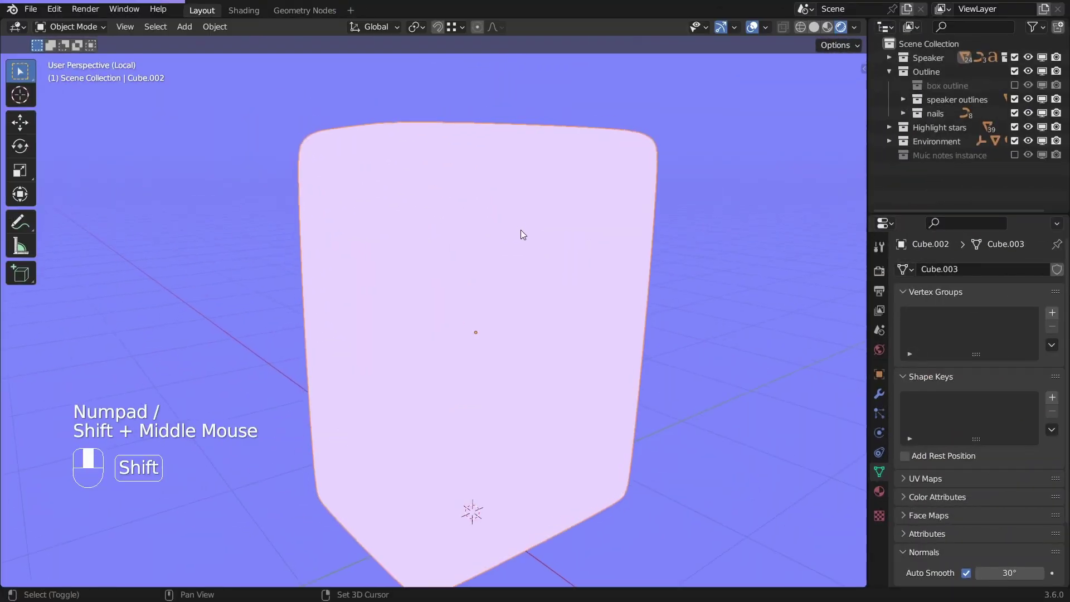
Apply the cube's Bevel modifier and delete the inverted vertex selection, leaving only its edge outline.
click(879, 394)
key(ctrl+a)
key(y)
shift+middle_drag(457, 301, 423, 289)
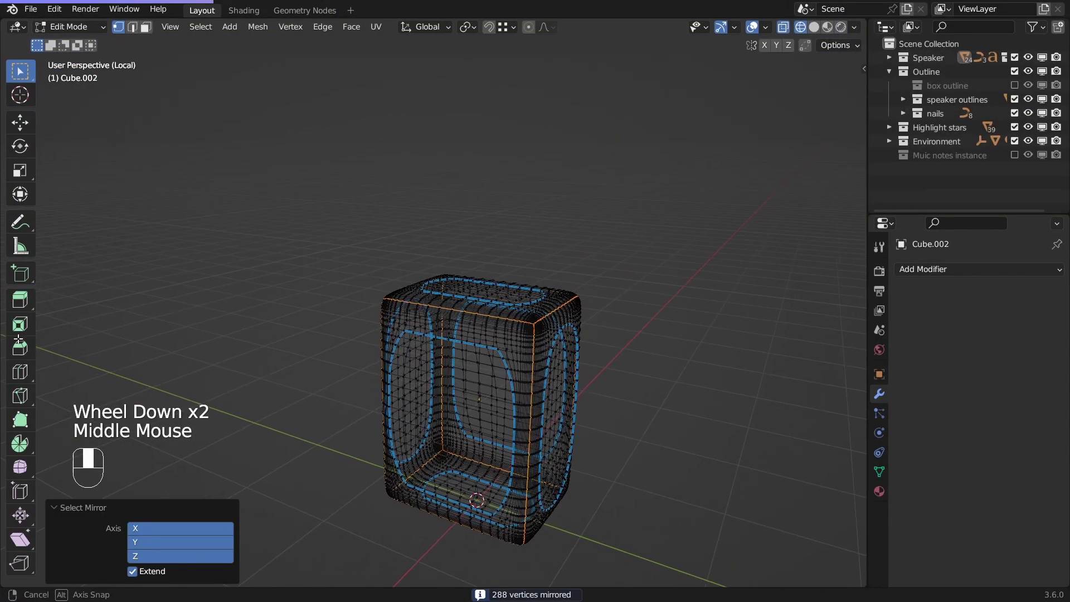
scroll(407, 353, up, 2)
scroll(406, 353, up, 1)
shift+middle_drag(407, 354, 426, 327)
scroll(472, 315, up, 5)
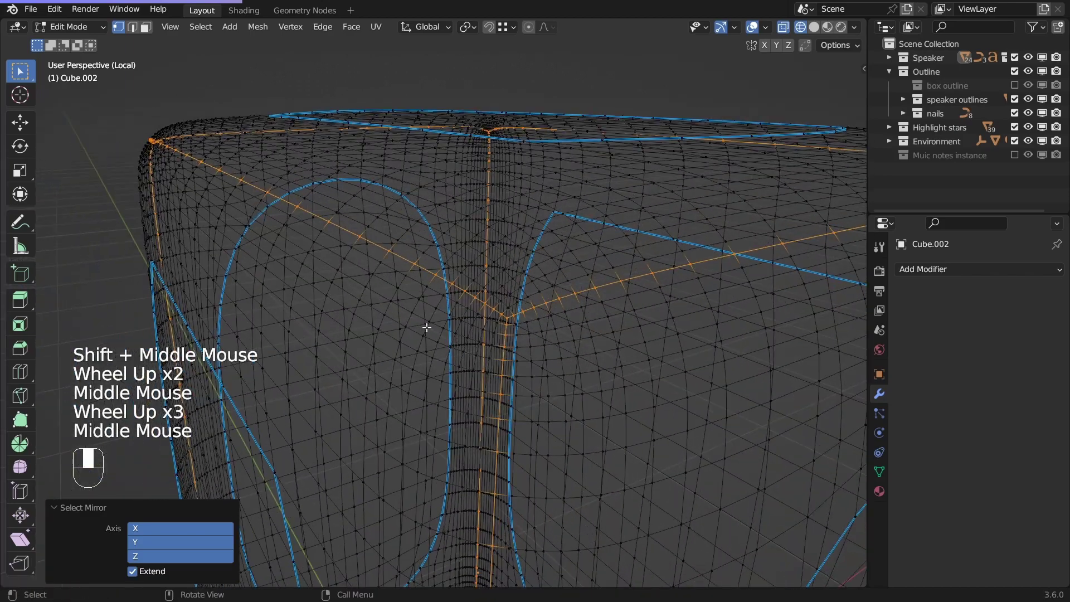
key(ctrl+i)
click(428, 328)
scroll(438, 310, down, 2)
Convert the outline mesh to Grease Pencil and move its frame-11 keyframes earlier.
right_click(414, 228)
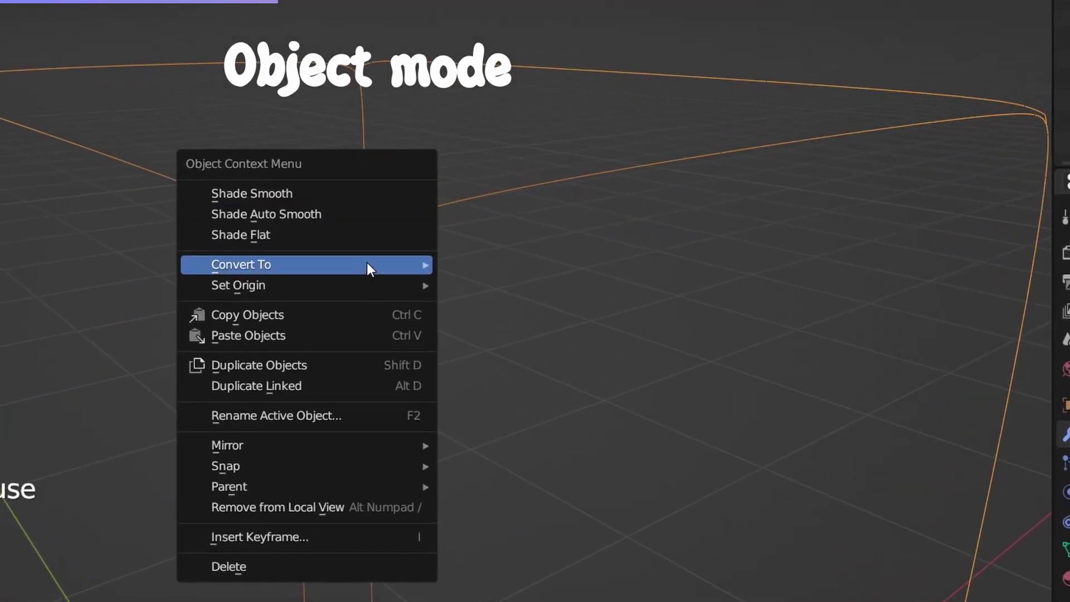
mouse_move(406, 279)
click(513, 308)
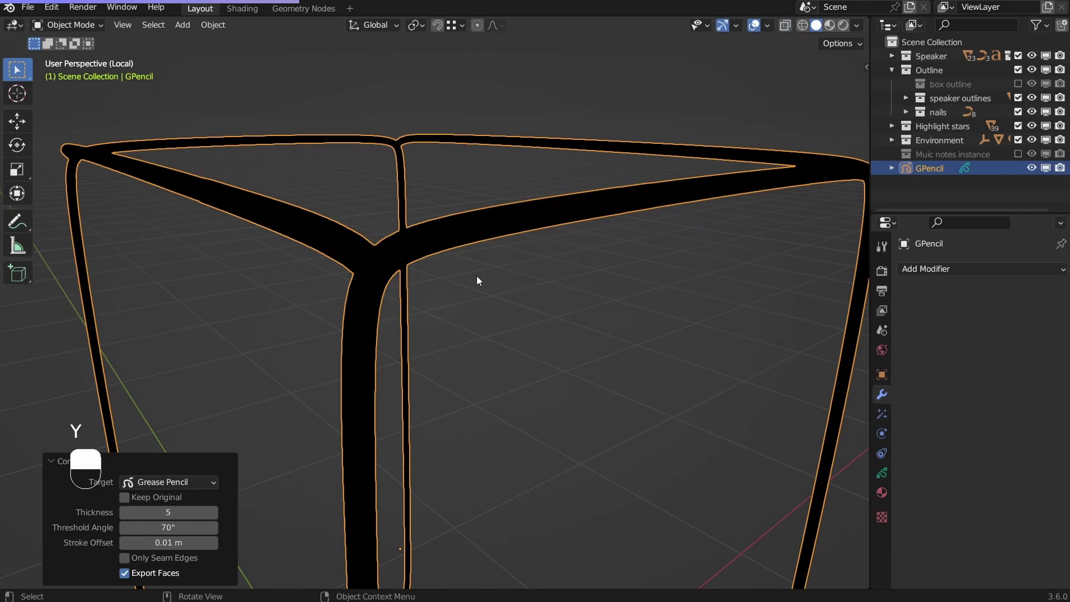
scroll(497, 279, down, 3)
middle_drag(497, 280, 508, 320)
right_click(337, 193)
mouse_move(336, 193)
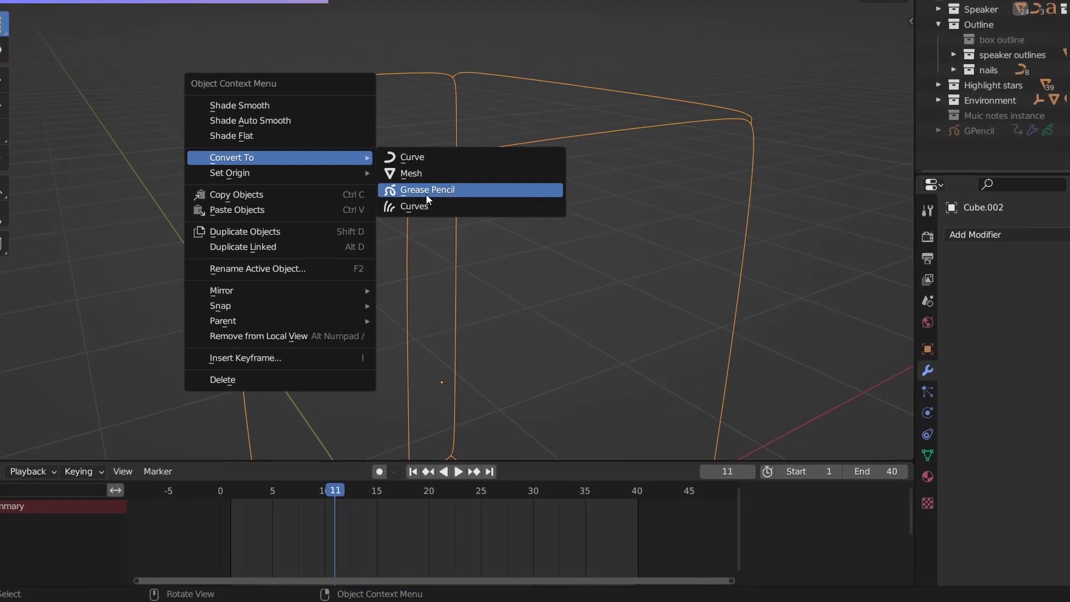
click(424, 224)
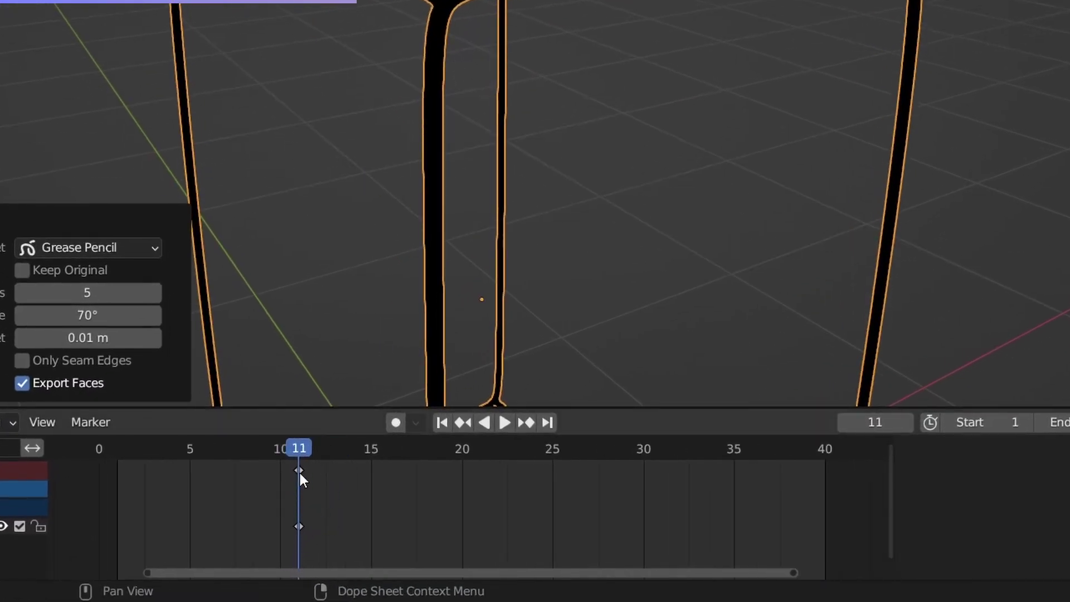
click(299, 471)
key(space)
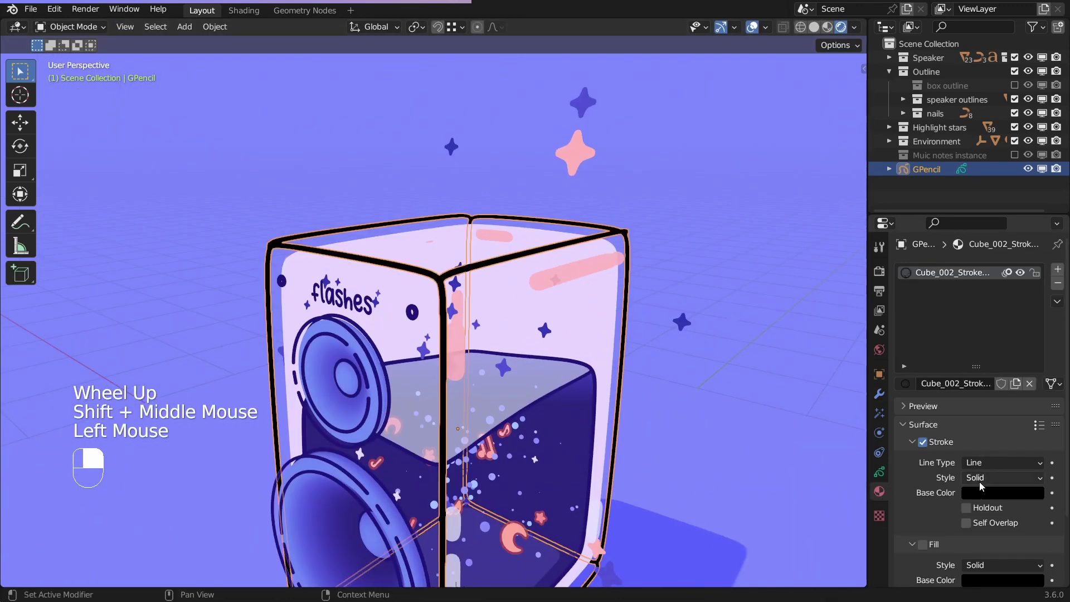
Toggle Use Lights on the outline layer and thicken its strokes with Alt+S.
click(879, 472)
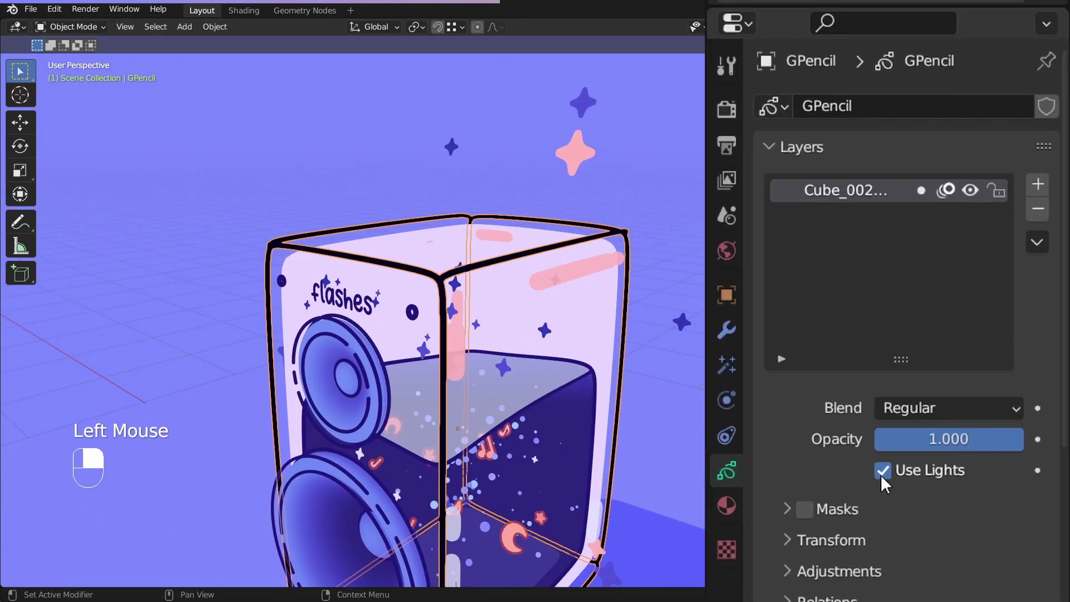
click(965, 480)
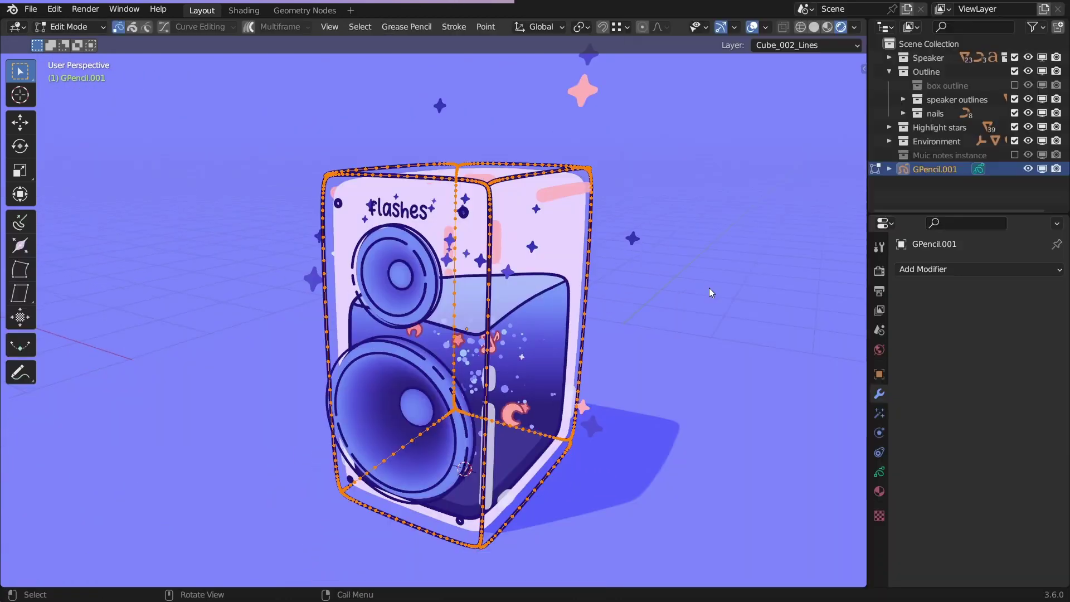
key(alt+s)
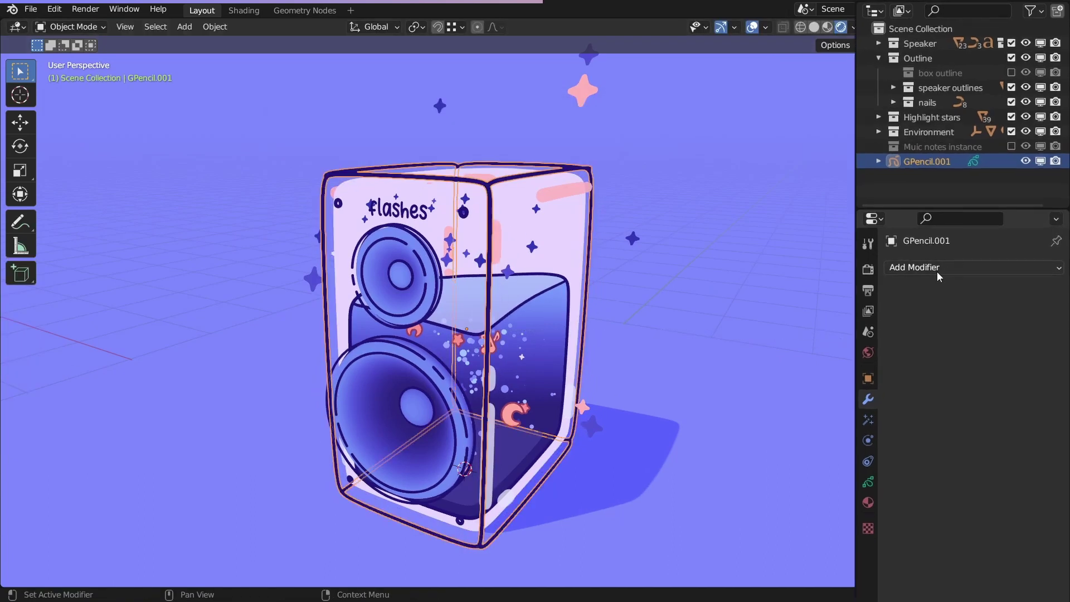
Add a Thickness modifier and set the Dot Dash to Dash 7 and Gap 3.
click(948, 269)
click(857, 487)
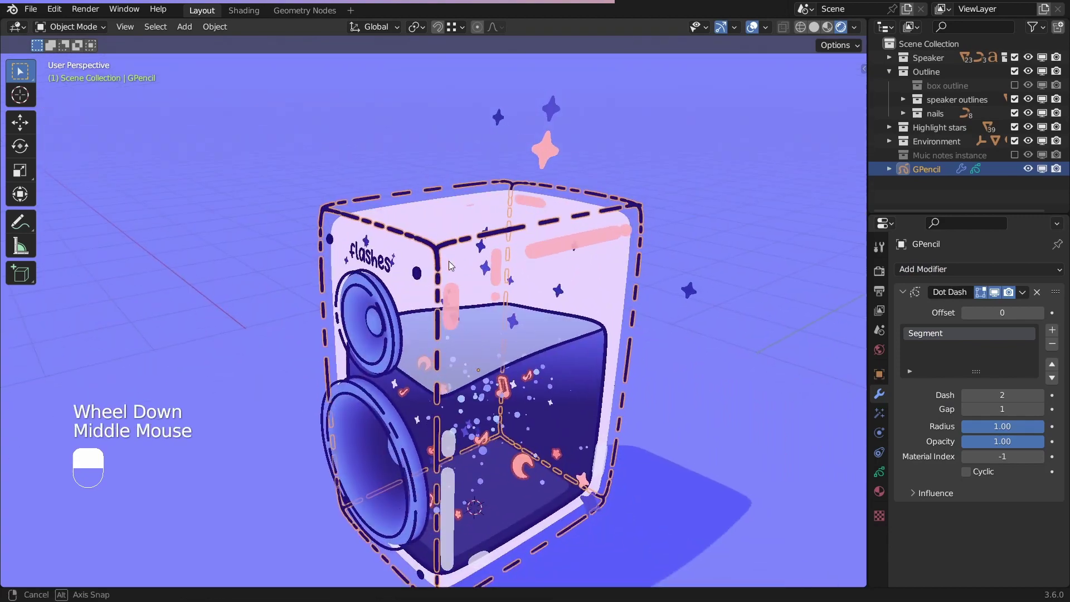
drag(986, 366, 1021, 366)
click(1023, 361)
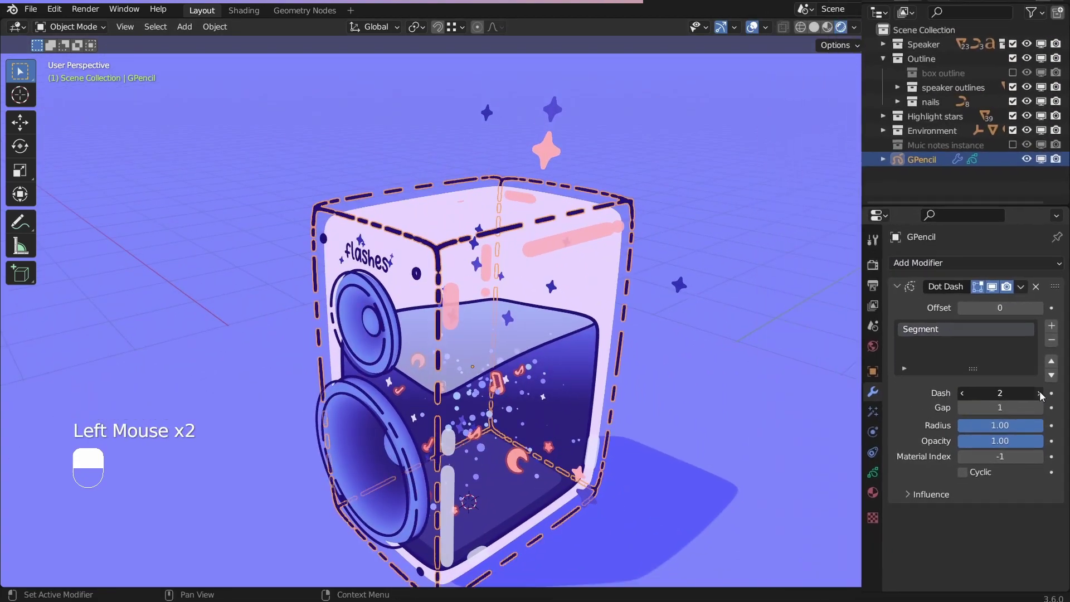
click(1023, 382)
scroll(474, 335, down, 2)
middle_drag(474, 335, 531, 299)
Remove the Dot Dash modifier and close in on the box corner's outline strokes.
scroll(494, 297, up, 3)
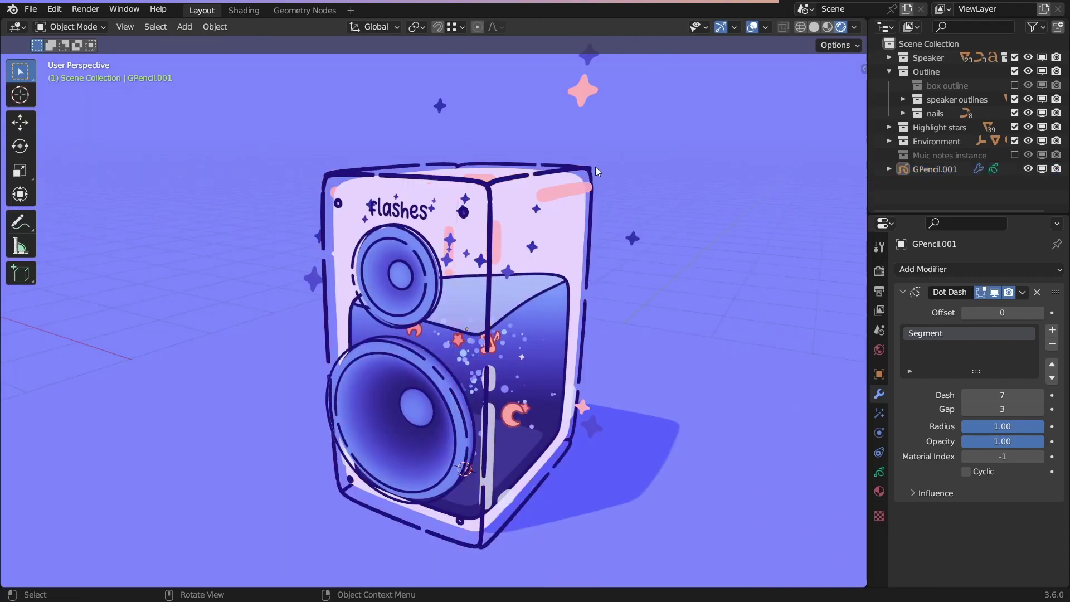
middle_drag(595, 166, 645, 286)
click(1025, 294)
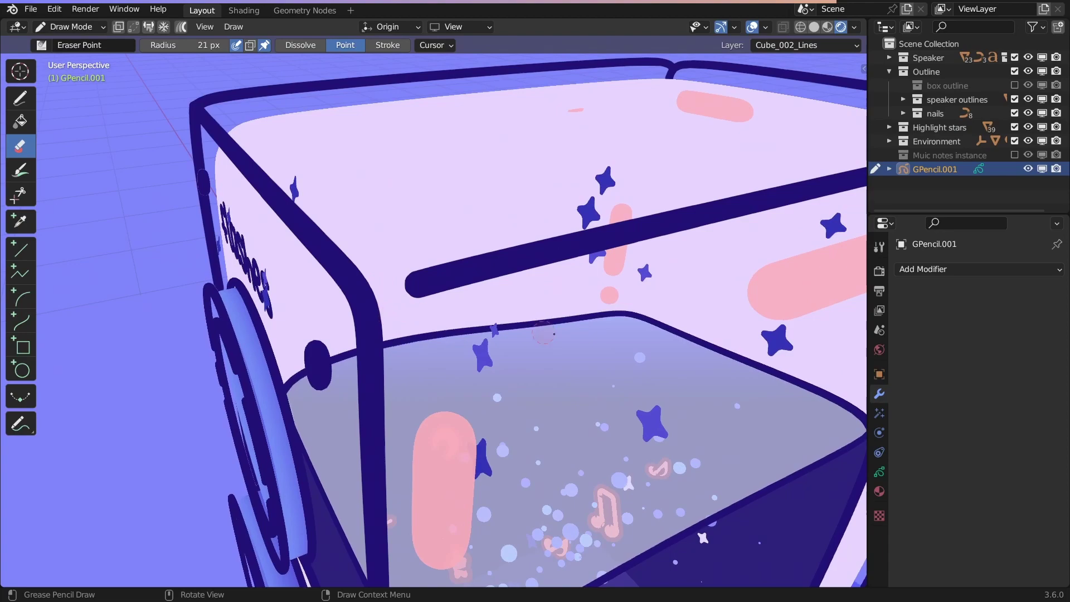
middle_drag(554, 334, 526, 269)
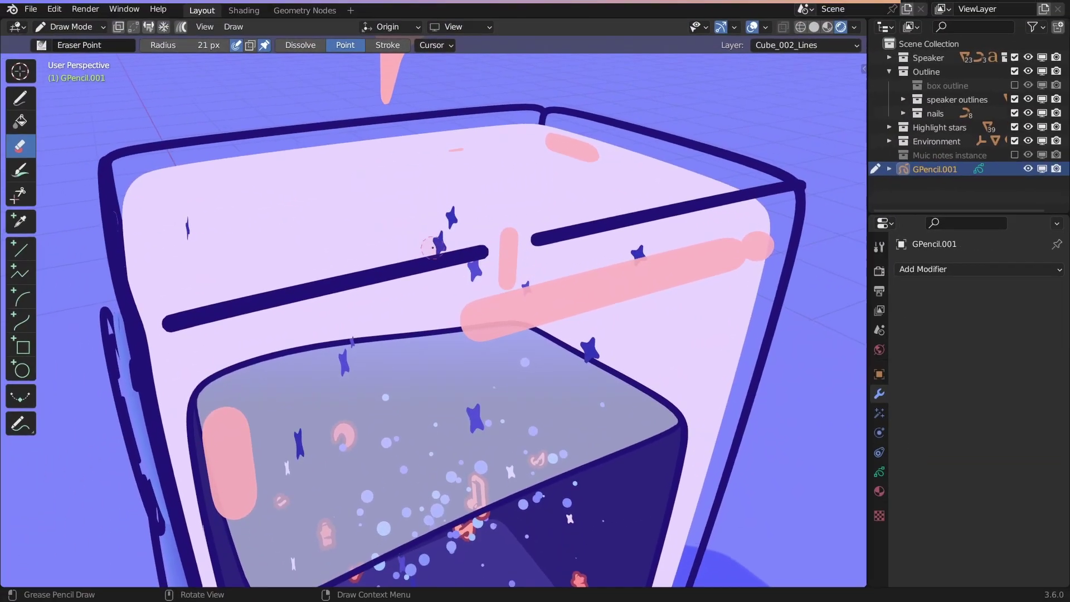
middle_drag(527, 244, 541, 334)
scroll(541, 333, up, 5)
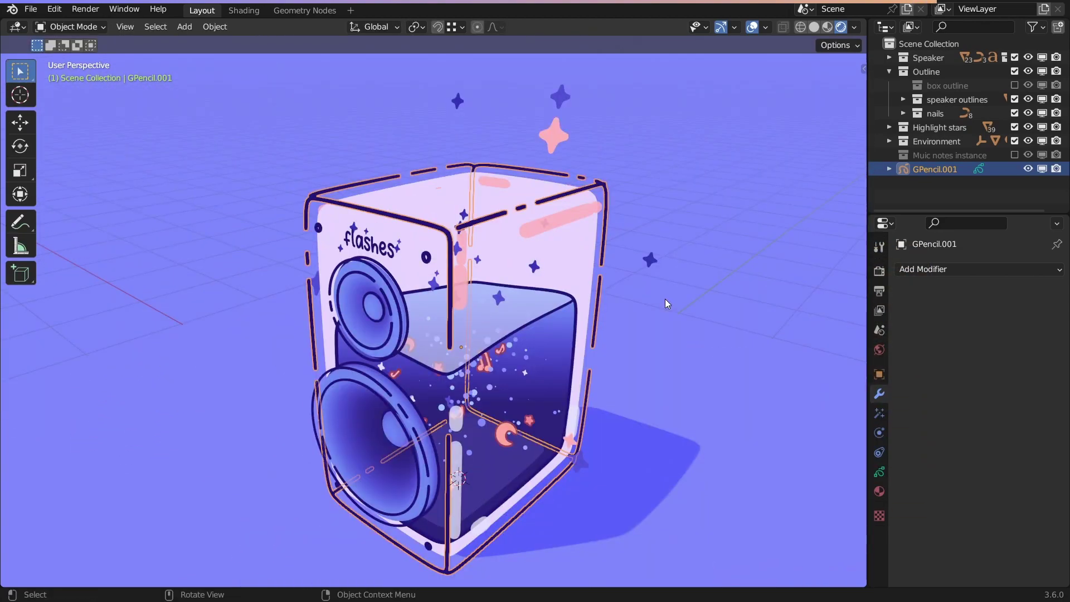
Add Noise and Length modifiers to the outline strokes.
click(979, 269)
click(935, 352)
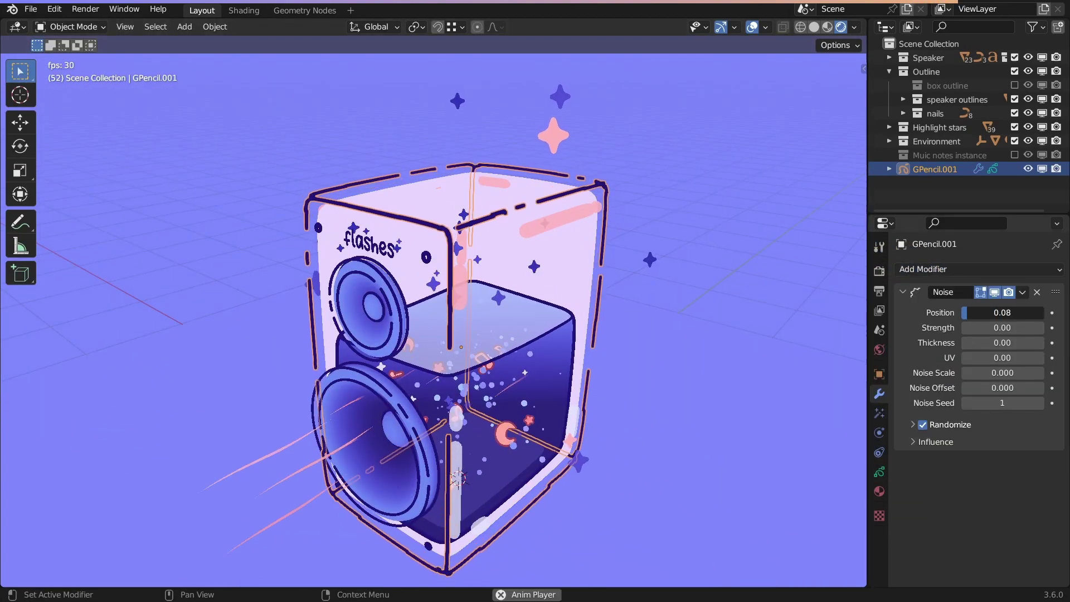
click(979, 269)
click(846, 369)
Add a visual effect to the outline, switching the wave distortion to a swirl.
click(880, 414)
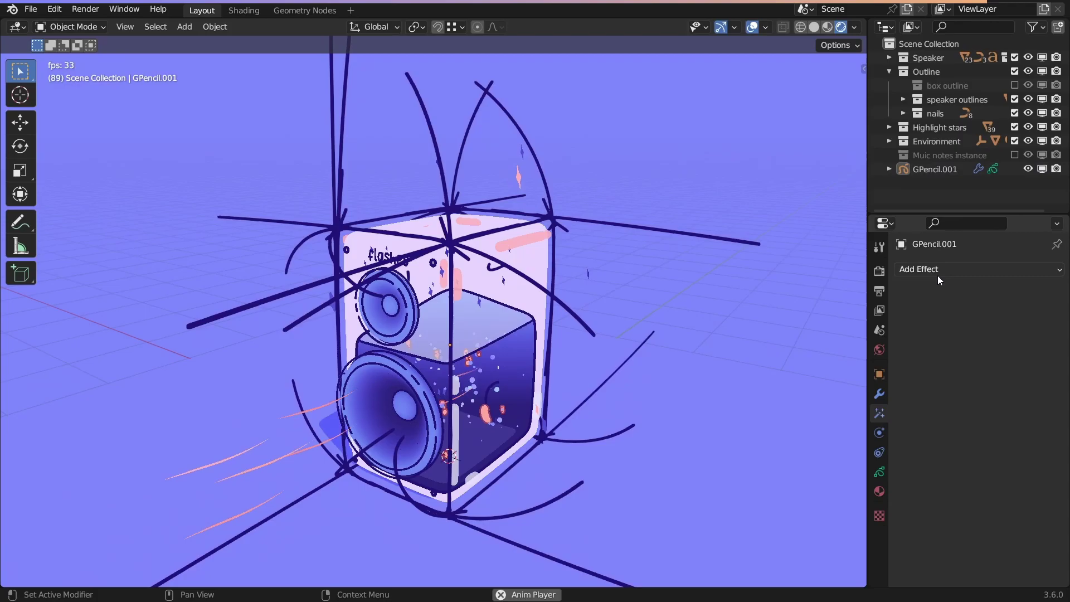
click(940, 271)
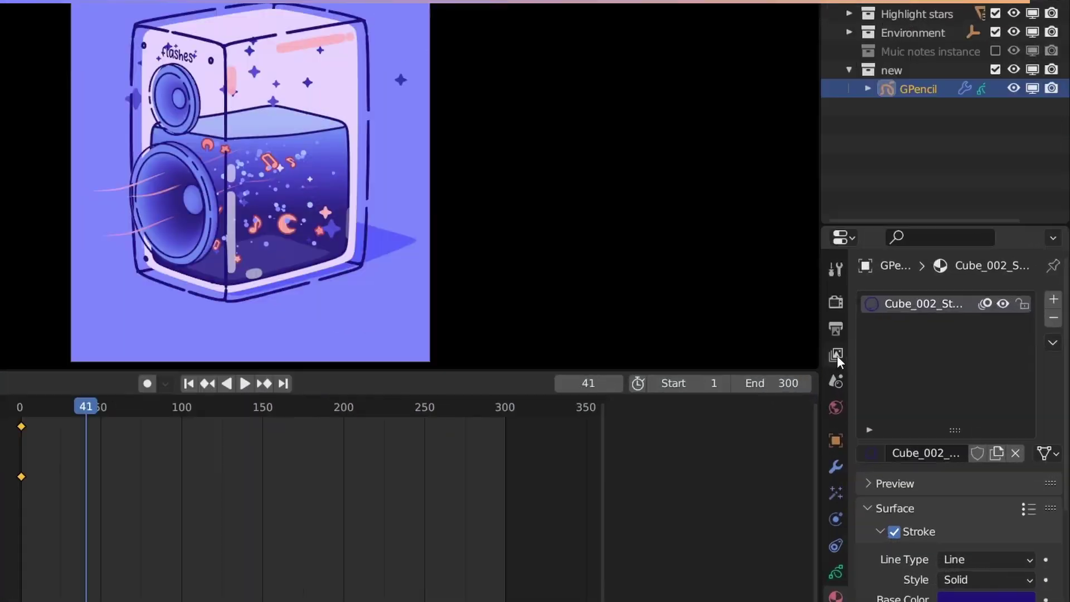
click(837, 356)
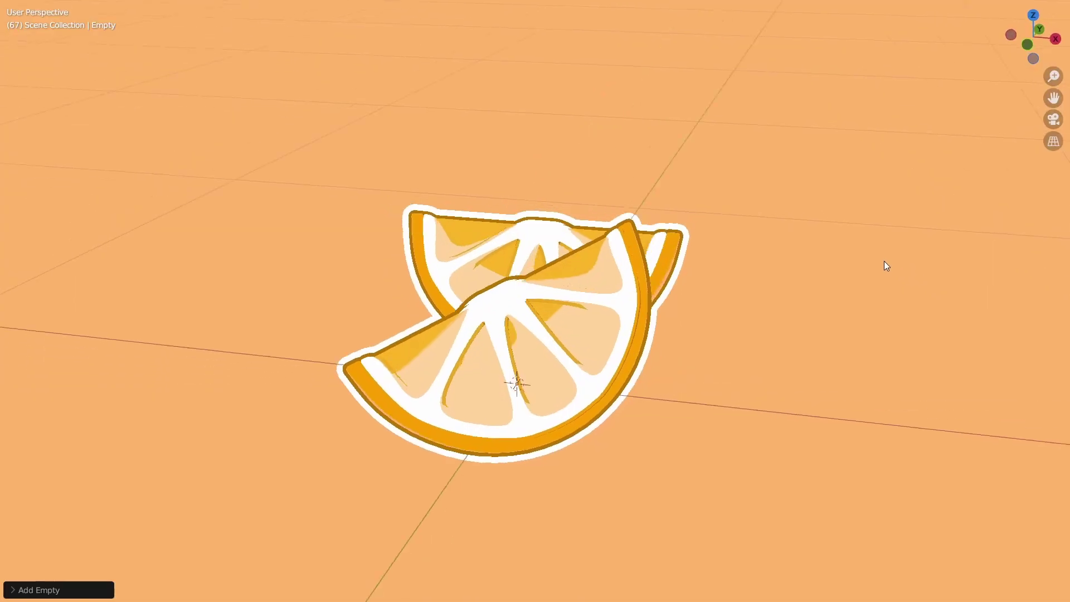
Turn on Transparent in the render Film settings.
middle_drag(885, 263, 619, 269)
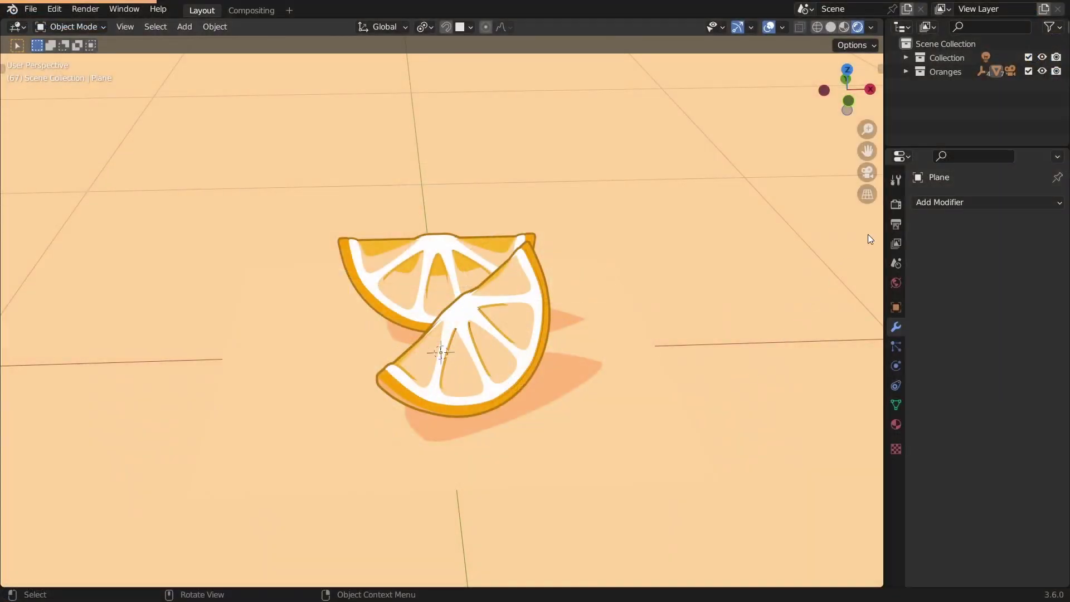
click(895, 237)
click(909, 453)
click(967, 492)
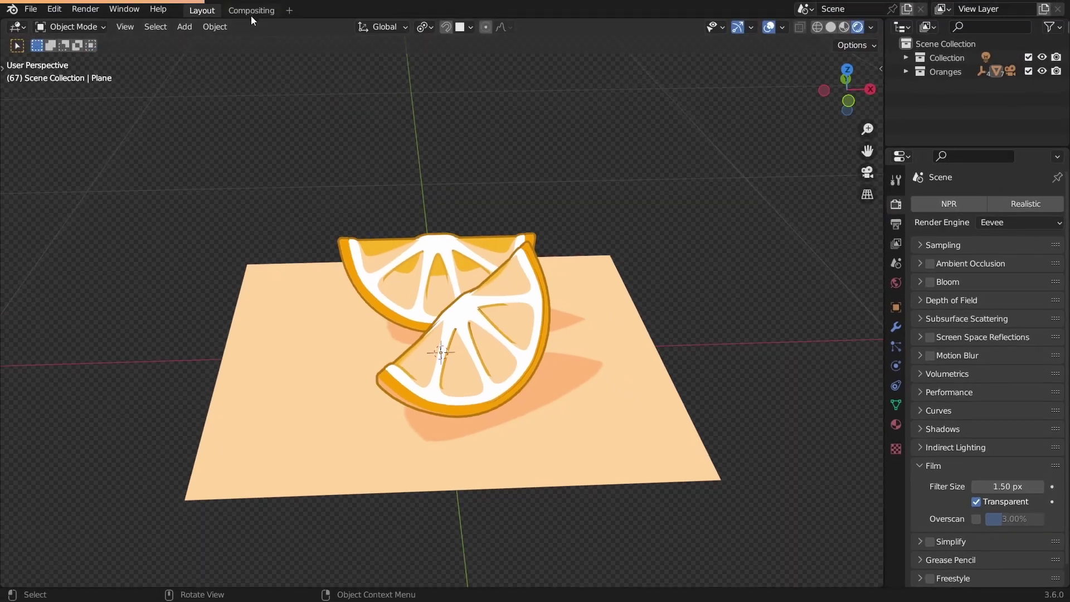
In the Compositing workspace, make the image area a 3D Viewport with compositor set to Always.
click(251, 14)
click(19, 300)
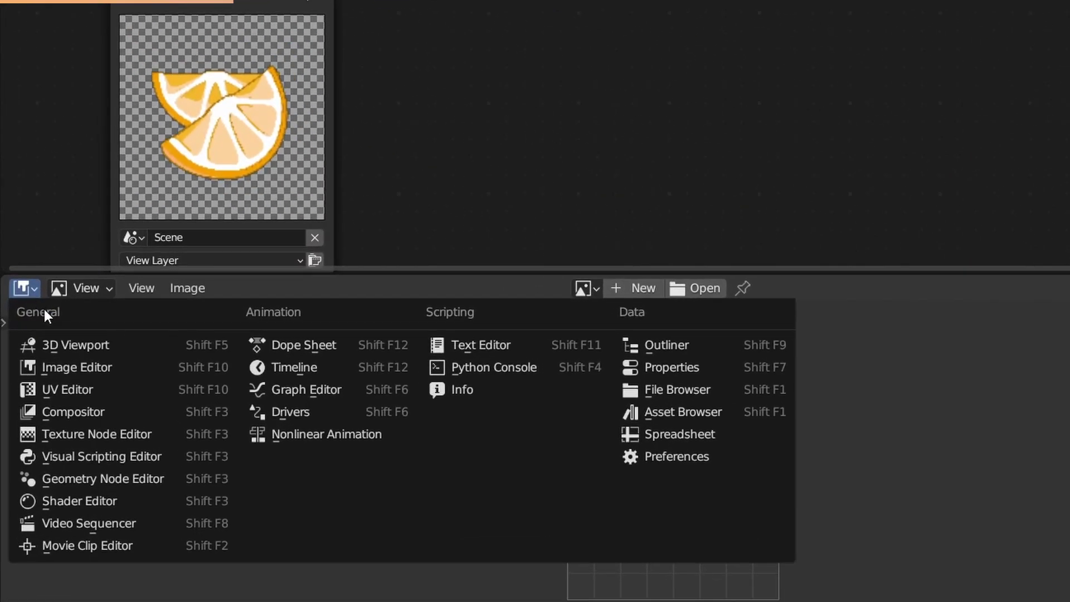
click(38, 335)
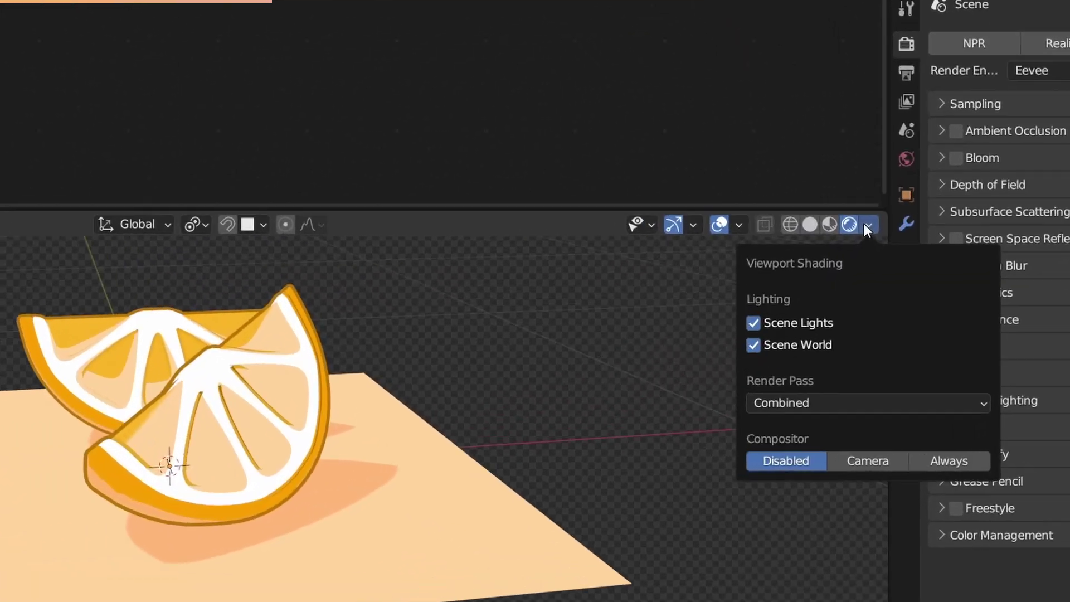
click(956, 461)
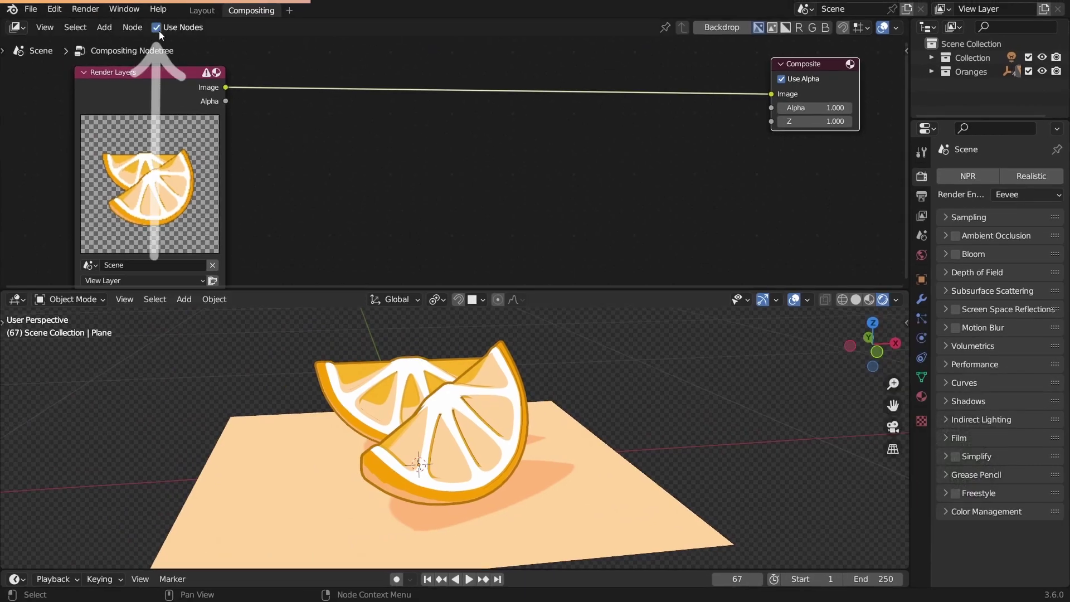
Insert an Alpha Over node on the Render Layers–Composite link and connect the render Image.
key(shift+a)
text(o)
key(Return)
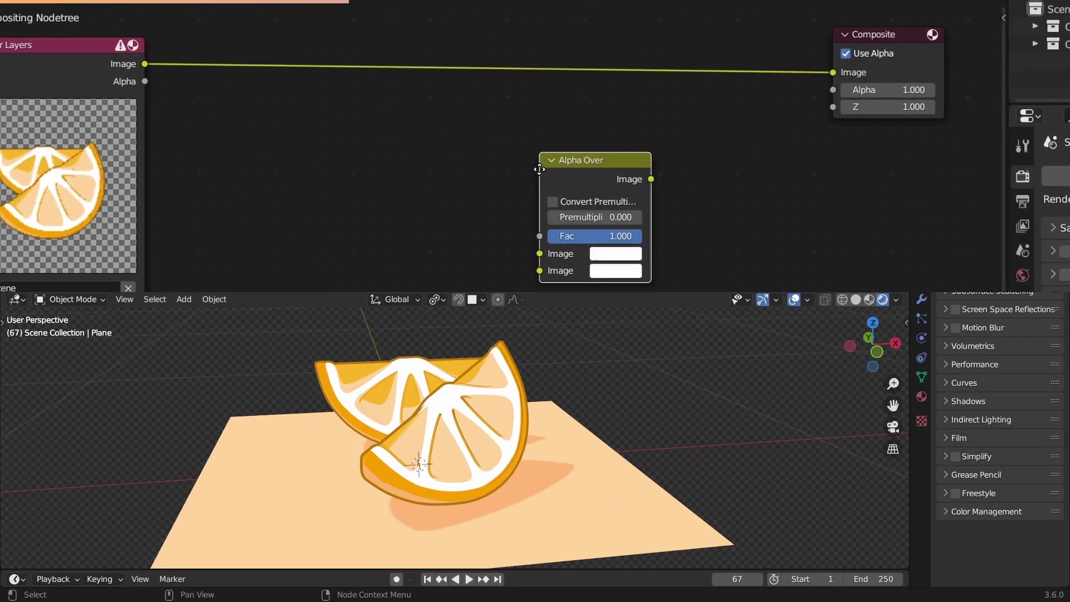
click(585, 78)
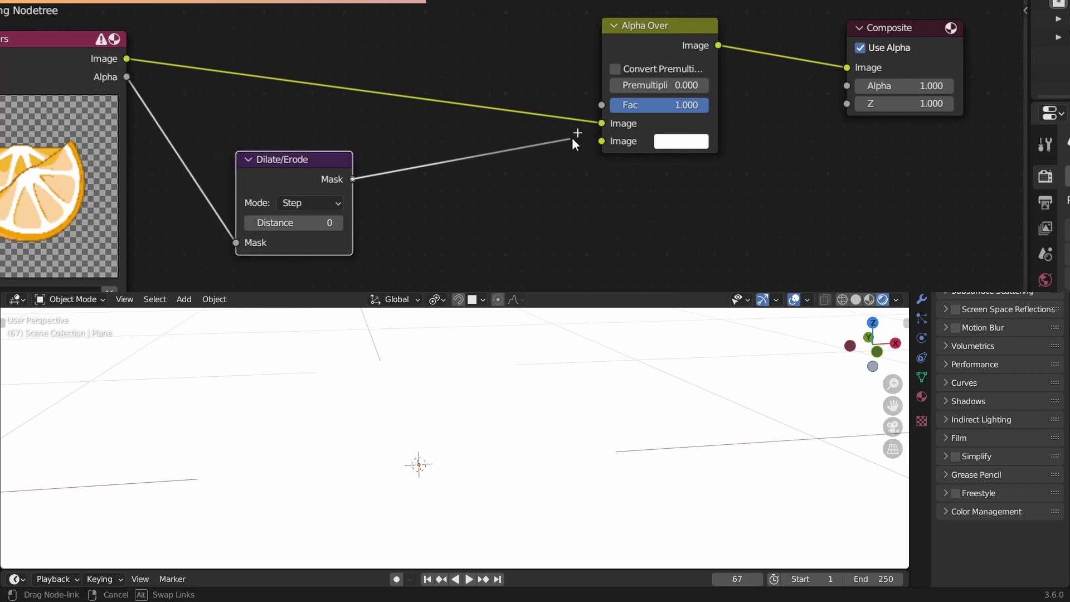
drag(125, 54, 126, 58)
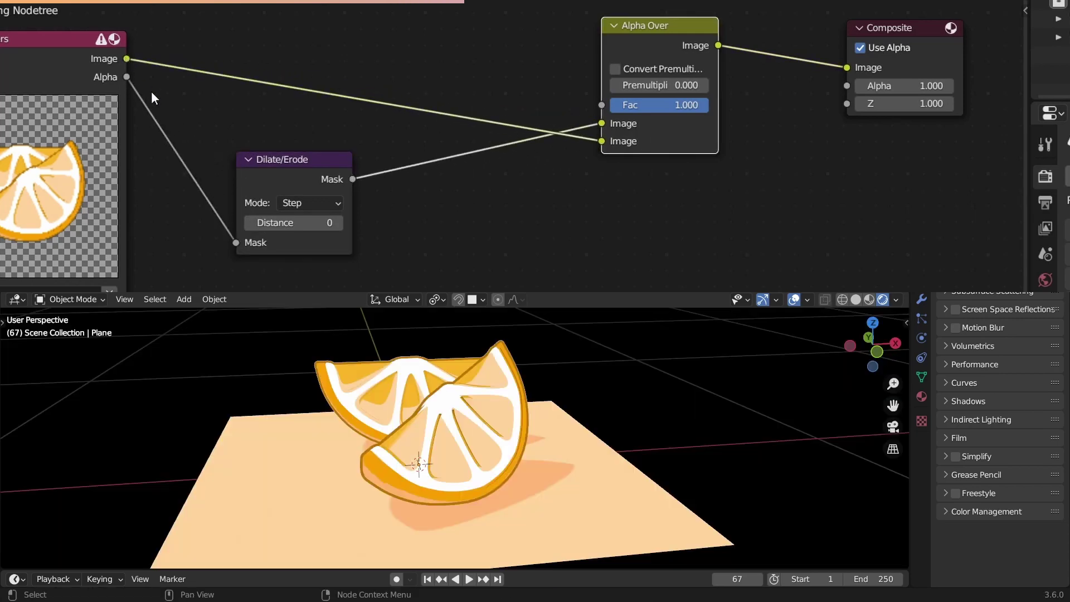
Switch Dilate/Erode to Distance mode at Distance 12 and hide the ground plane.
middle_drag(420, 409, 414, 424)
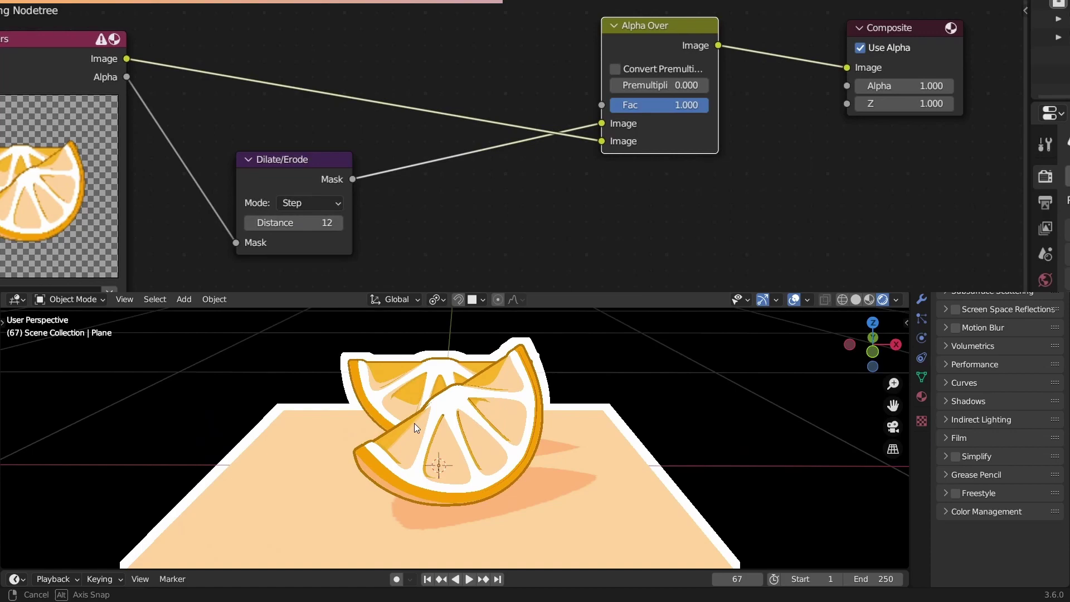
click(307, 202)
click(306, 256)
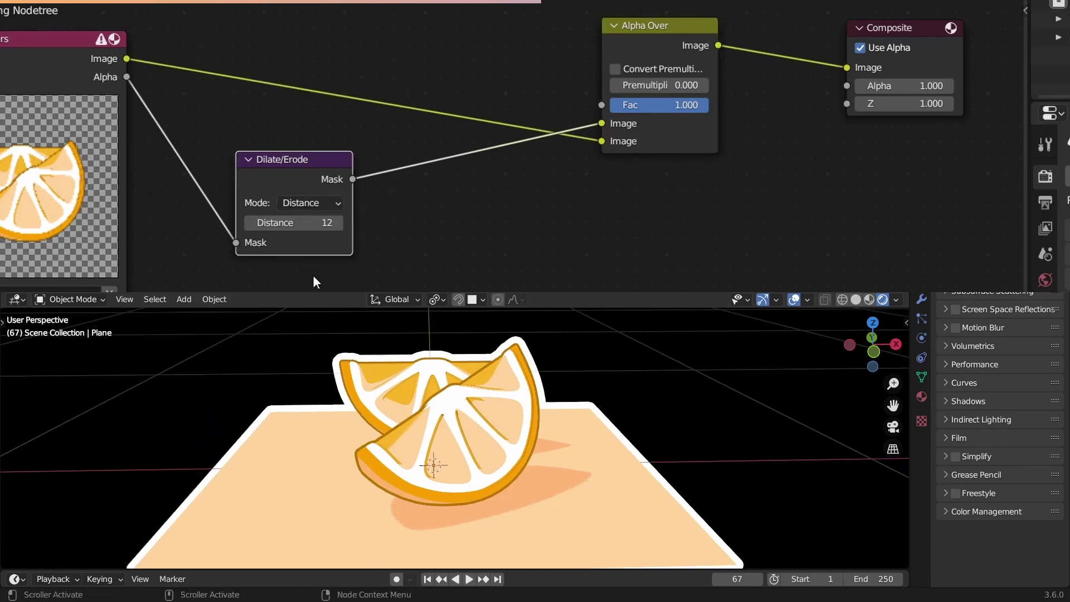
middle_drag(396, 350, 564, 446)
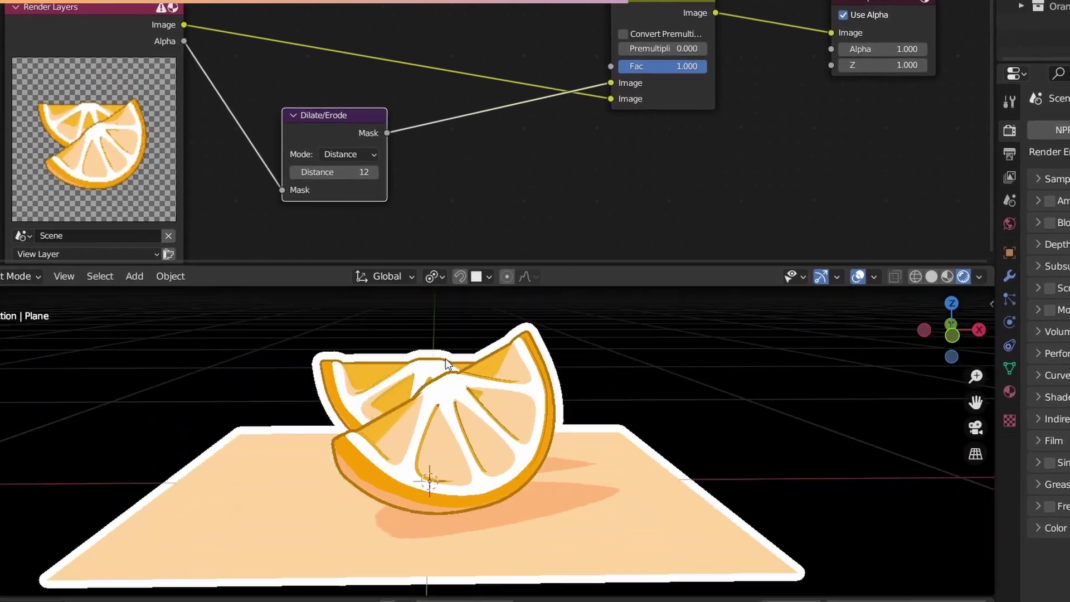
key(h)
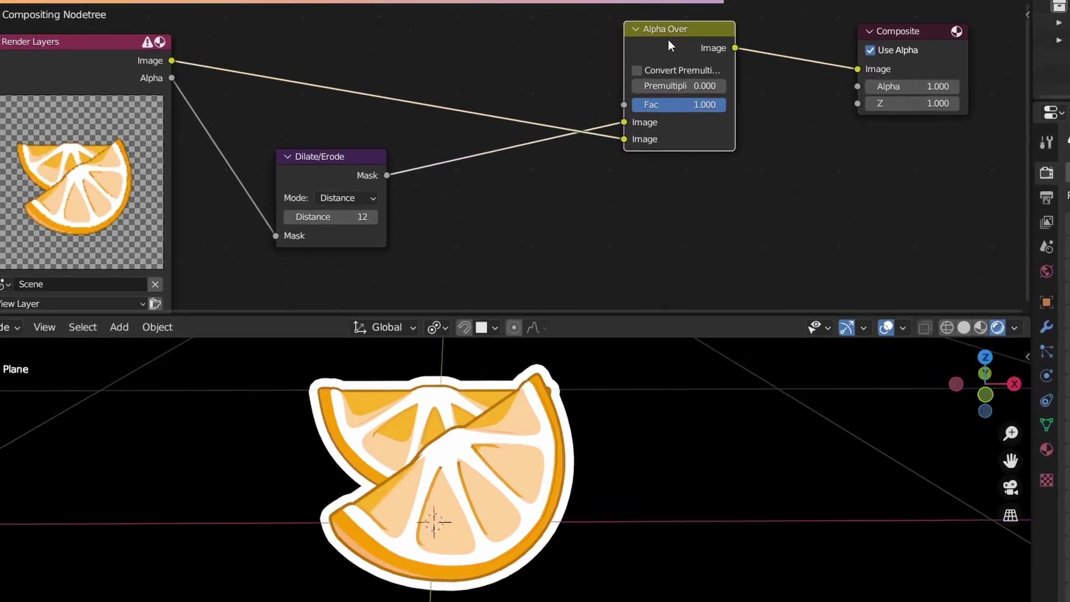
Duplicate Alpha Over onto the Dilate/Erode link, feed the mask to Fac, and set orange and outline colours.
key(shift+d)
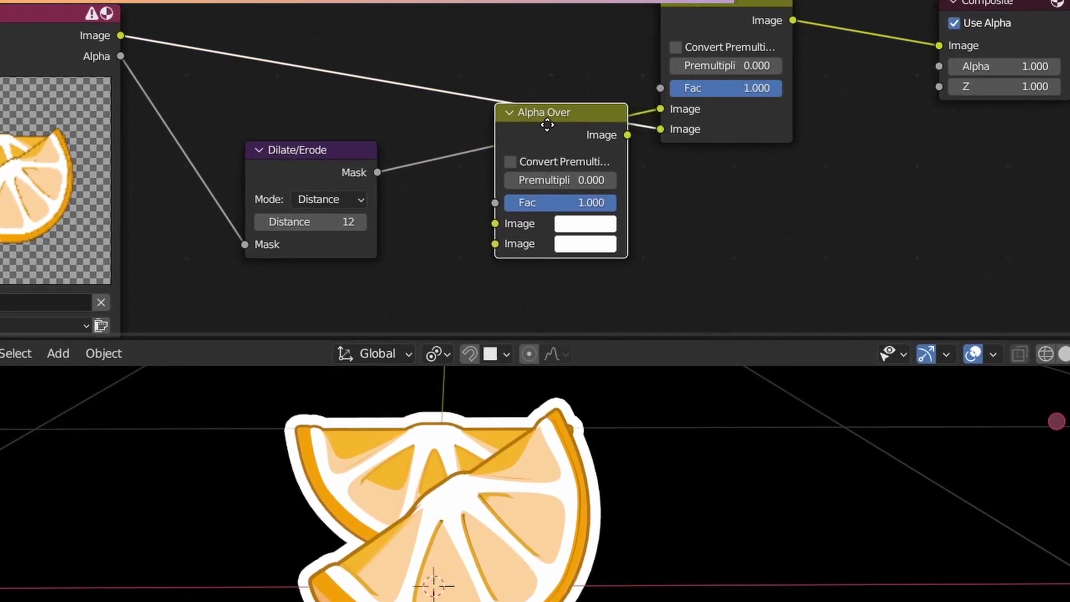
click(514, 144)
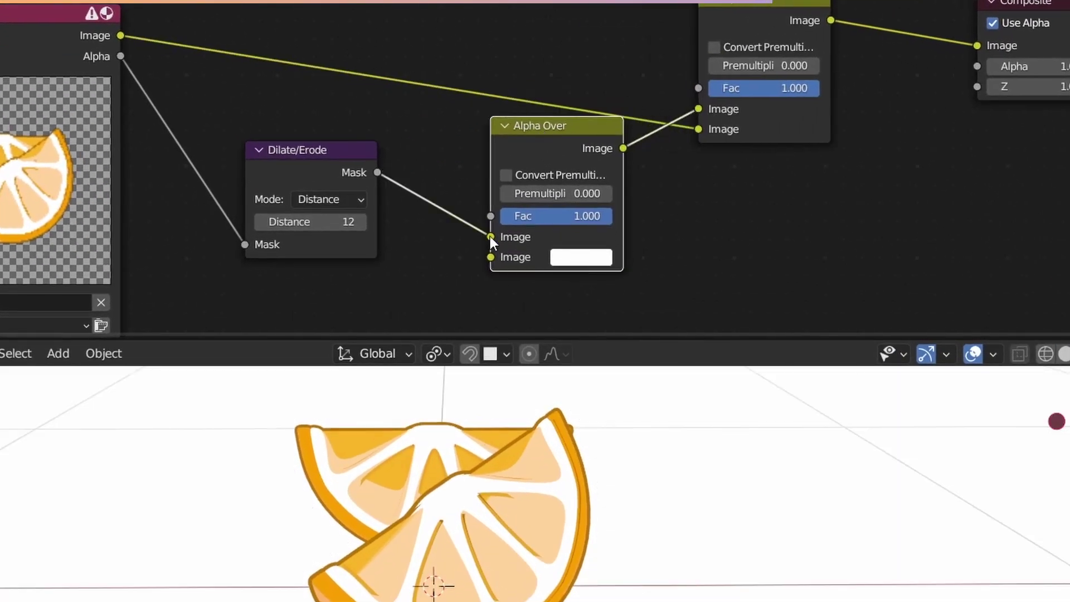
drag(491, 236, 490, 216)
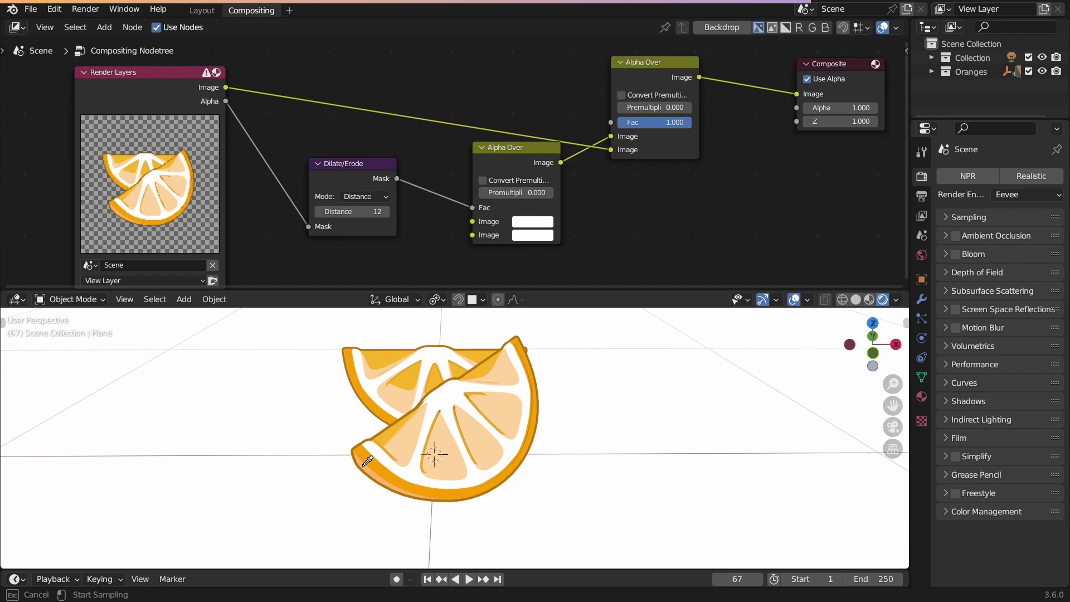
click(368, 460)
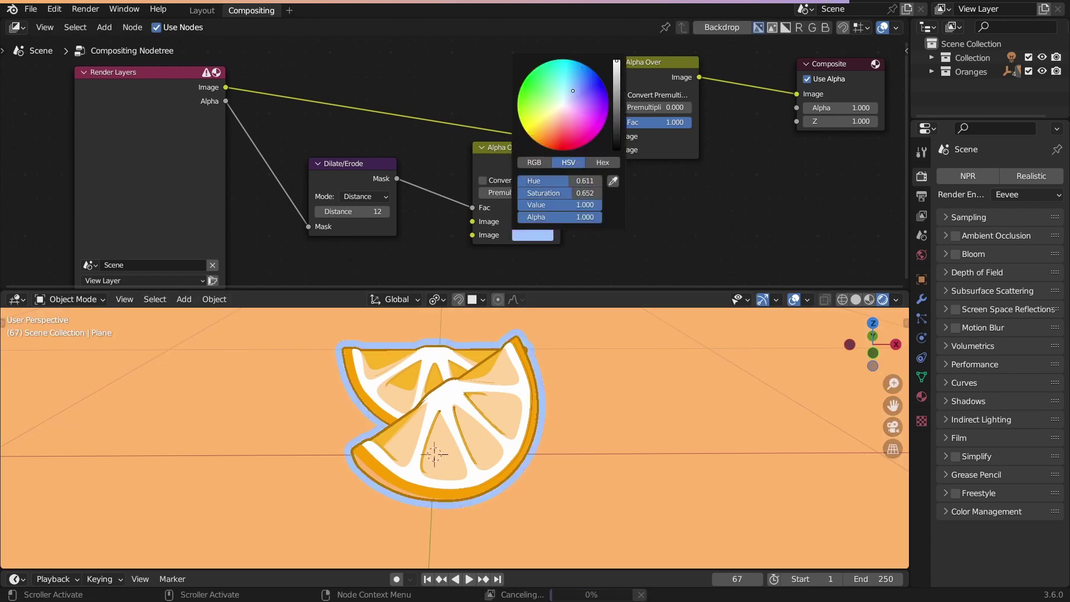
click(583, 119)
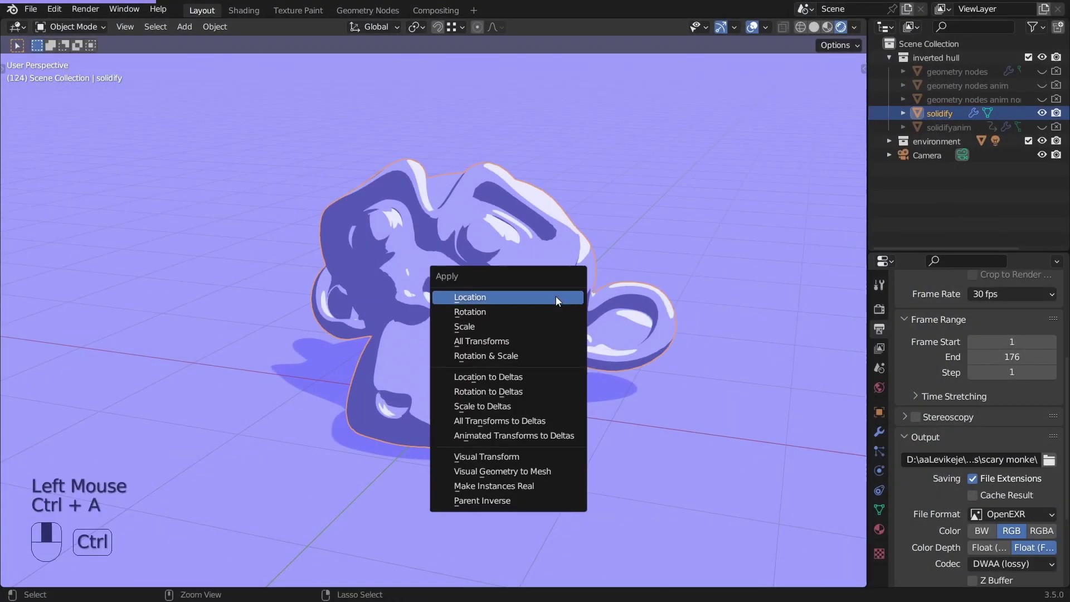
Apply the monkey's scale, then recalculate all its normals outward in Edit Mode.
click(548, 328)
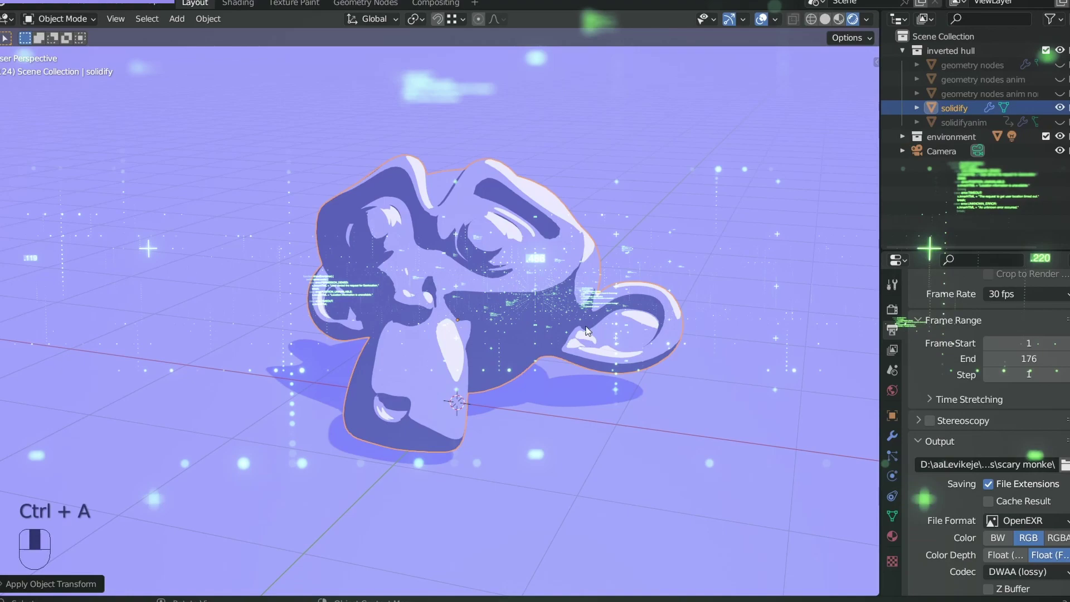
key(Tab)
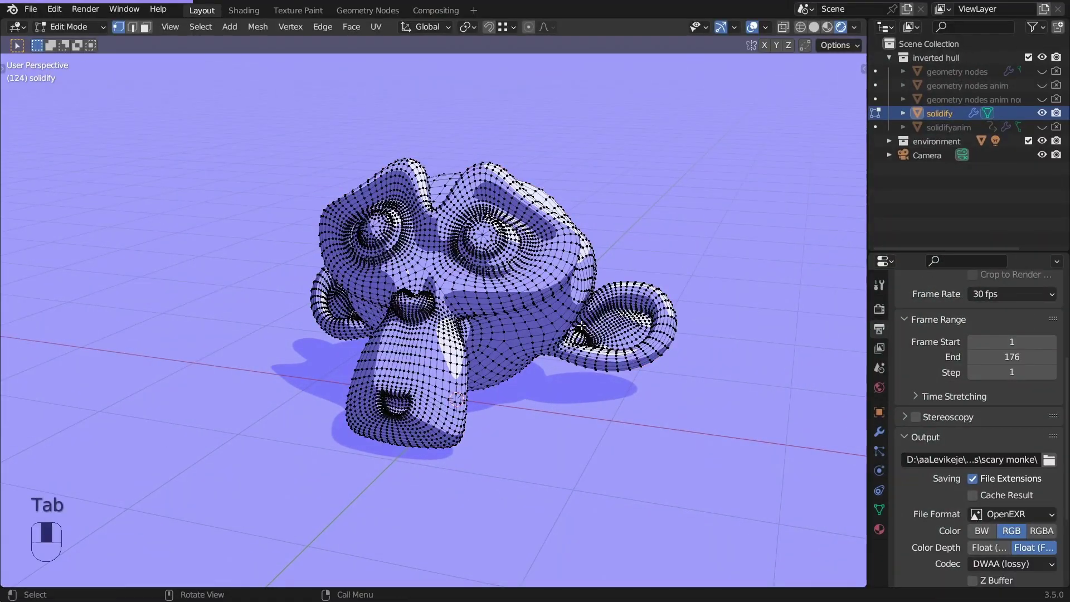
key(a)
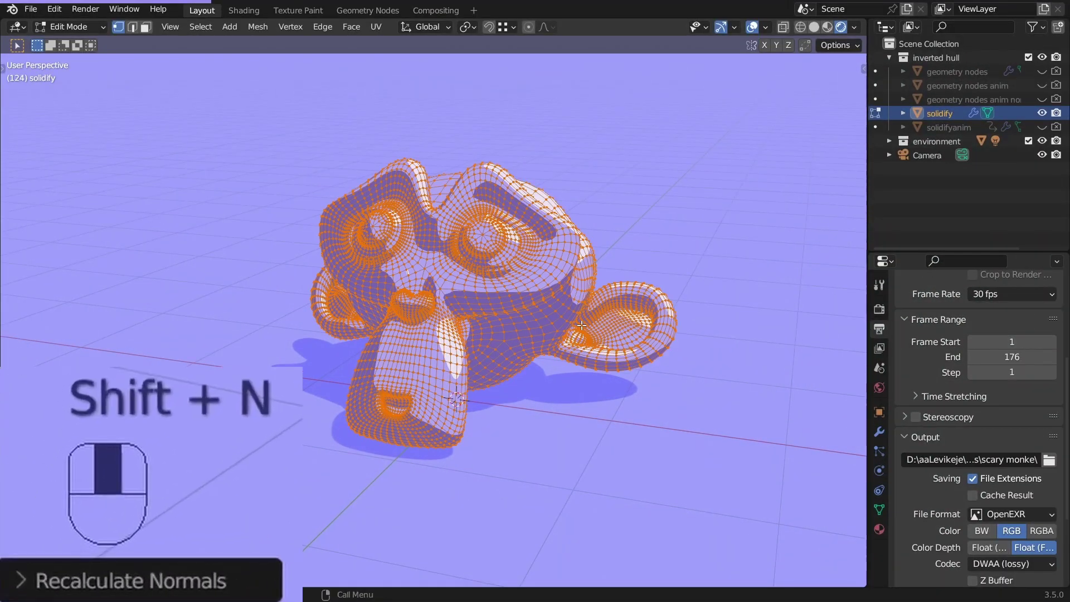
key(Tab)
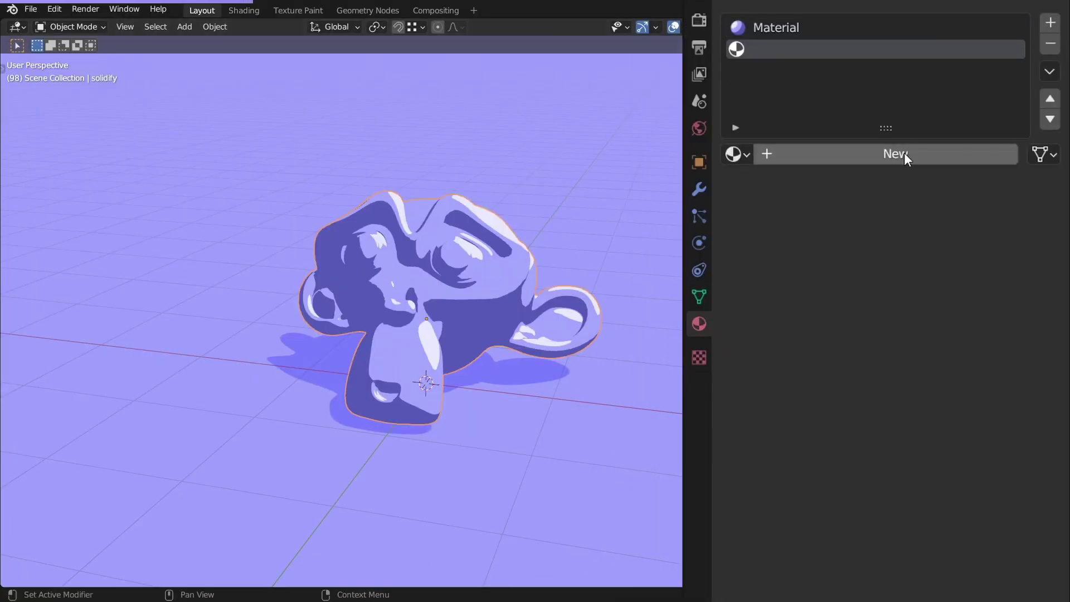
Create a material named 'outline' with dark purple Emission and Backface Culling.
click(904, 152)
double_click(860, 158)
text(outline)
key(Return)
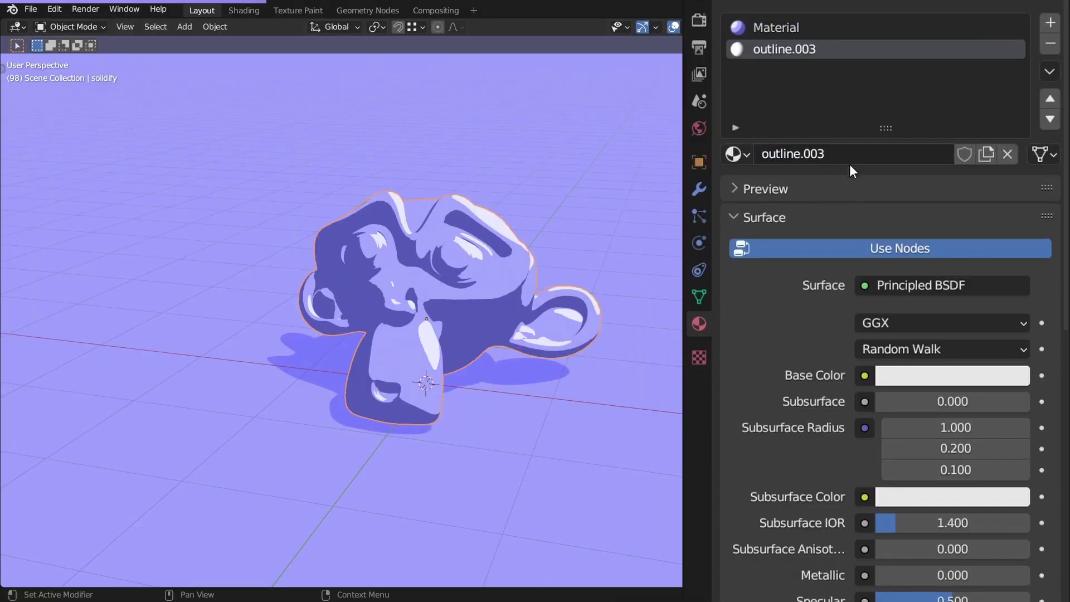
click(922, 286)
key(e)
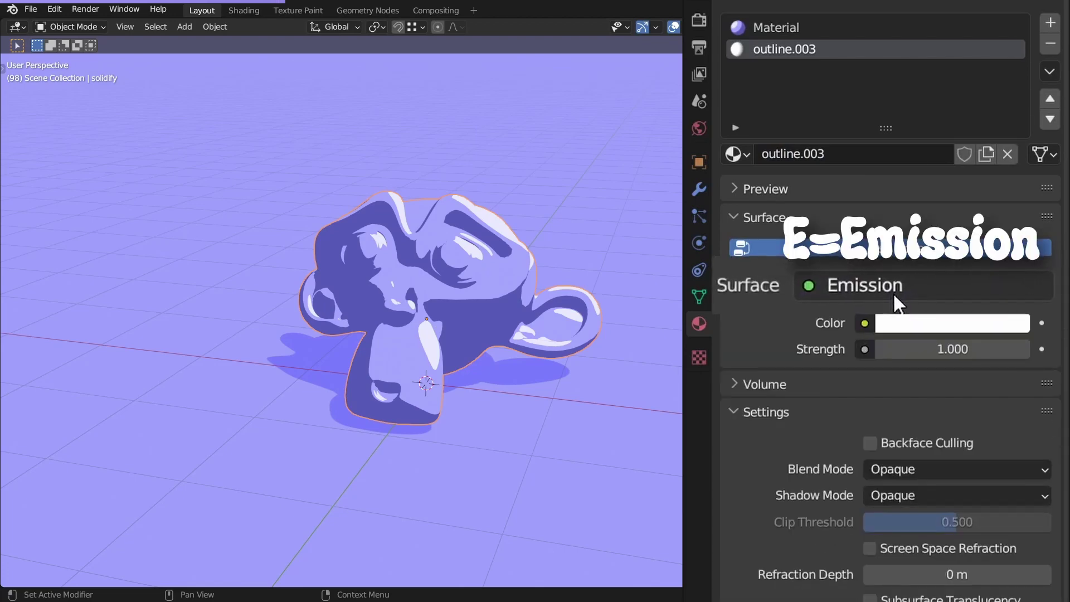
click(958, 325)
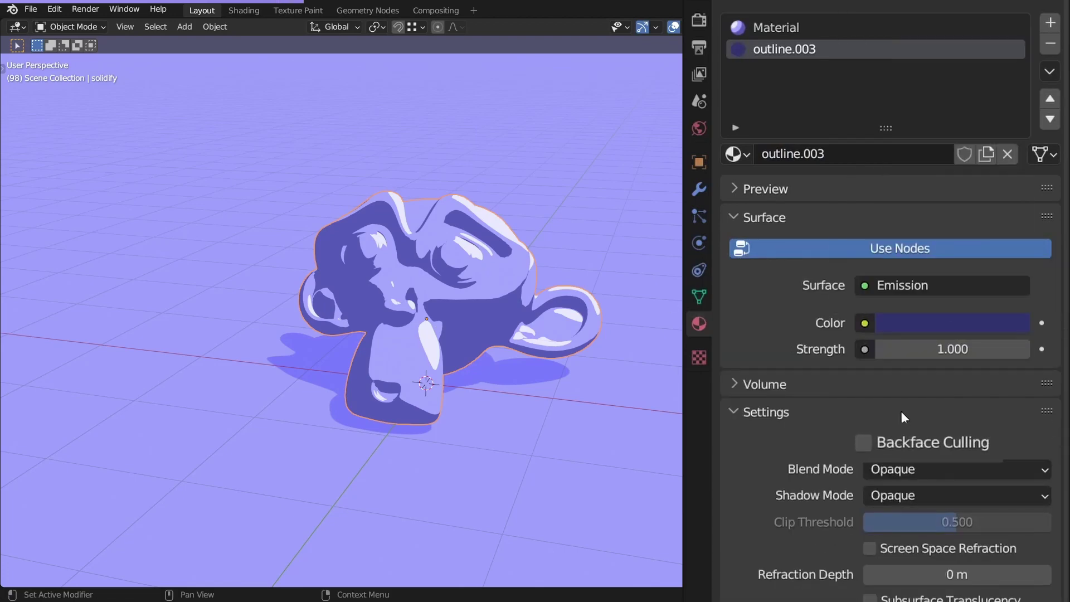
click(856, 441)
Add a Solidify modifier, move the outline slot down, and set Material Offset to 2.
click(698, 191)
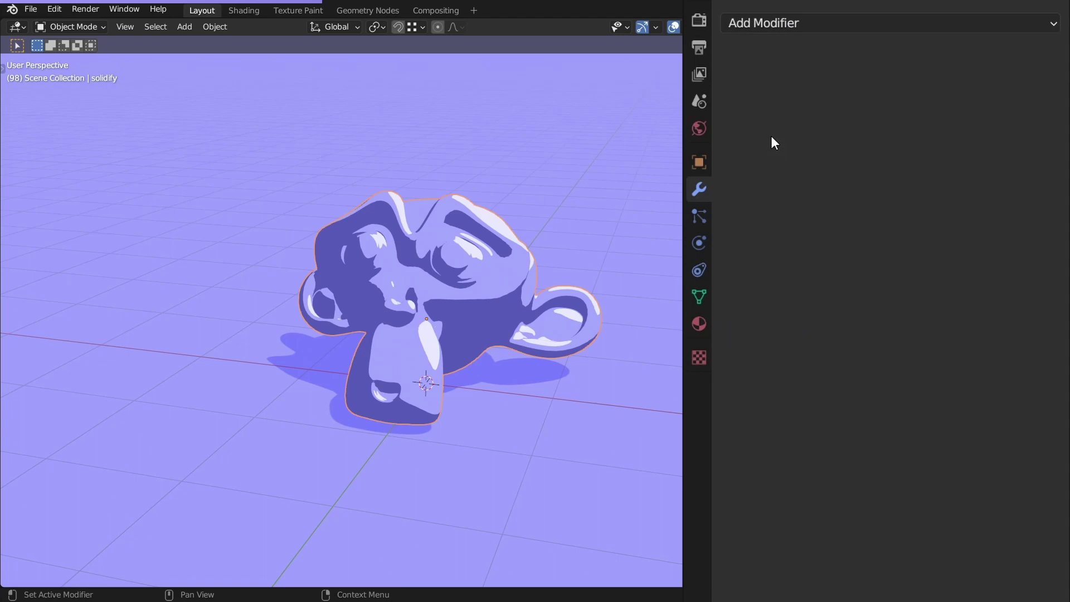
click(848, 24)
click(701, 378)
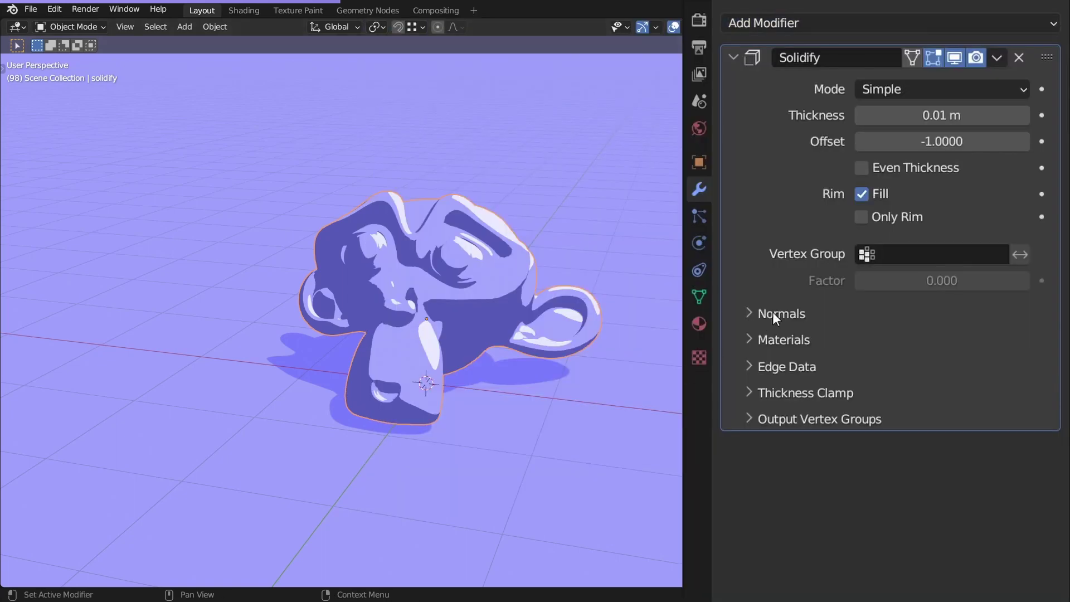
click(784, 402)
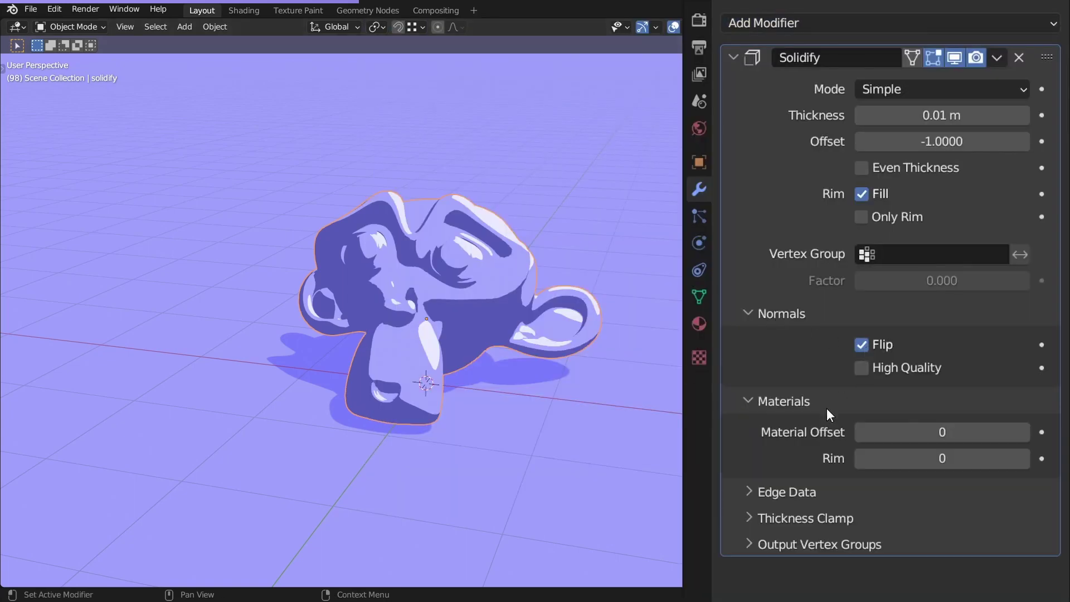
click(1024, 433)
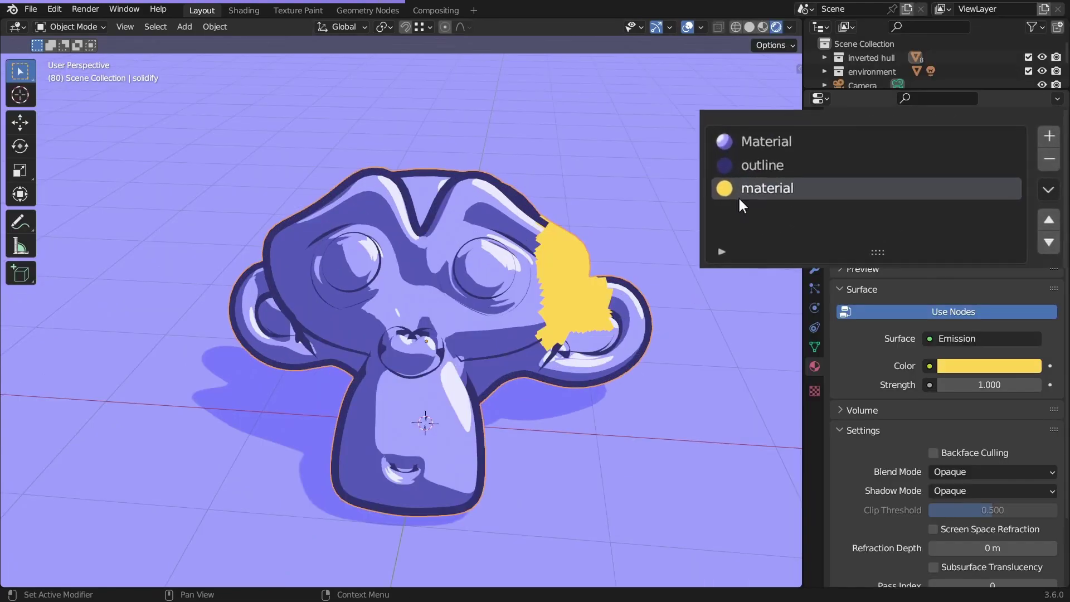
middle_drag(738, 196, 567, 263)
click(1050, 243)
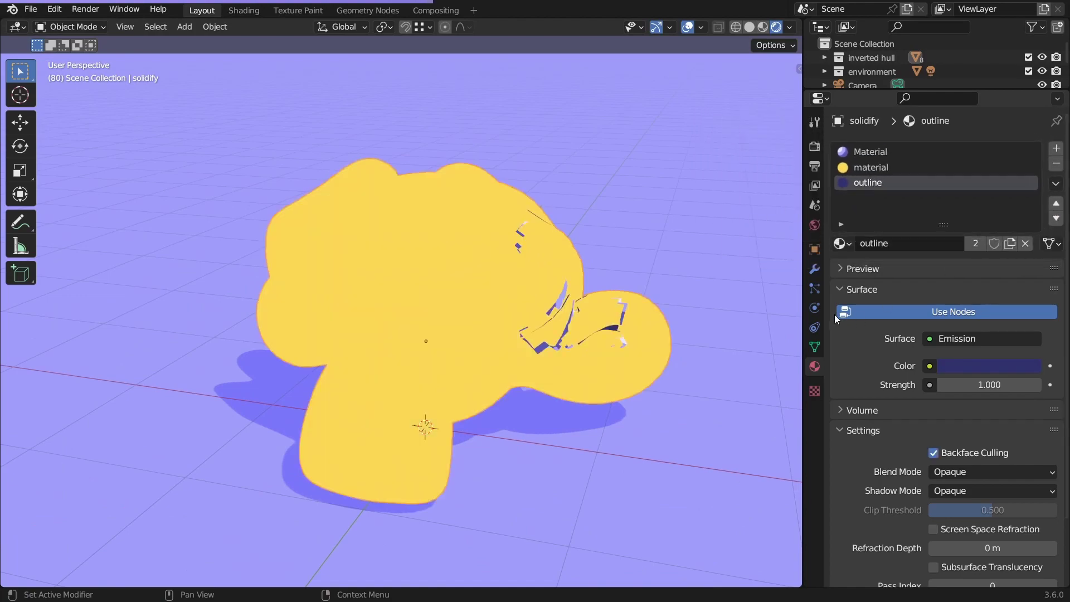
click(815, 270)
click(1040, 439)
mouse_move(563, 262)
middle_down()
mouse_move(580, 250)
mouse_move(591, 262)
mouse_move(569, 273)
middle_up()
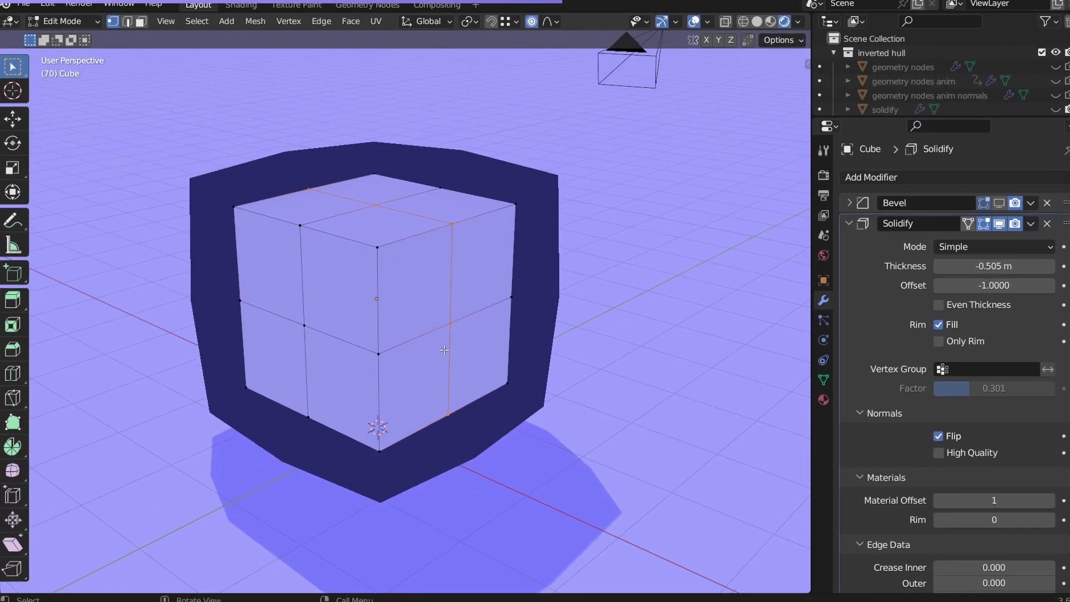
Enable Even Thickness and paint a Sharper-falloff weight gradient down the cube in Weight Paint.
alt+click(483, 311)
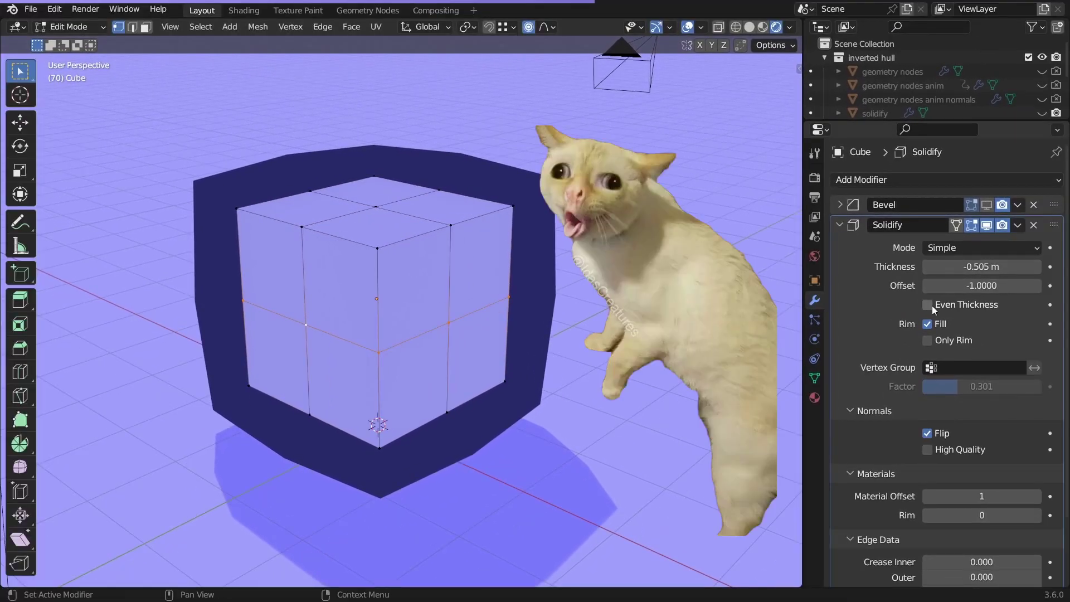
click(980, 306)
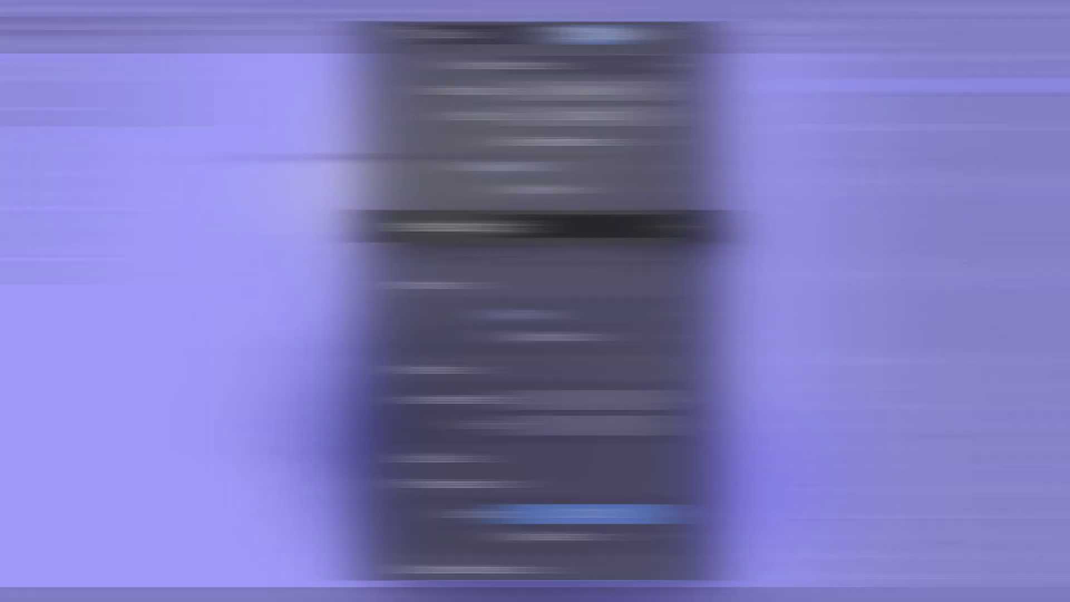
click(74, 27)
click(82, 132)
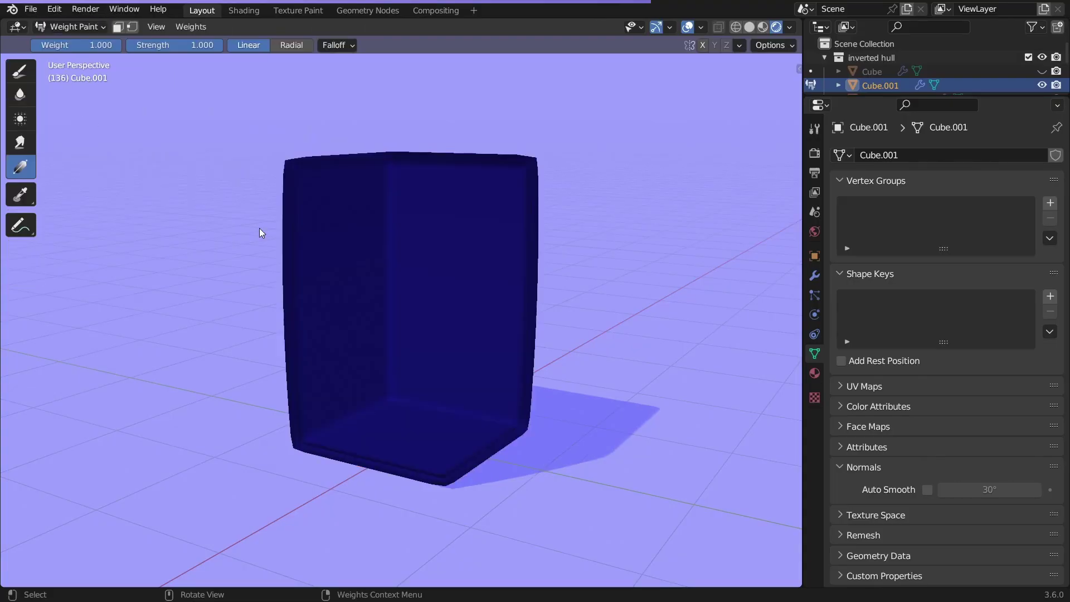
key(KP_1)
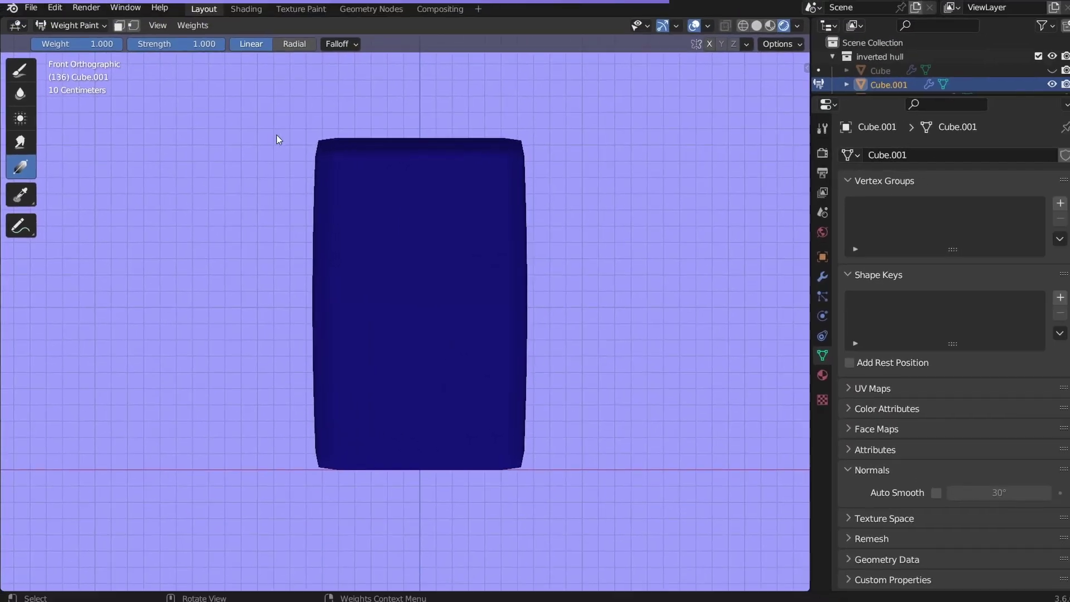
click(334, 43)
click(326, 72)
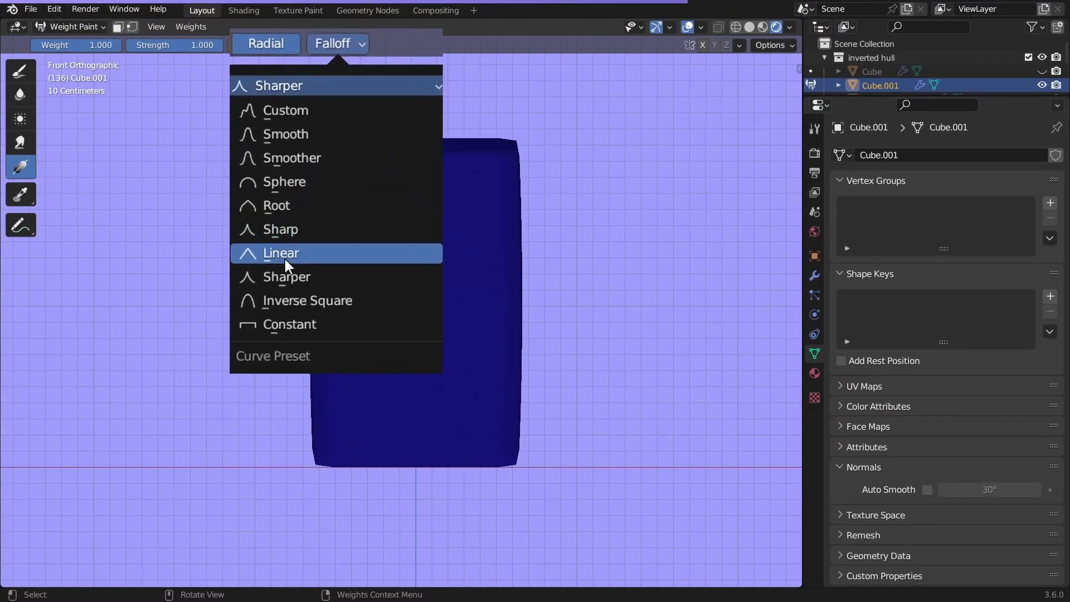
click(285, 273)
mouse_move(416, 138)
mouse_down()
mouse_move(430, 263)
mouse_move(287, 419)
mouse_move(340, 239)
mouse_move(427, 510)
mouse_up()
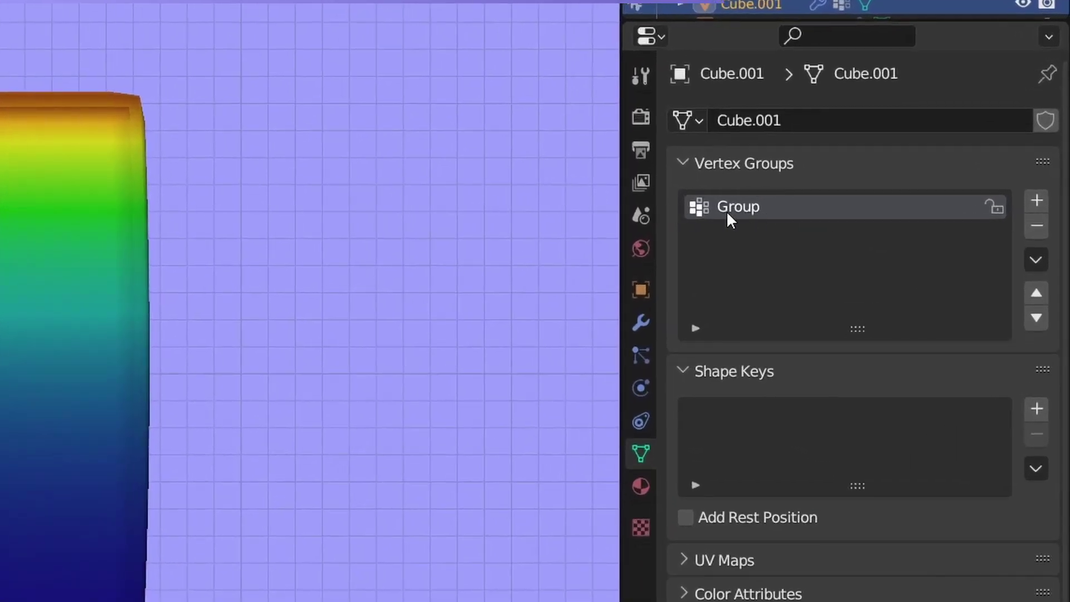
Set the Solidify Vertex Group to Group so the gradient drives shell thickness.
click(684, 314)
click(968, 363)
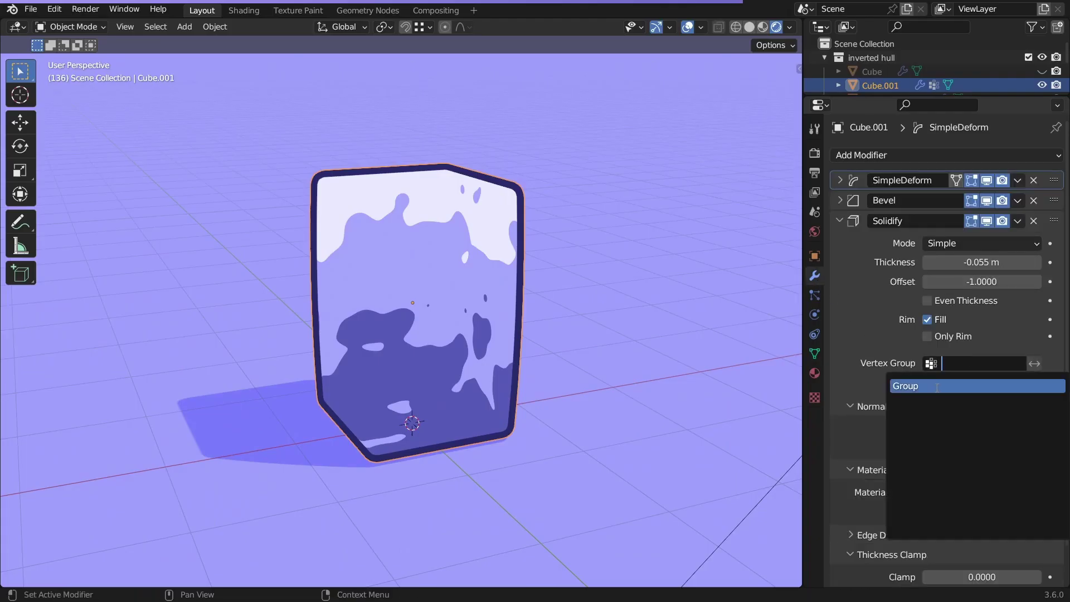
click(898, 385)
middle_drag(469, 290, 496, 297)
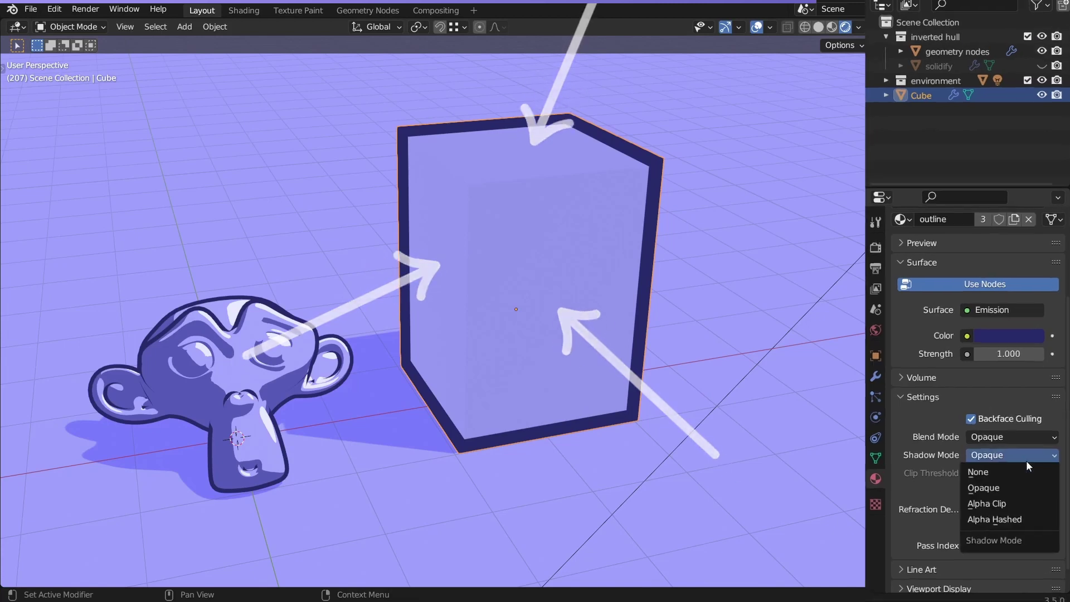
Set the outline's Shadow Mode to None and enable Backface Culling in solid view.
click(1012, 471)
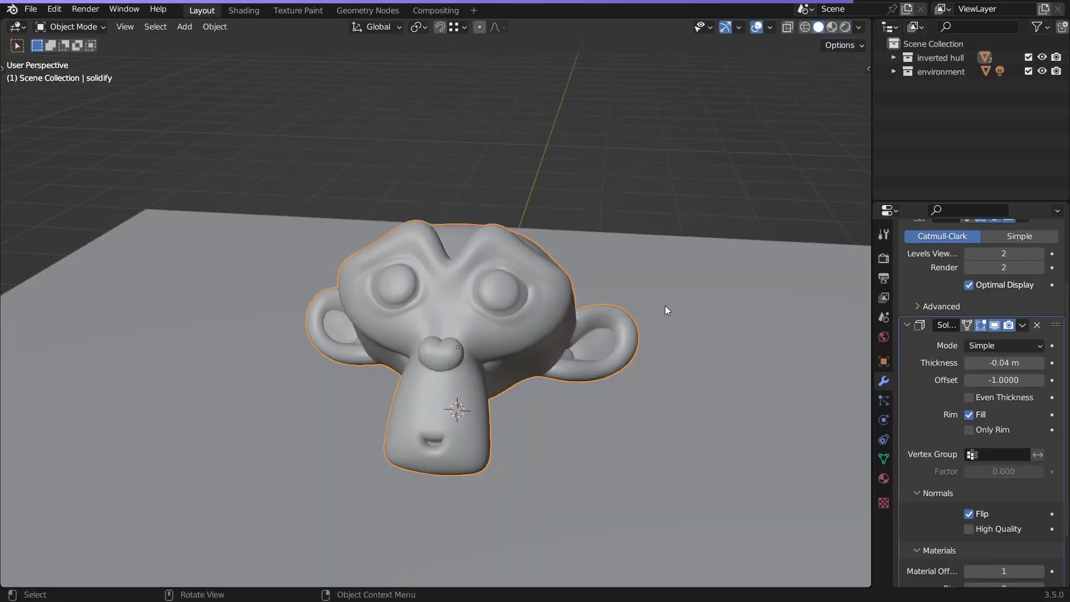
click(859, 27)
click(756, 374)
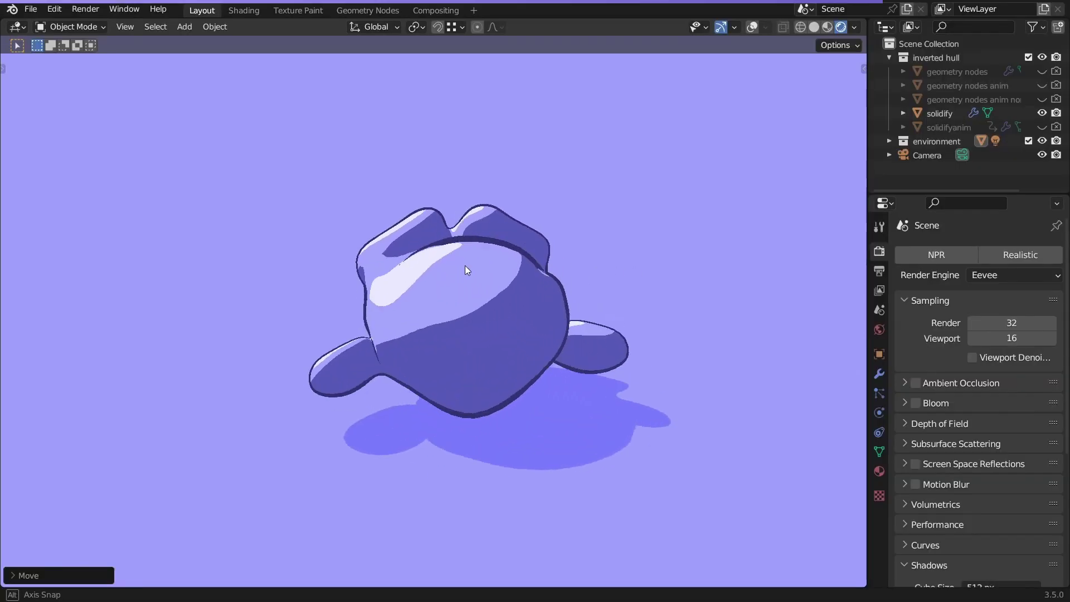
Switch the render engine to Cycles, turning Suzanne into a dark silhouette.
middle_drag(465, 265, 174, 255)
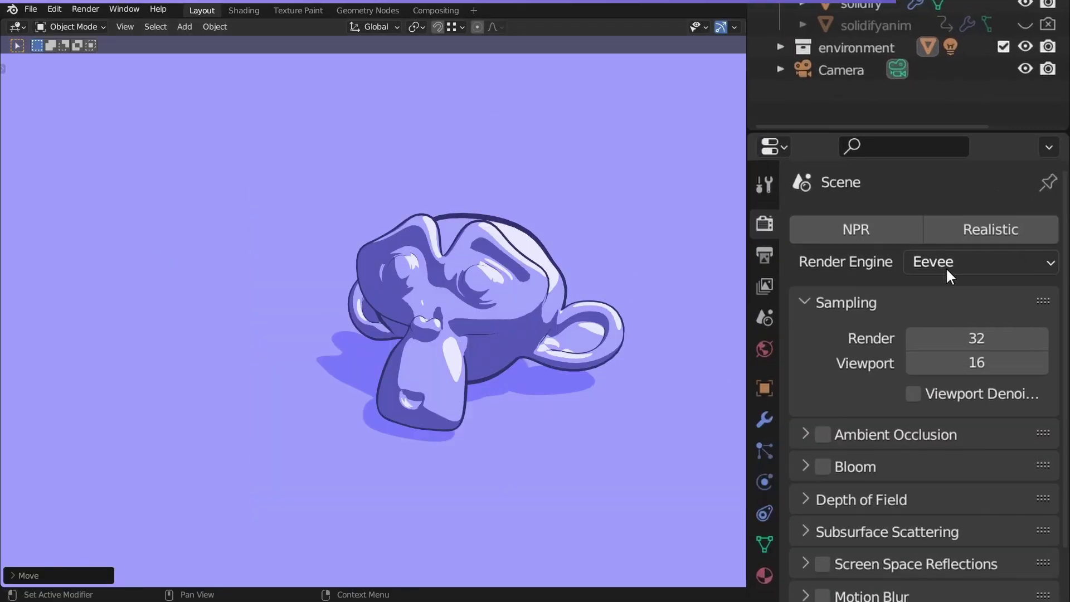
click(1000, 275)
click(940, 352)
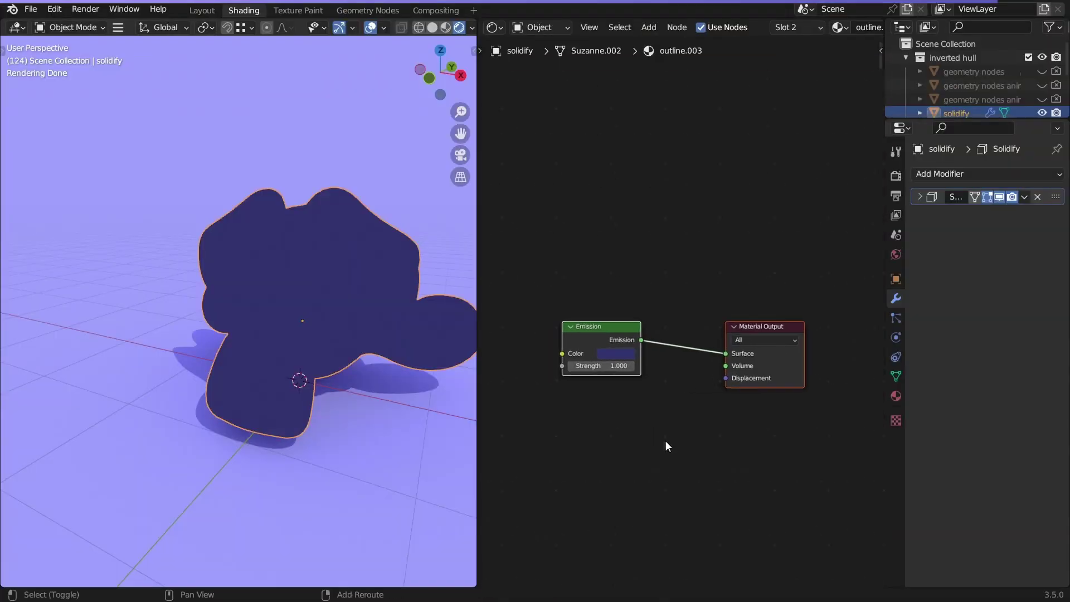
Add a Transparent BSDF, mix it with the Emission shader, and feed the mix into Material Output.
key(shift+a)
text(tra)
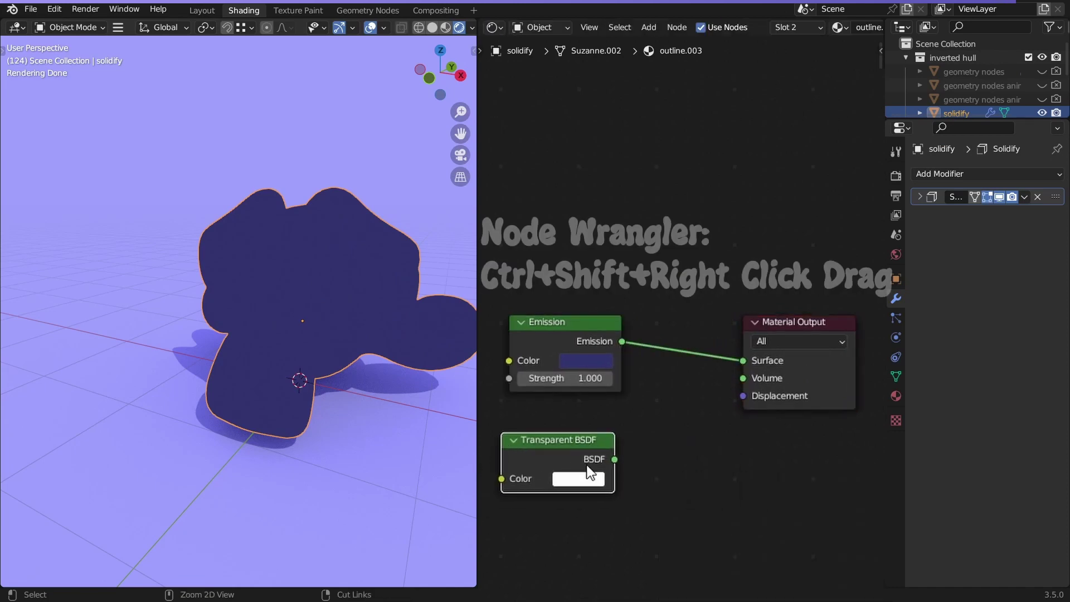
ctrl+shift+right_drag(590, 473, 614, 368)
middle_drag(852, 507, 768, 488)
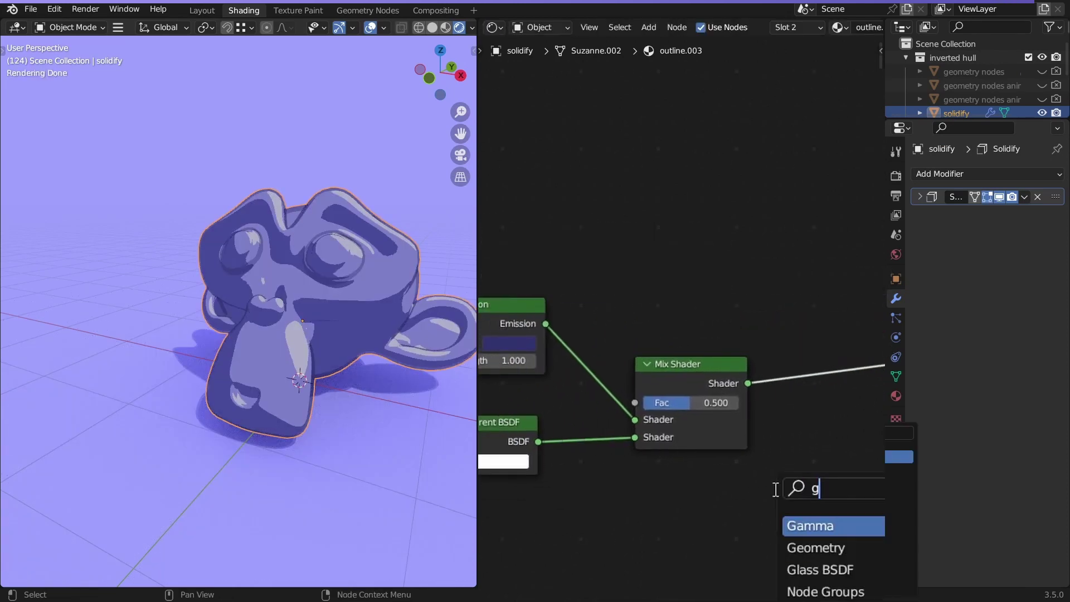
drag(774, 489, 498, 111)
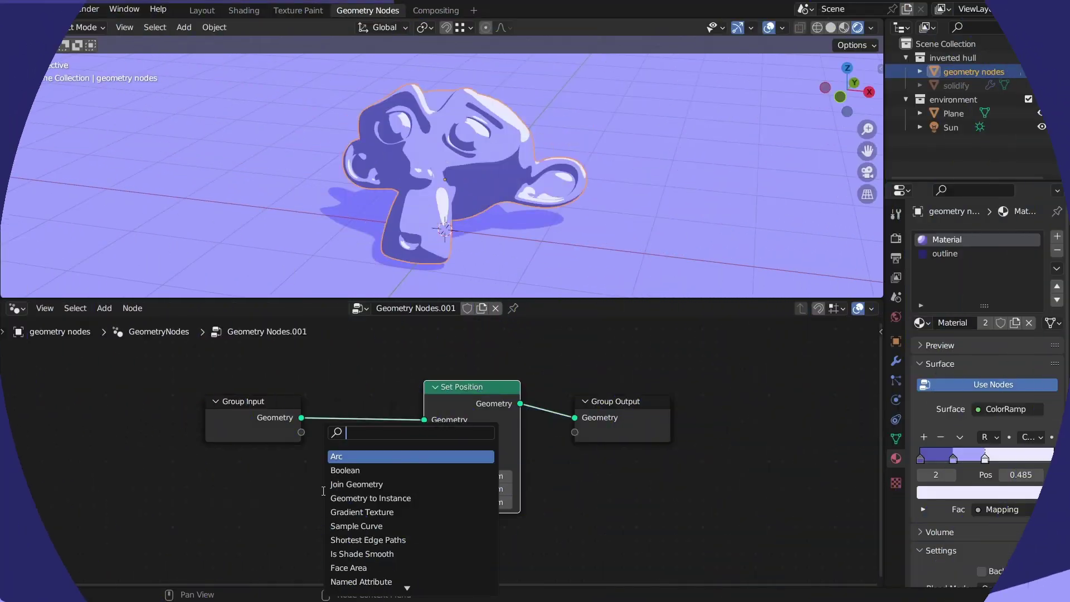
Add a Normal node and connect it to Set Position's Offset.
key(Return)
click(103, 502)
scroll(143, 539, up, 1)
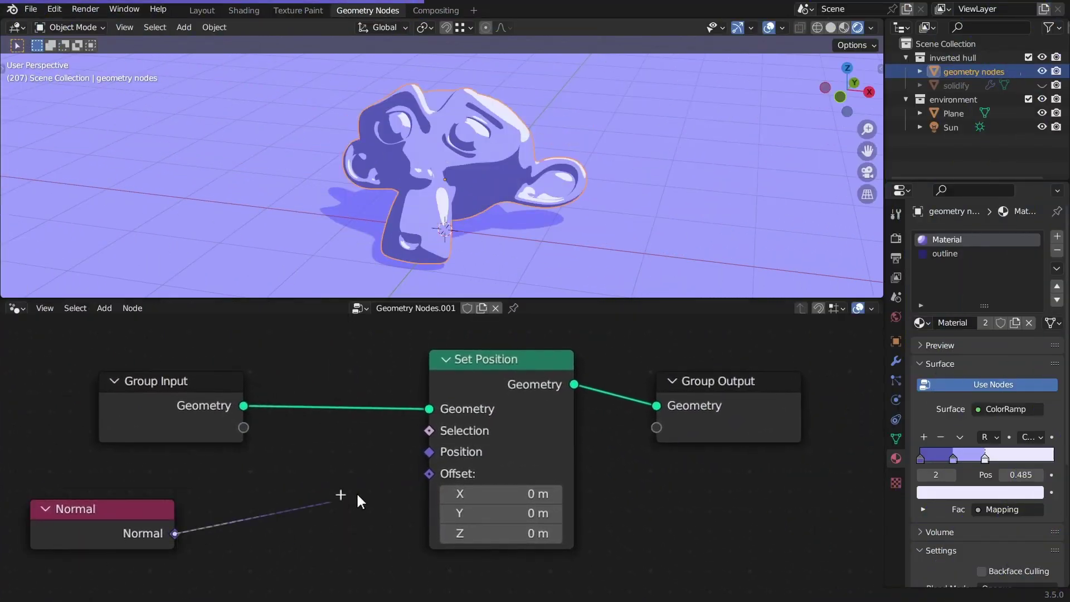
drag(359, 501, 429, 474)
Insert a Vector Math node between Normal and Offset, set to Scale with factor 0.02.
drag(428, 429, 429, 521)
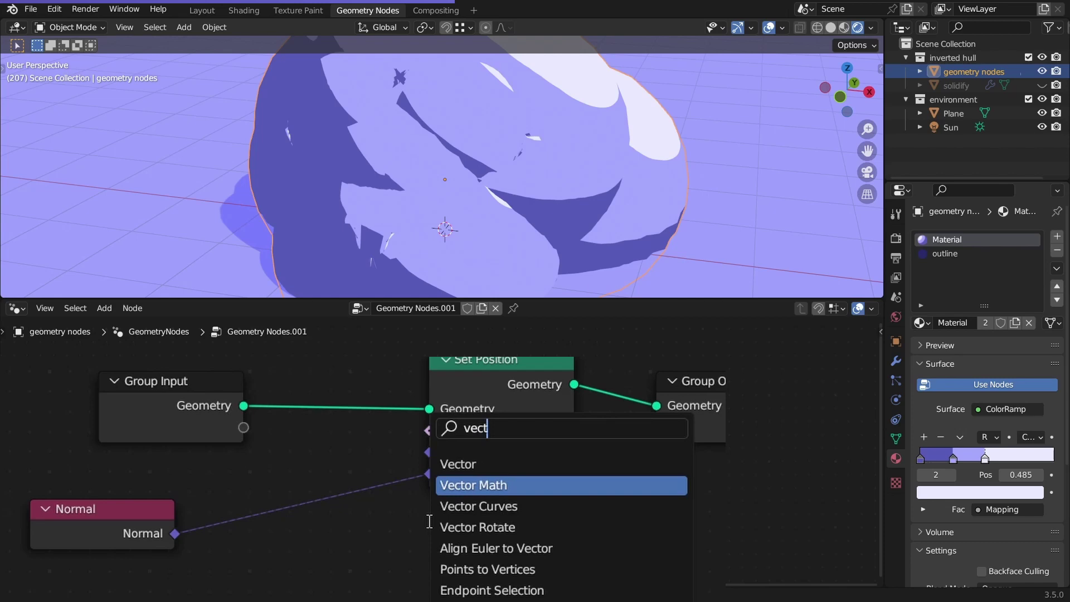
key(Return)
click(306, 471)
click(362, 517)
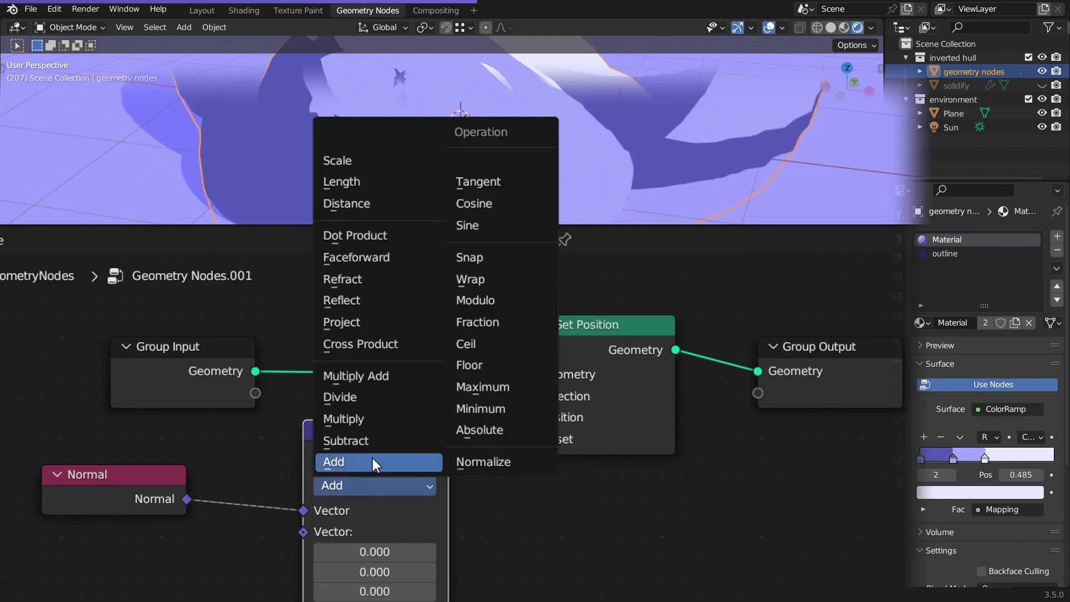
click(381, 168)
click(374, 532)
text(-0.01)
key(Return)
drag(375, 531, 397, 532)
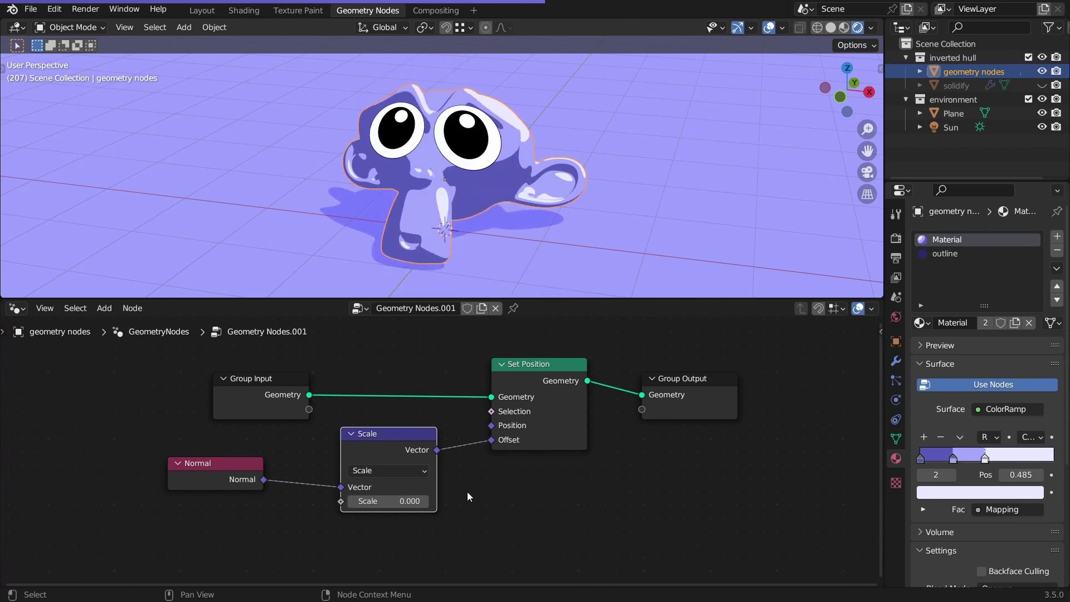
Join the offset copy with the original mesh using Join Geometry.
scroll(468, 491, down, 2)
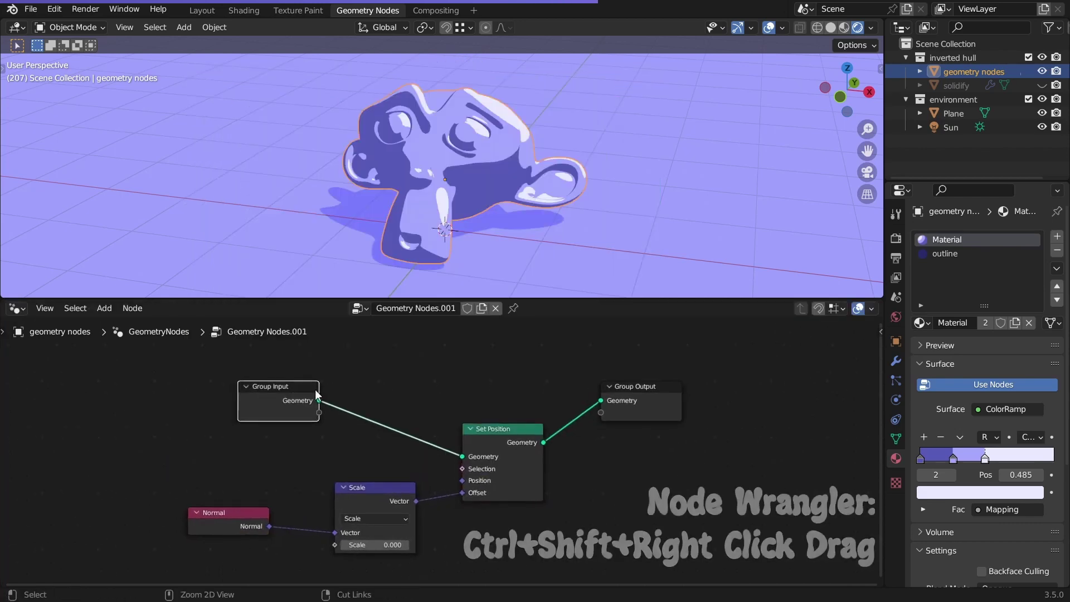
scroll(517, 473, up, 2)
ctrl+shift+right_drag(262, 390, 479, 426)
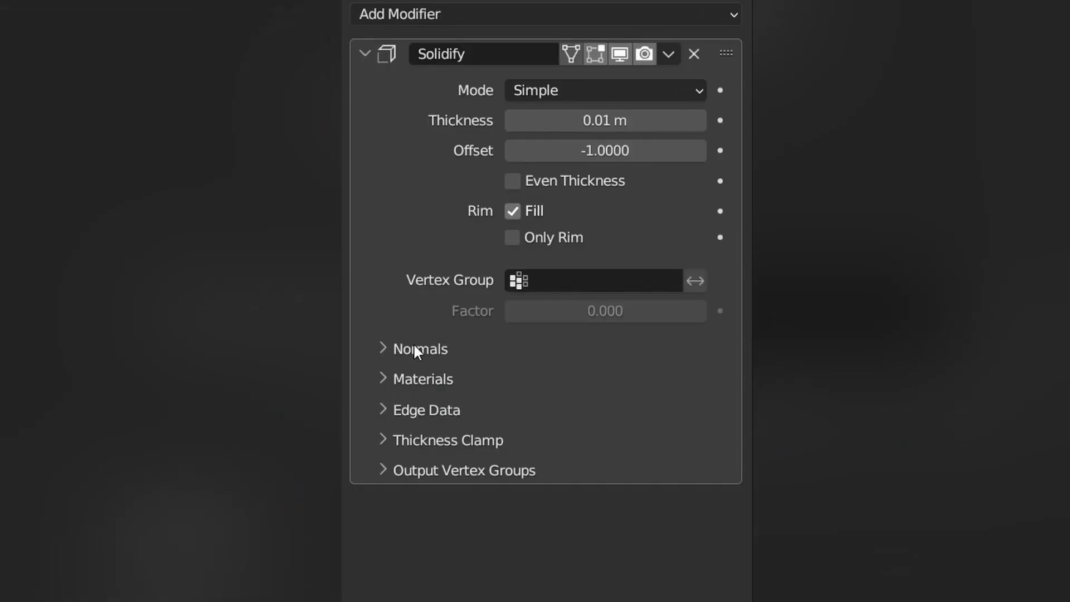
Insert a Flip Faces node into the offset geometry link.
click(416, 350)
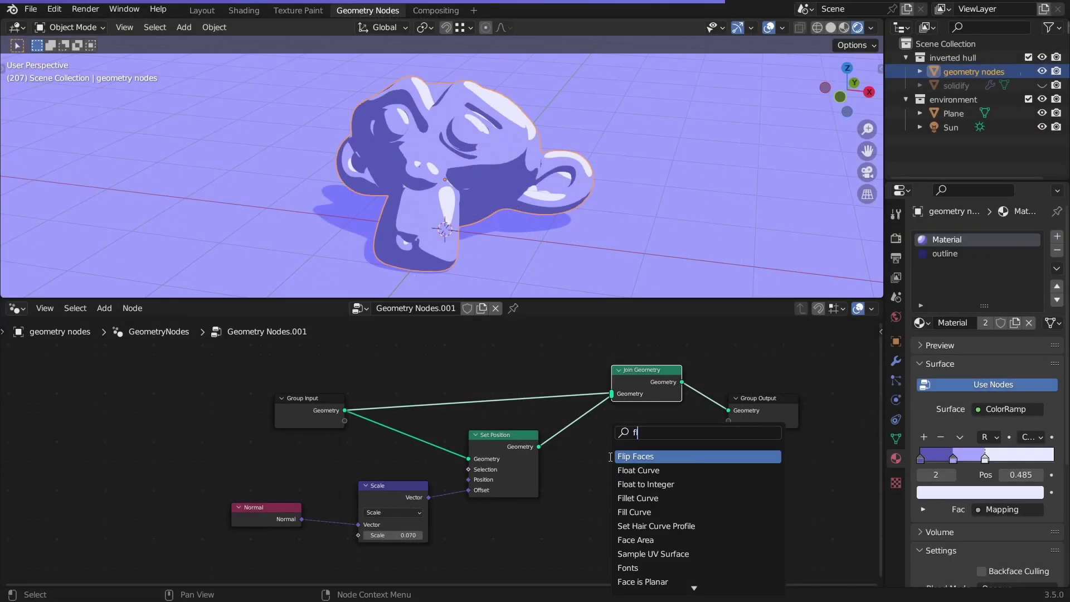
click(610, 454)
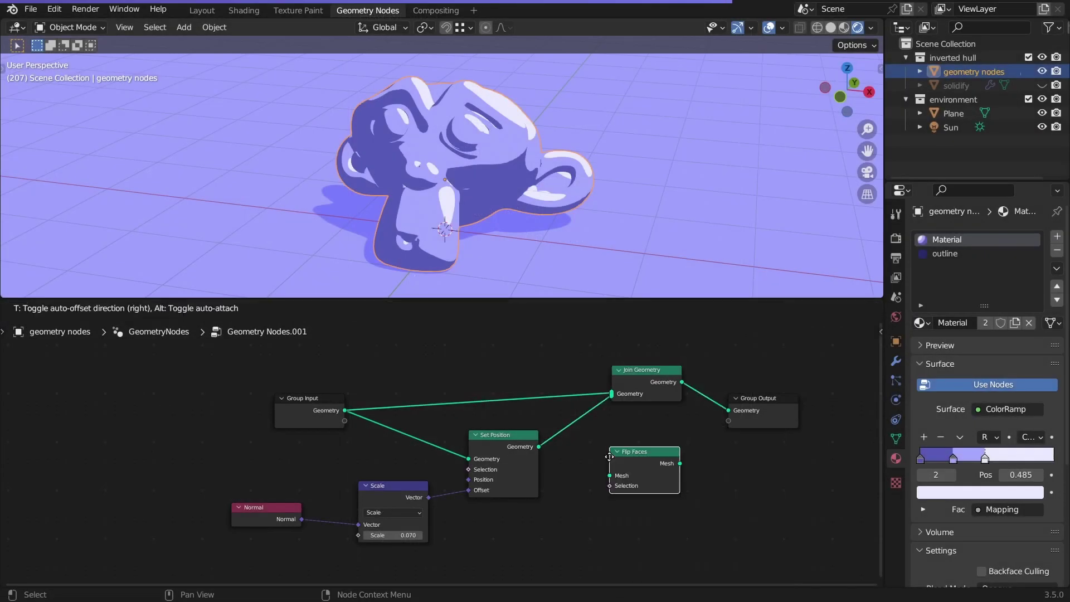
click(567, 418)
scroll(486, 492, up, 2)
Add a Set Material node before Join Geometry, assigning the outline material.
key(shift+a)
text(se)
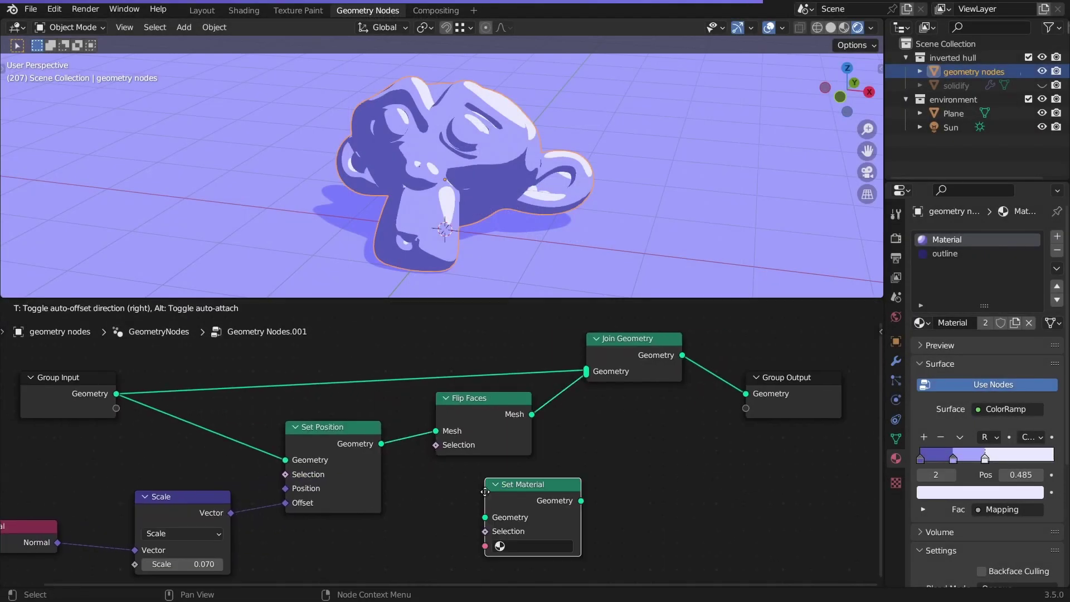
click(580, 393)
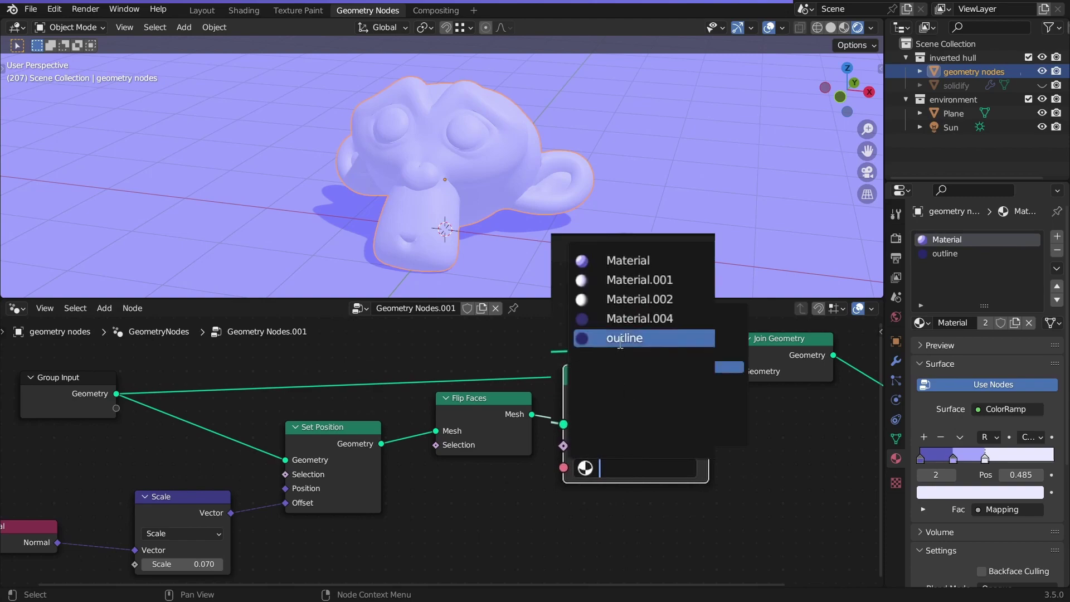
click(620, 338)
click(947, 253)
Enable Backface Culling in the outline material's settings.
scroll(977, 405, down, 2)
click(981, 405)
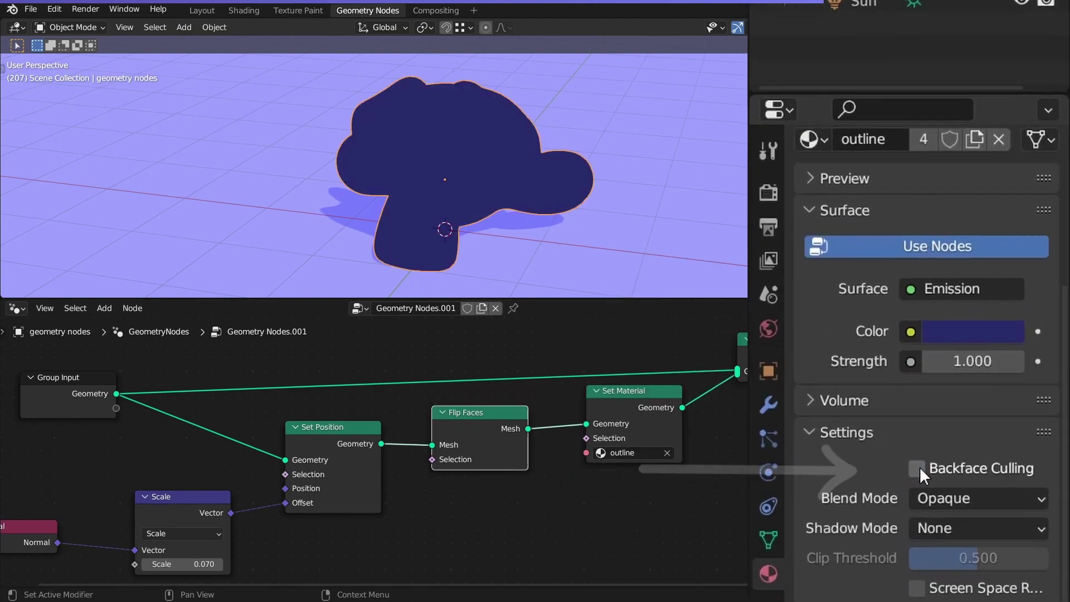
click(917, 469)
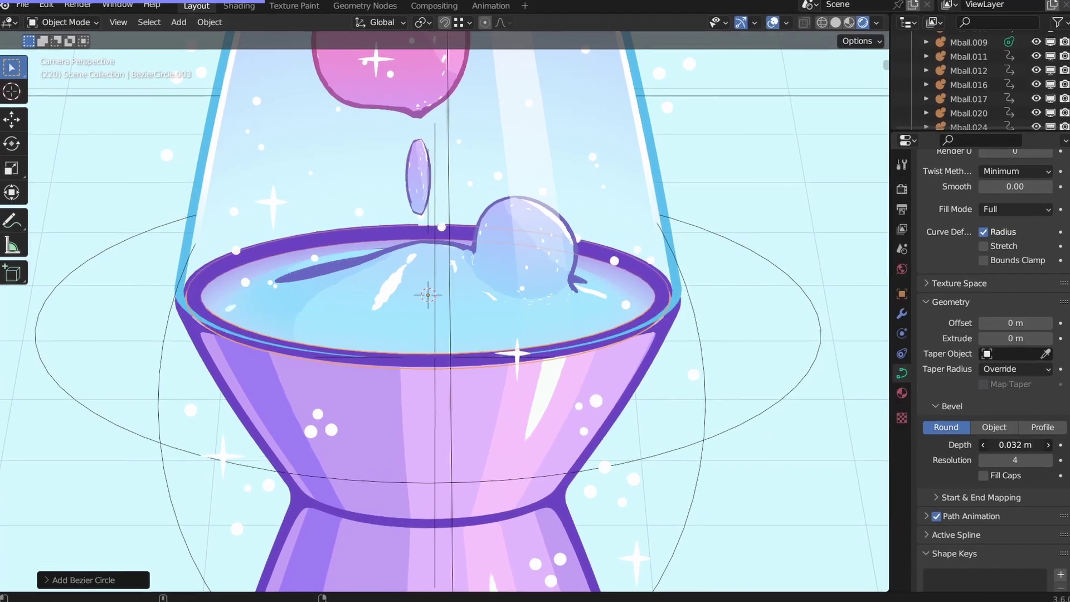
Scale the bevelled Bezier circle in Edit Mode to fit the lava lamp.
key(Tab)
key(s)
click(716, 430)
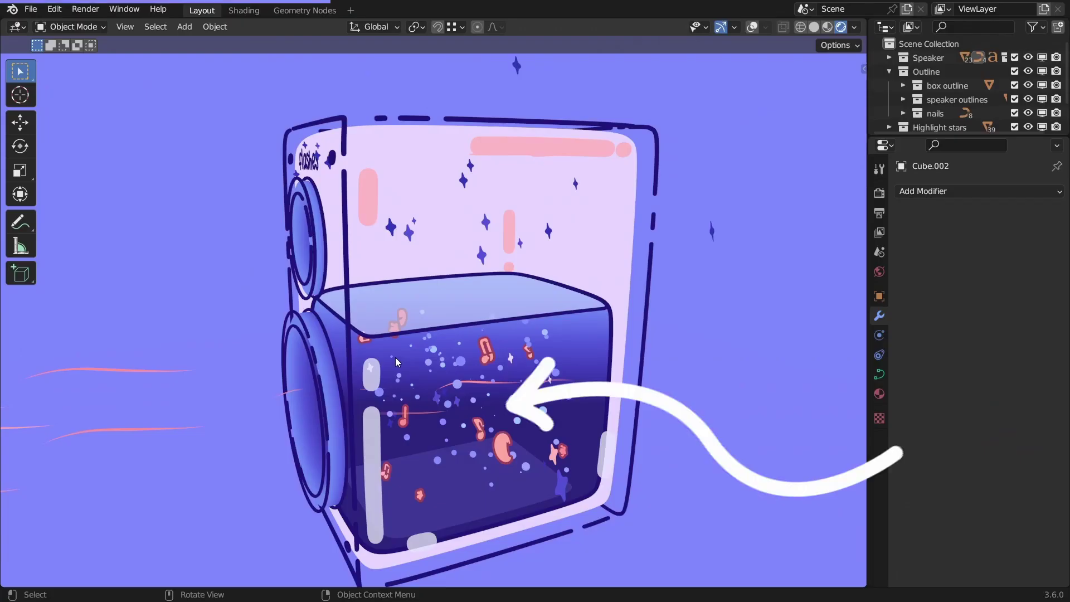
Set the box curve outline's Bevel Depth to 0.037 m and duplicate the cube.
scroll(435, 374, up, 4)
key(g)
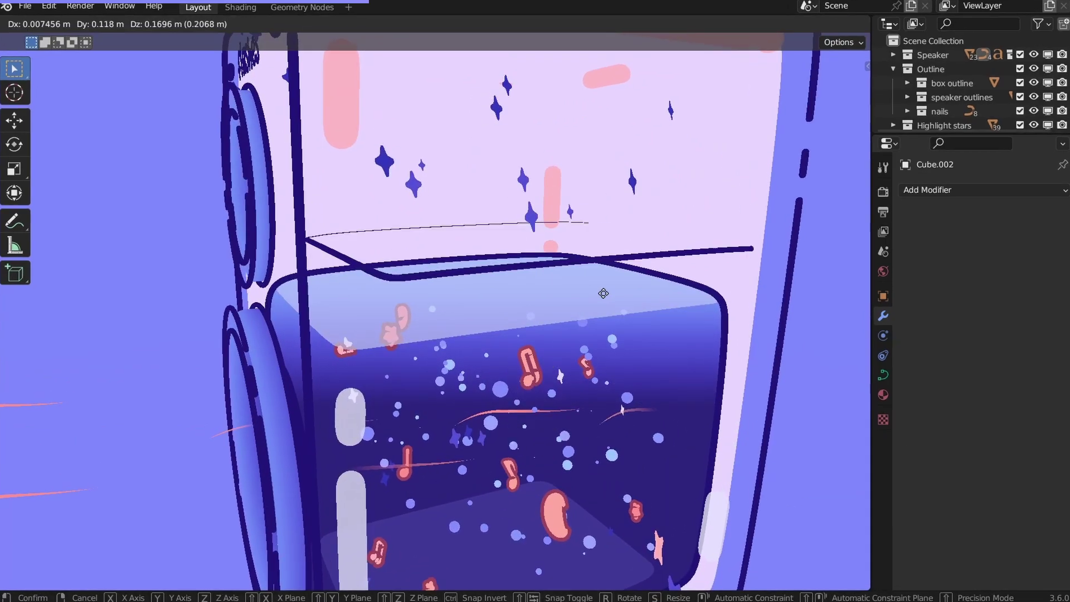
right_click(592, 296)
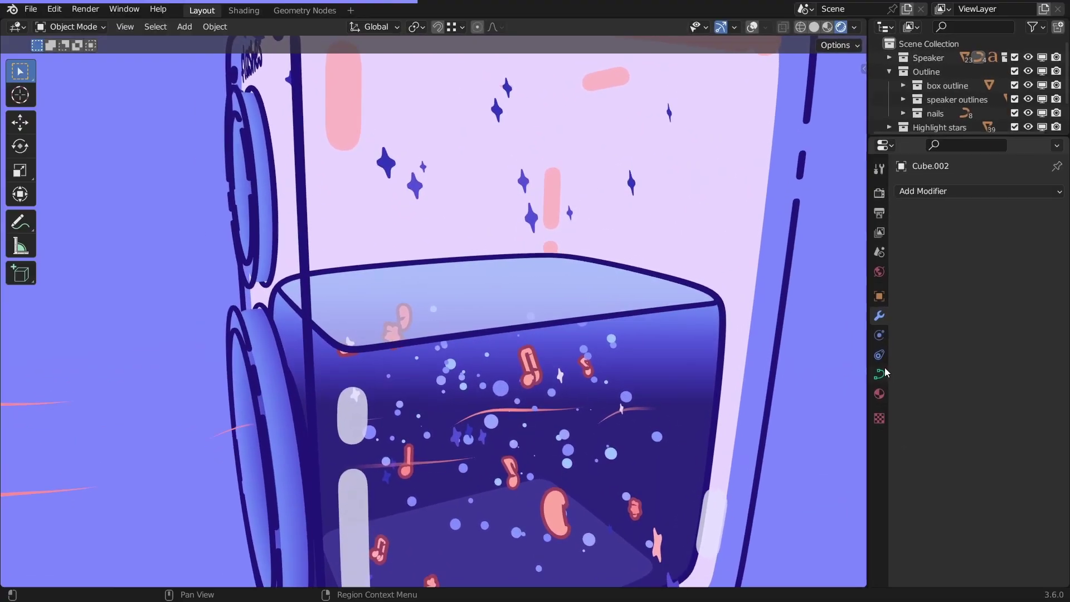
click(904, 379)
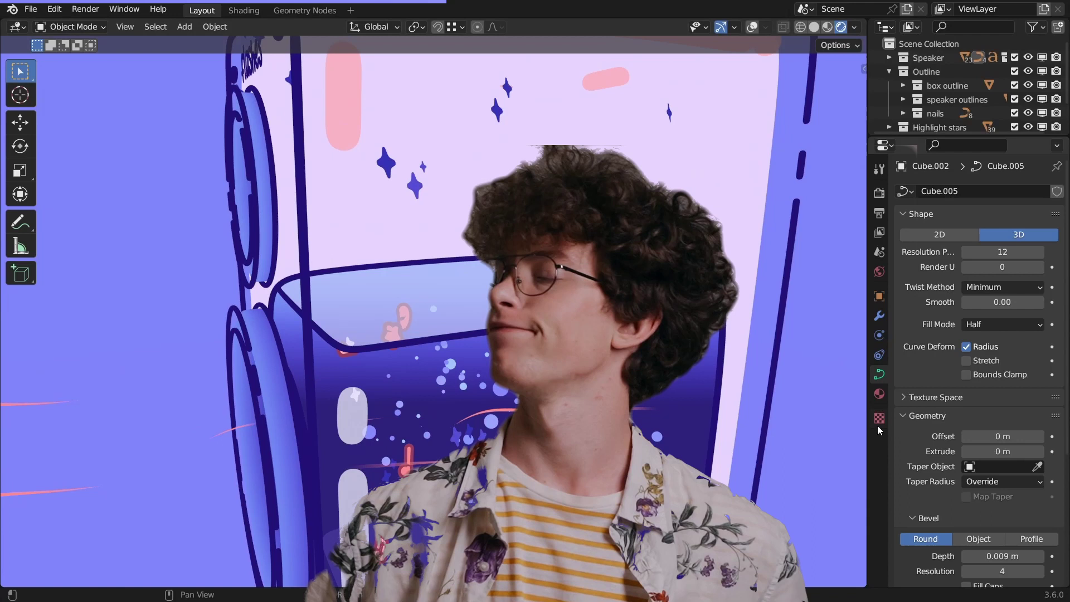
scroll(981, 502, down, 1)
drag(1004, 534, 970, 535)
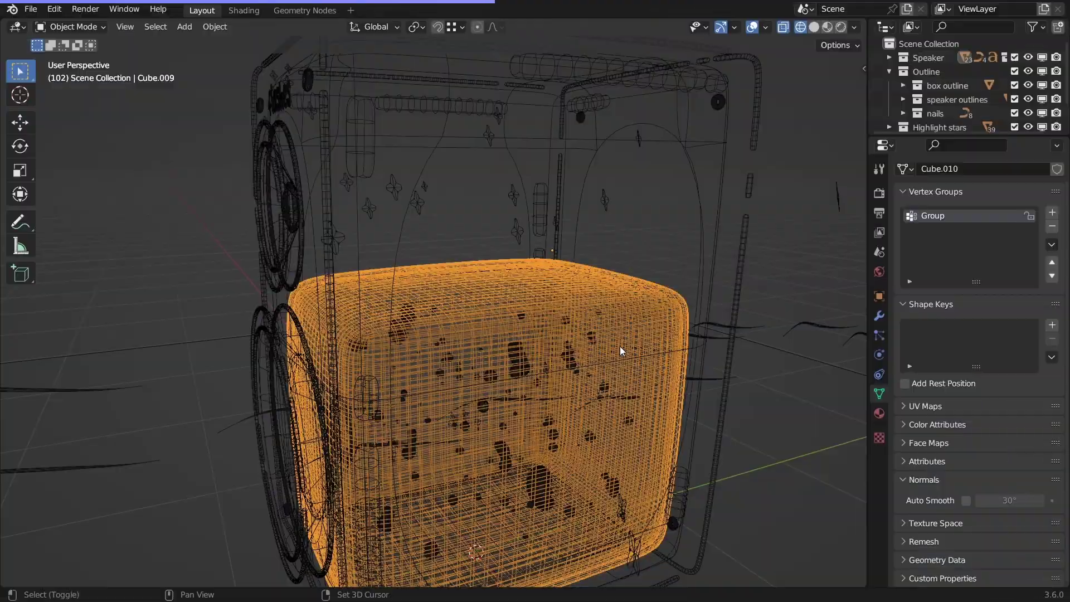
key(shift+d)
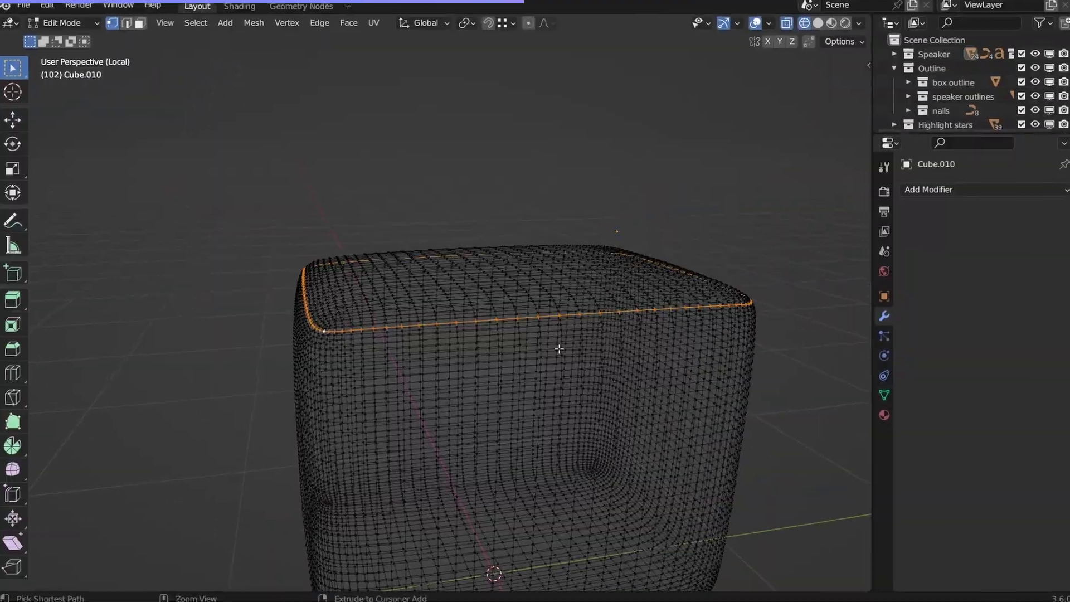
Delete every vertex of the cube copy except its top edge loop.
key(ctrl+i)
key(x)
click(560, 349)
key(Tab)
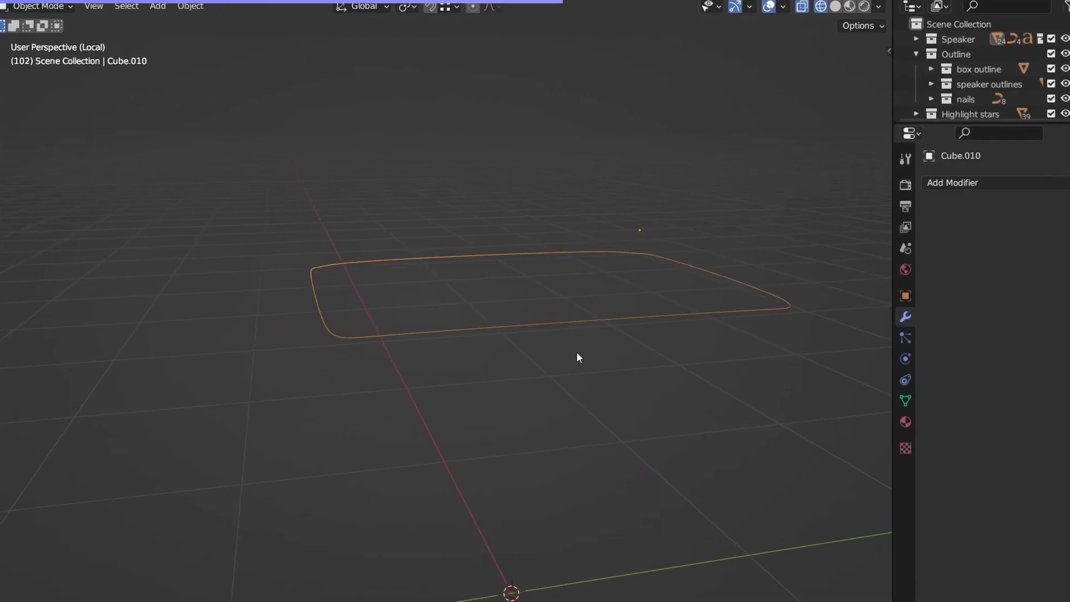
Convert the edge loop to a curve and scale it to the box rim.
right_click(566, 302)
mouse_move(566, 303)
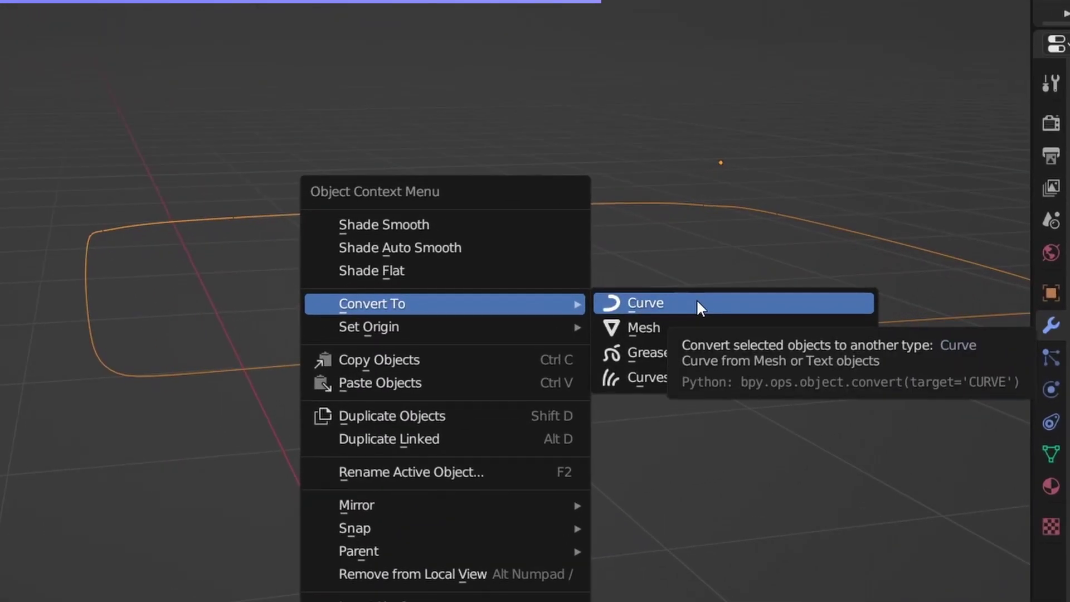
click(639, 307)
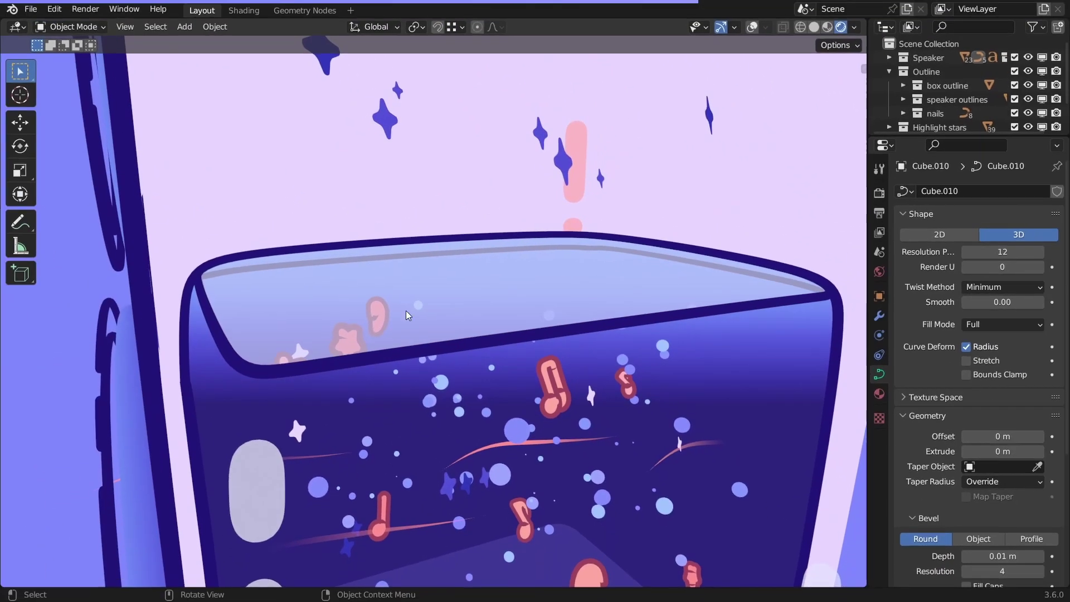
key(Tab)
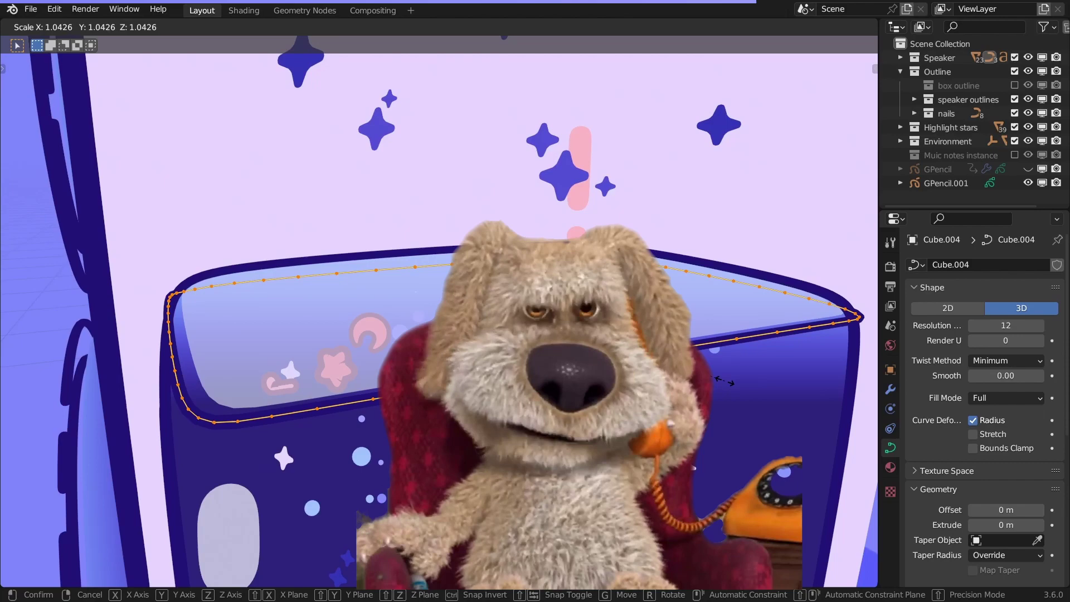
click(725, 381)
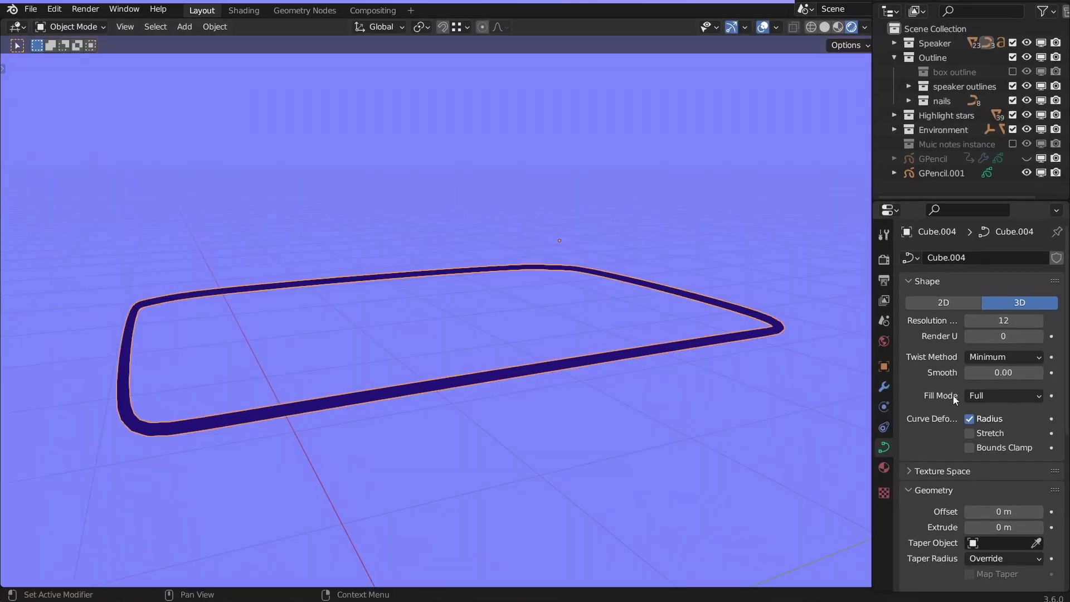
Set the curve's Fill Mode to Half and adjust its control points' tilt.
click(998, 396)
click(998, 458)
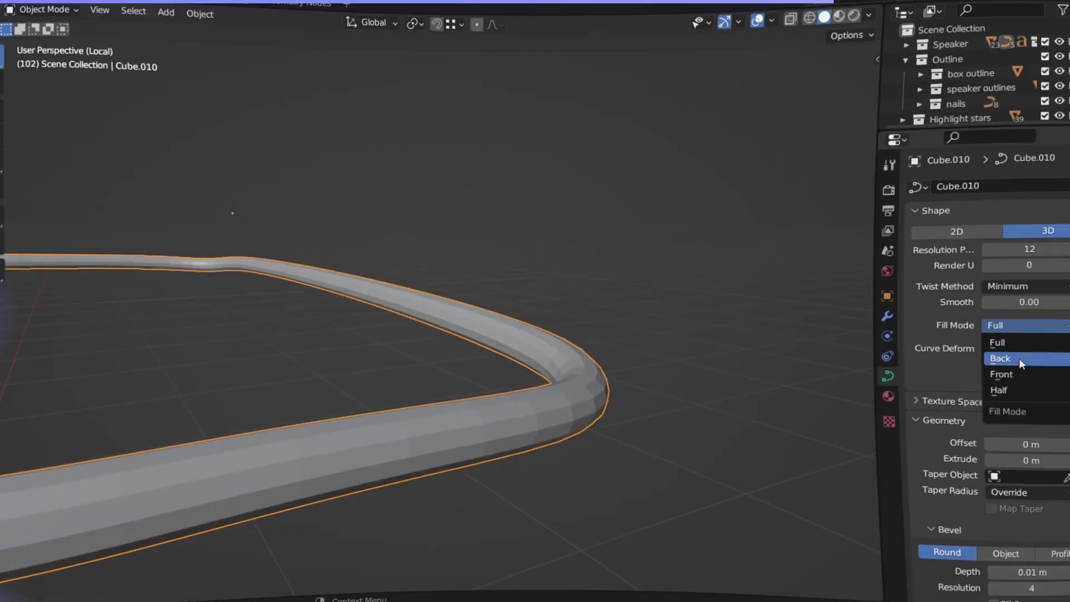
click(1001, 390)
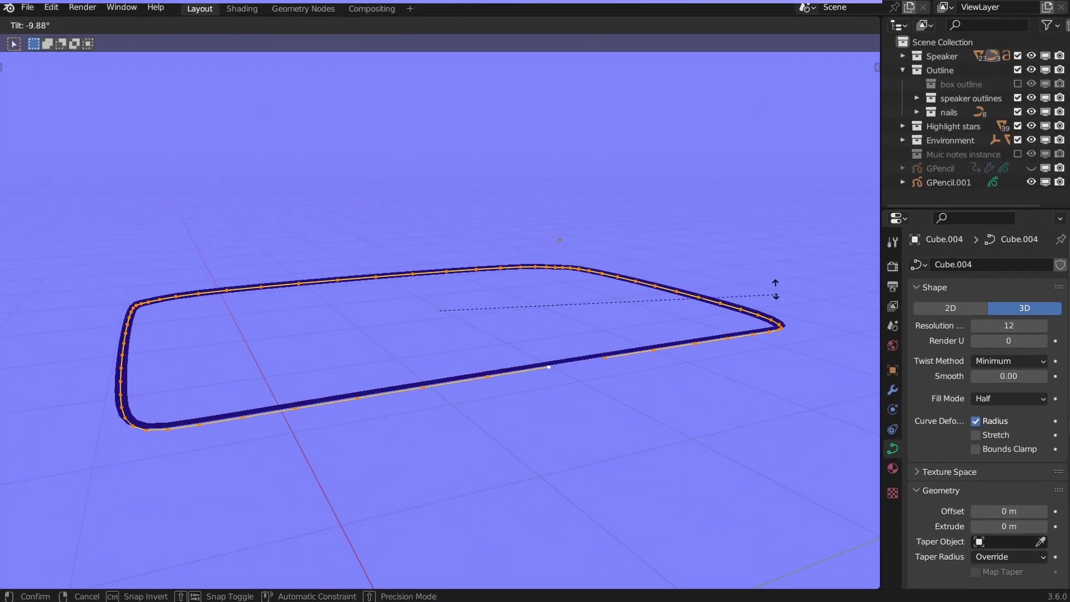
key(ctrl+t)
click(313, 162)
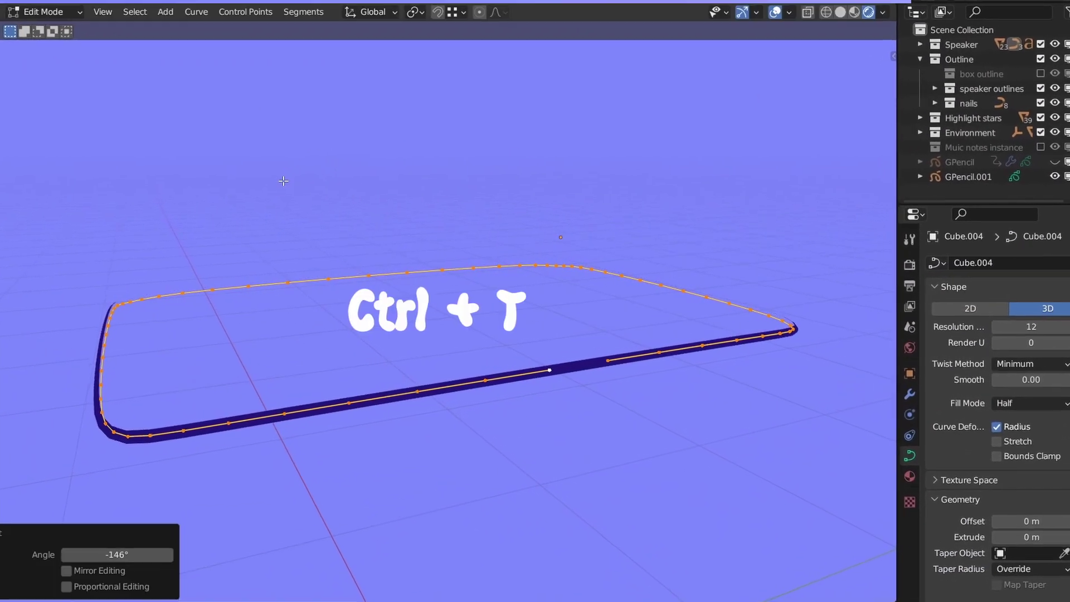
key(n)
Toggle the outline material's Backface Culling off and back on to compare.
click(904, 473)
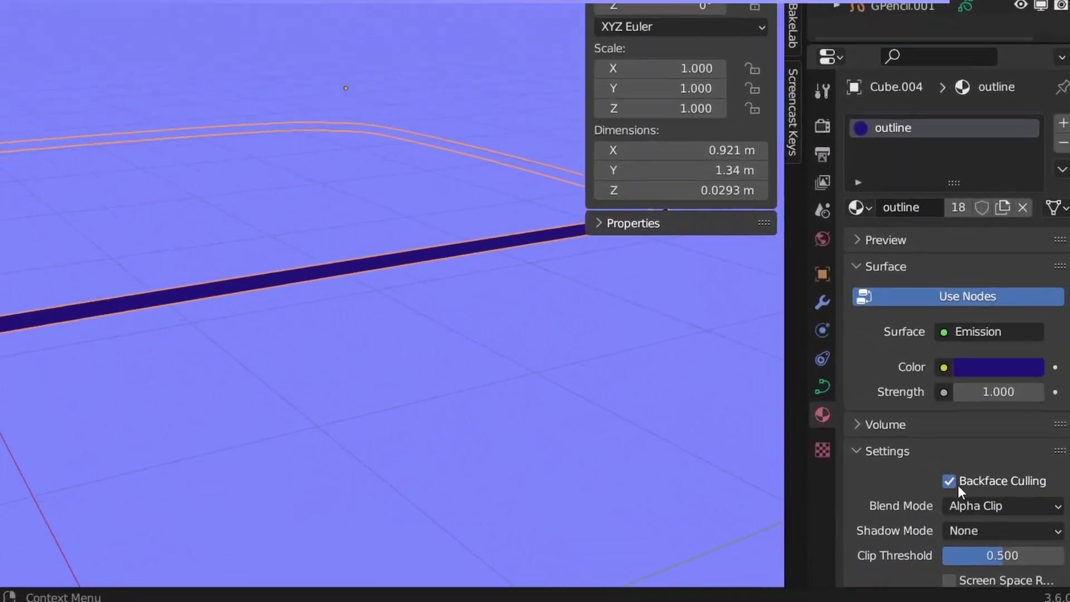
click(1023, 535)
click(1023, 534)
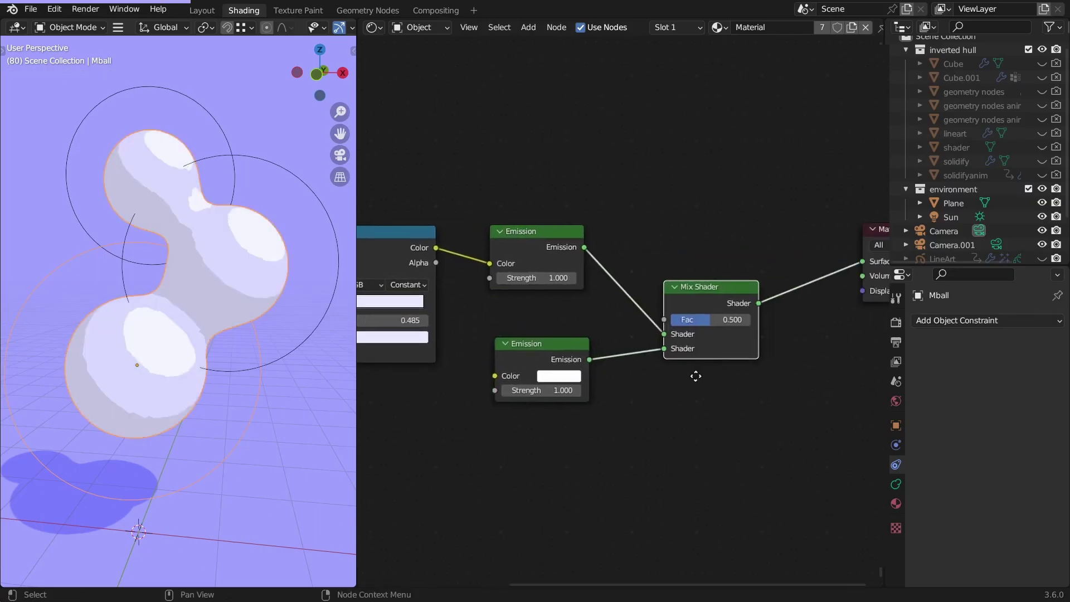
Mix the two Emissions, driving the factor by Layer Weight Facing through a Constant Color Ramp.
drag(708, 286, 684, 251)
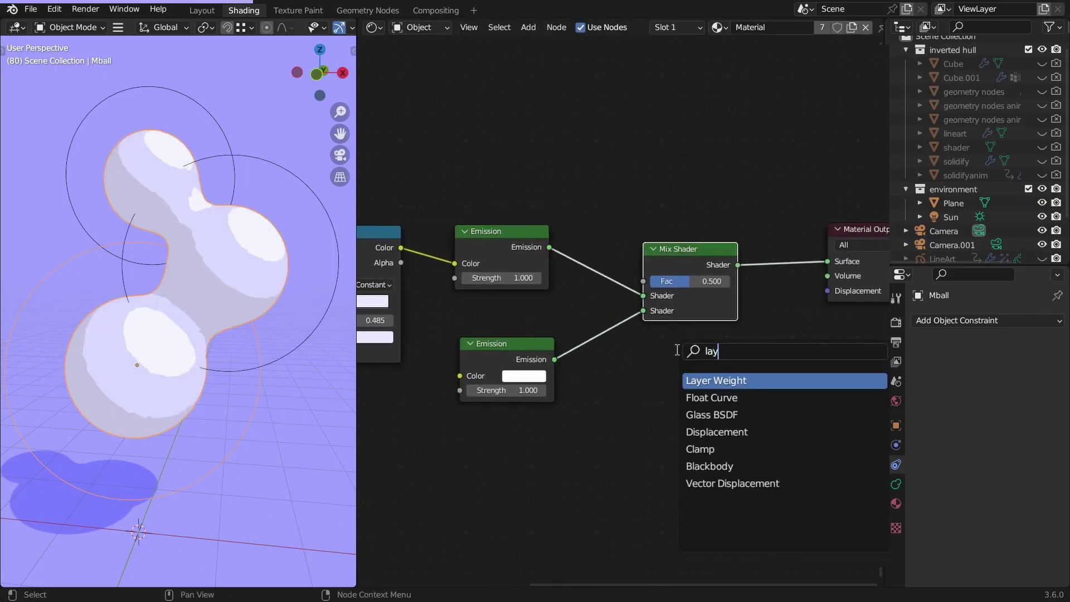
drag(541, 155, 643, 281)
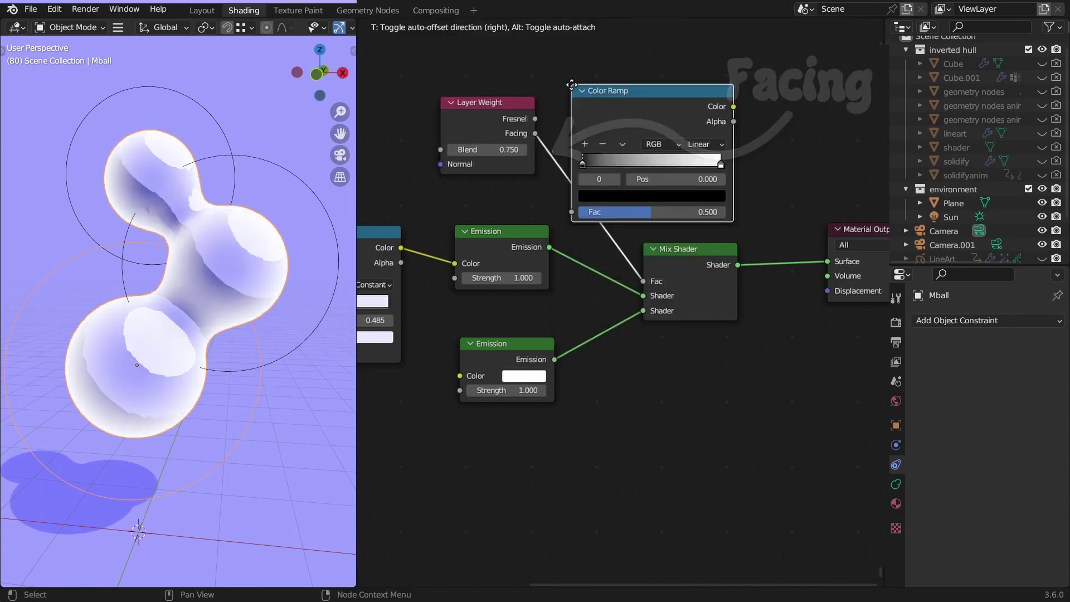
scroll(562, 111, up, 2)
click(574, 178)
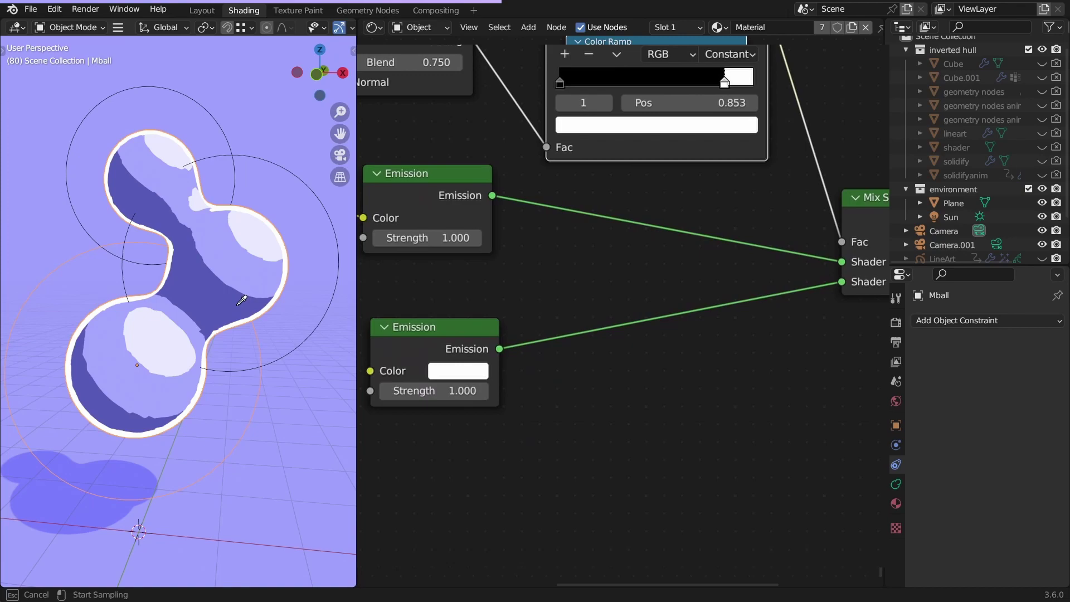
drag(671, 148, 626, 155)
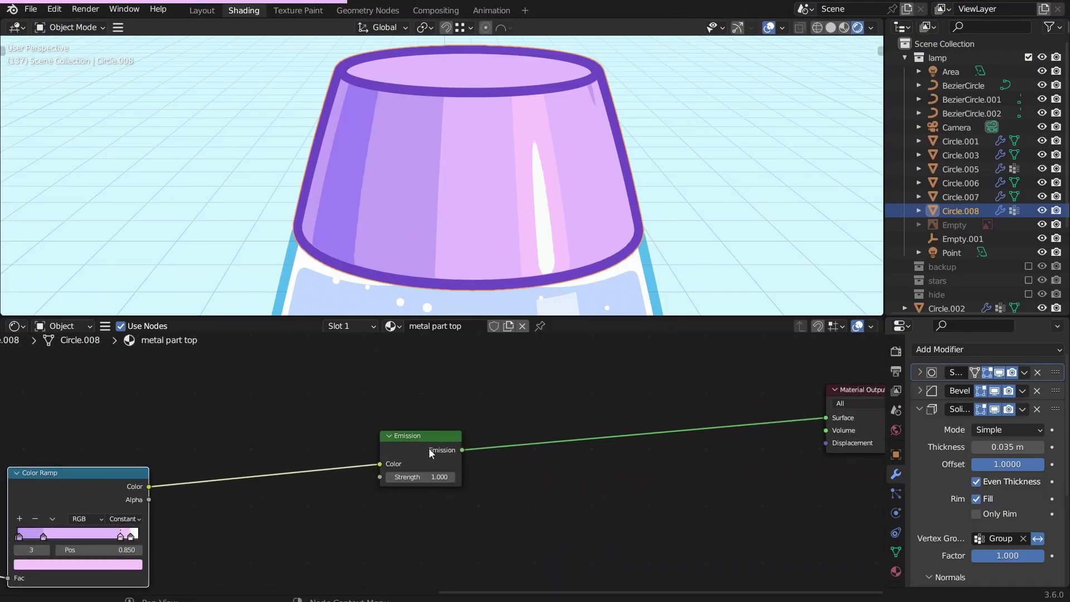
Add a Mix Shader combining both Emission shaders into the surface.
middle_drag(430, 447, 393, 453)
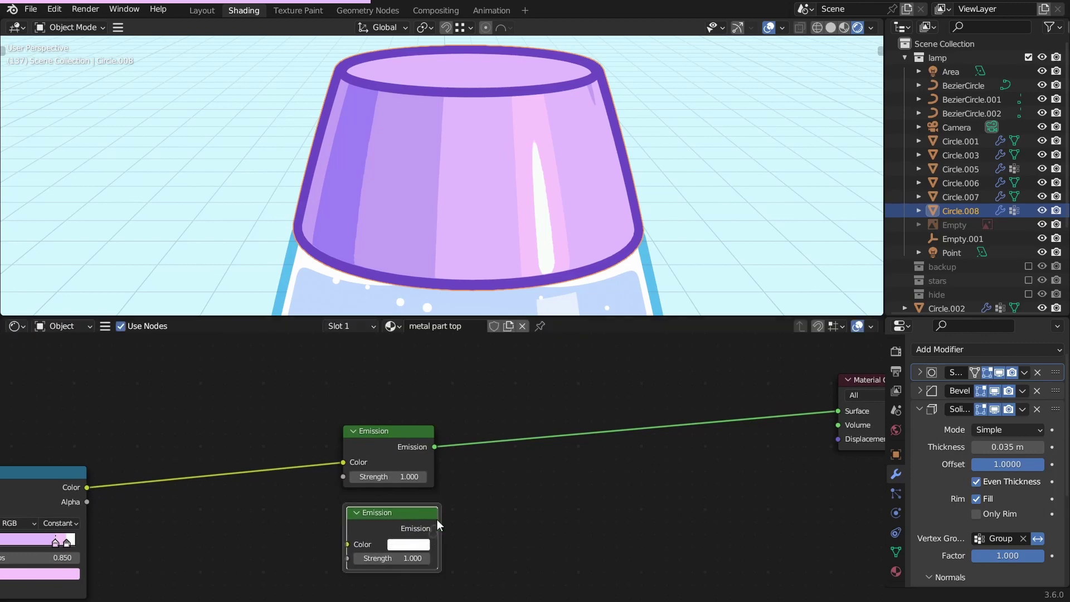
ctrl+shift+right_drag(439, 525, 445, 476)
click(585, 434)
Add a Mapping node fed by Texture Coordinate Object coordinates into Separate XYZ.
key(shift+a)
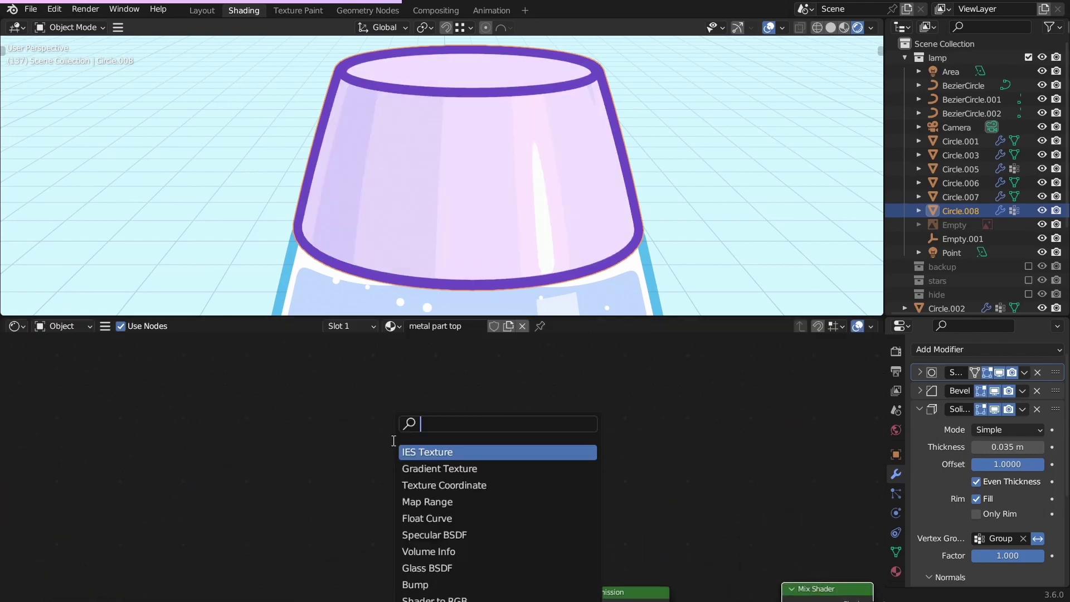
drag(361, 457, 361, 457)
click(329, 439)
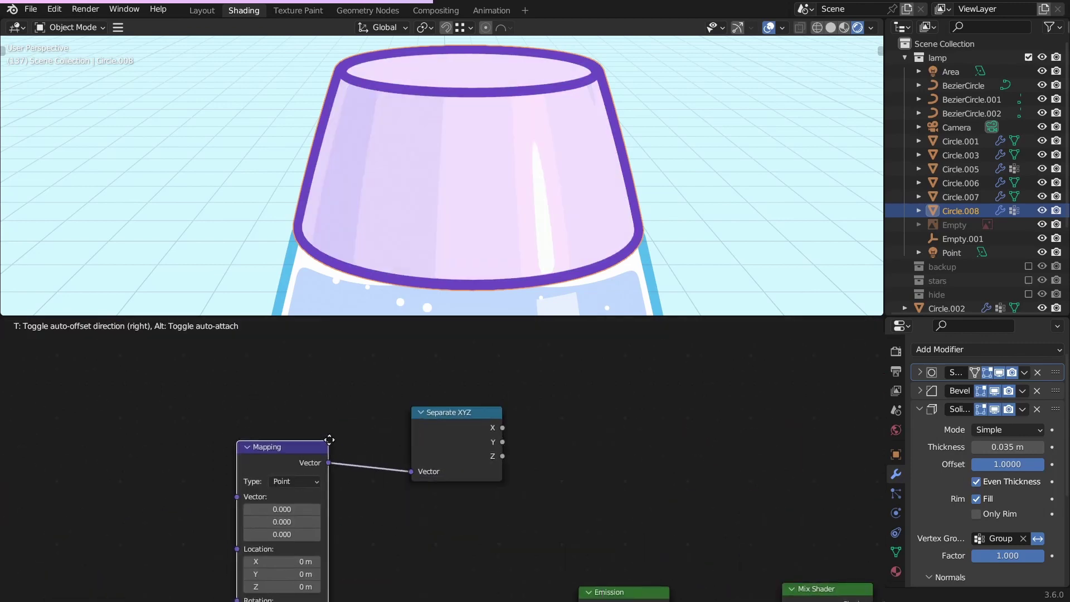
drag(246, 414, 231, 421)
key(Return)
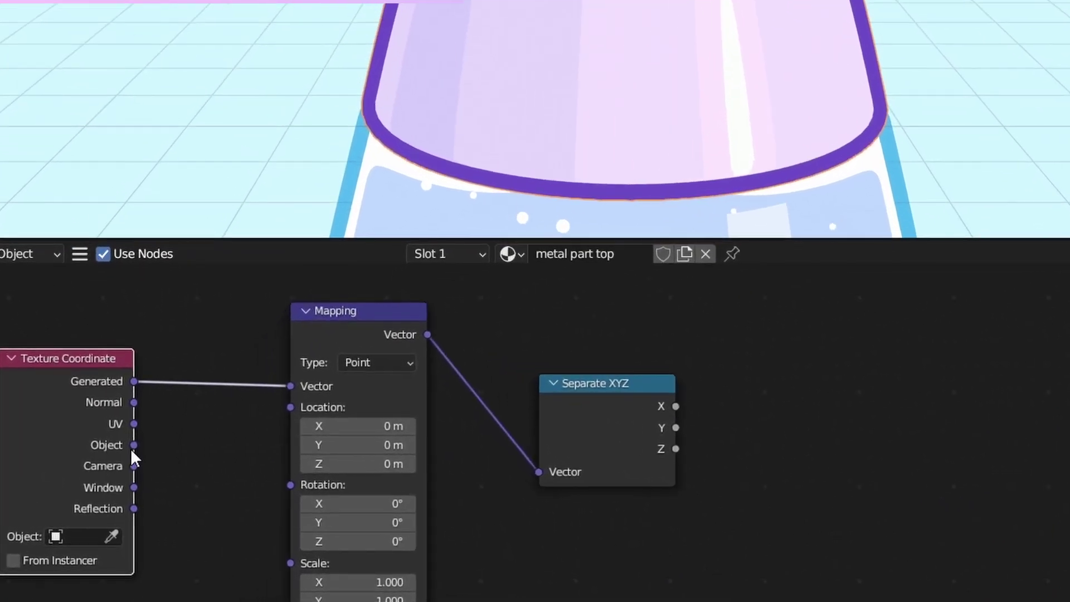
drag(130, 448, 287, 385)
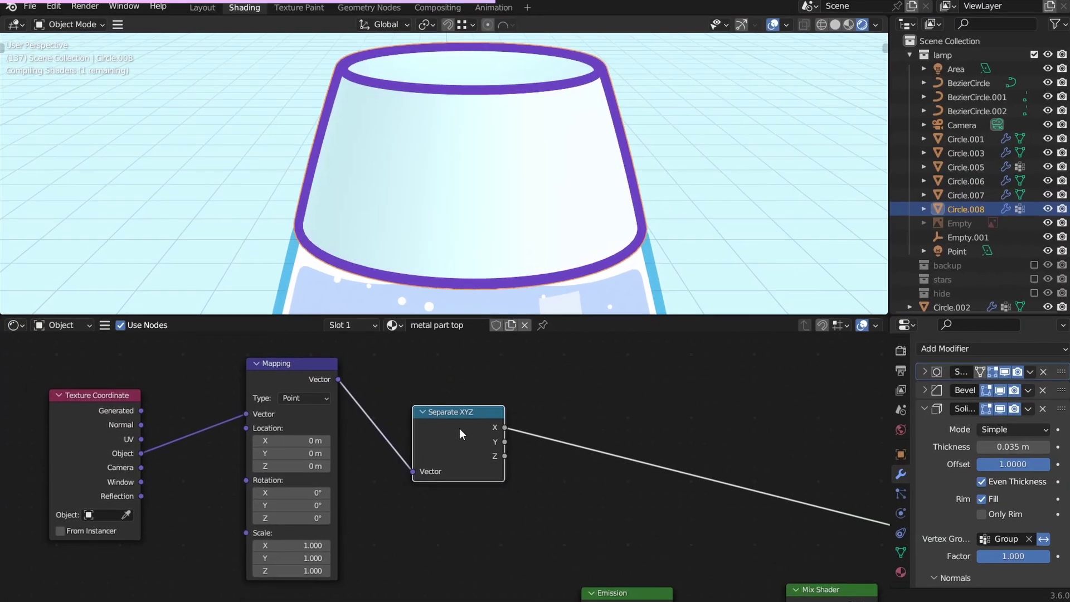
Set Mapping Location Z to -19.3 m and Scale Z to 5, feeding Z into the Mix.
drag(295, 466, 273, 466)
click(290, 569)
text(5)
key(Return)
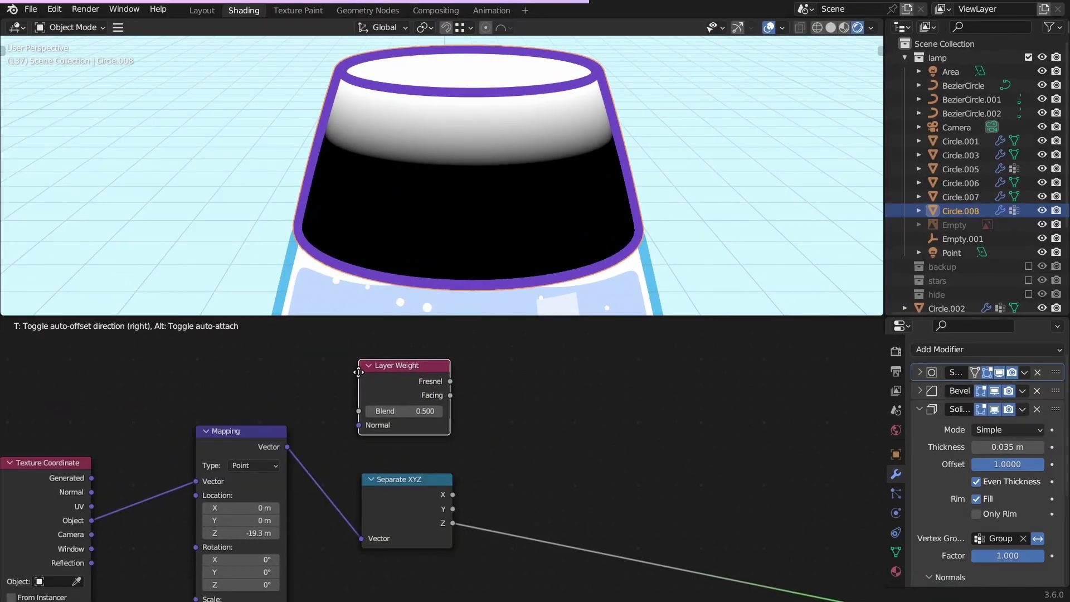
click(537, 455)
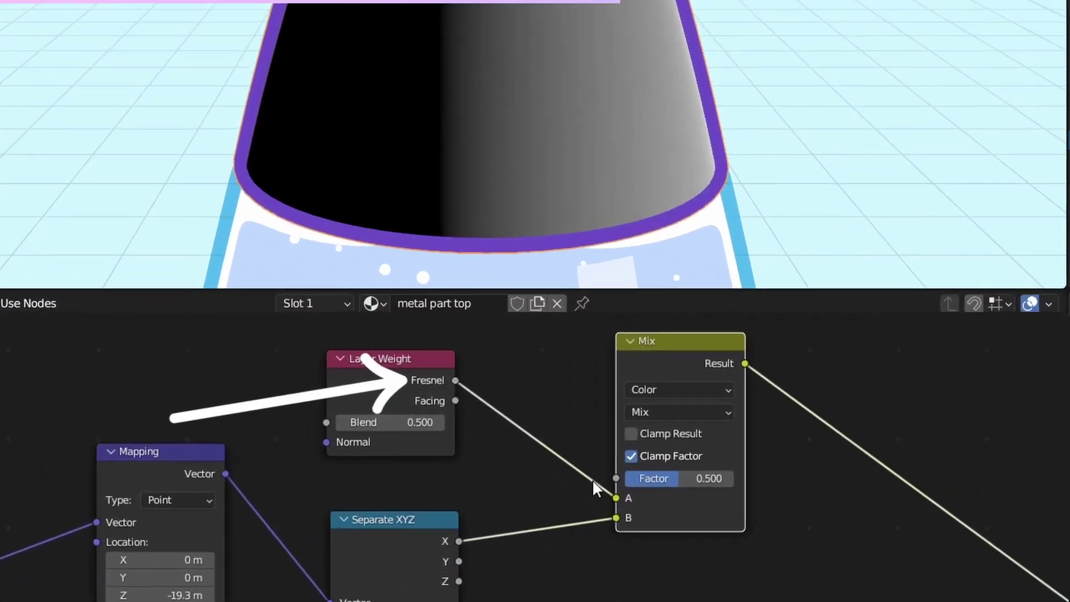
drag(453, 523, 564, 479)
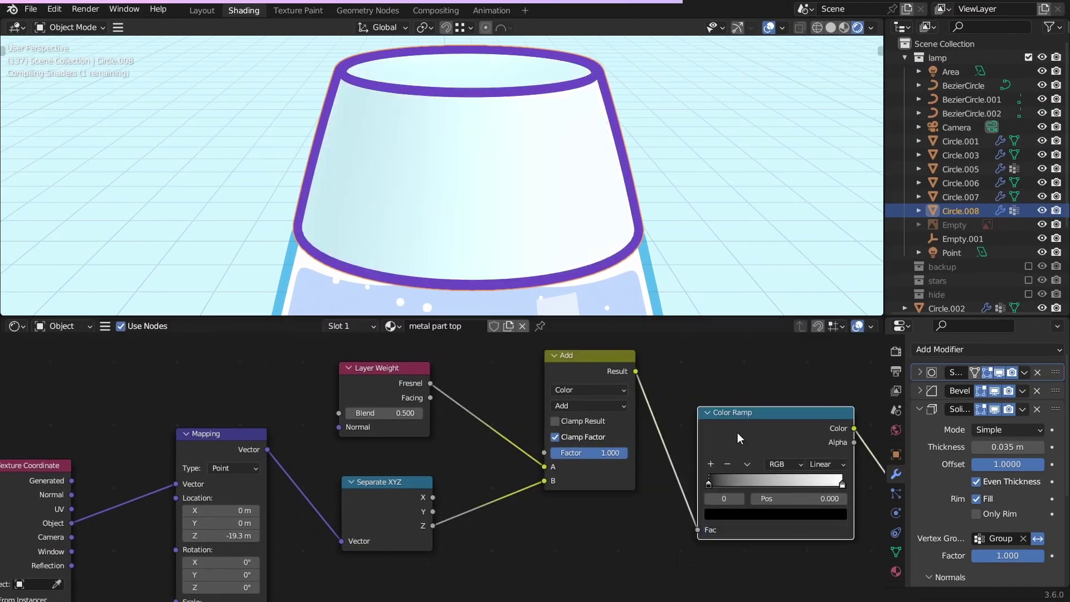
Set the Color Ramps to Constant interpolation and flip one ramp to invert the mask.
click(827, 465)
click(827, 534)
middle_drag(221, 529, 48, 491)
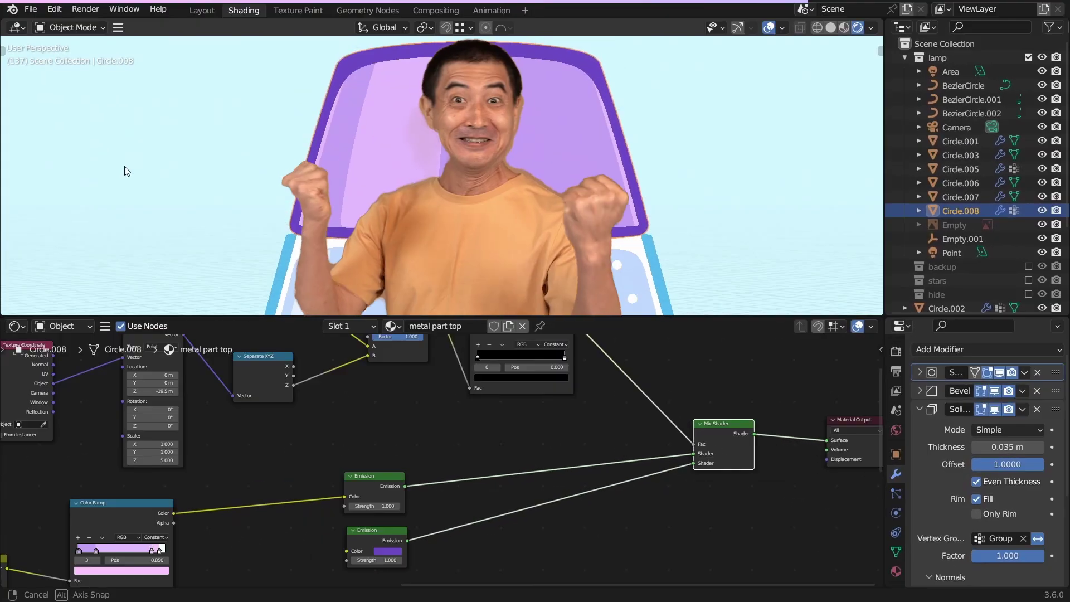
scroll(485, 461, down, 4)
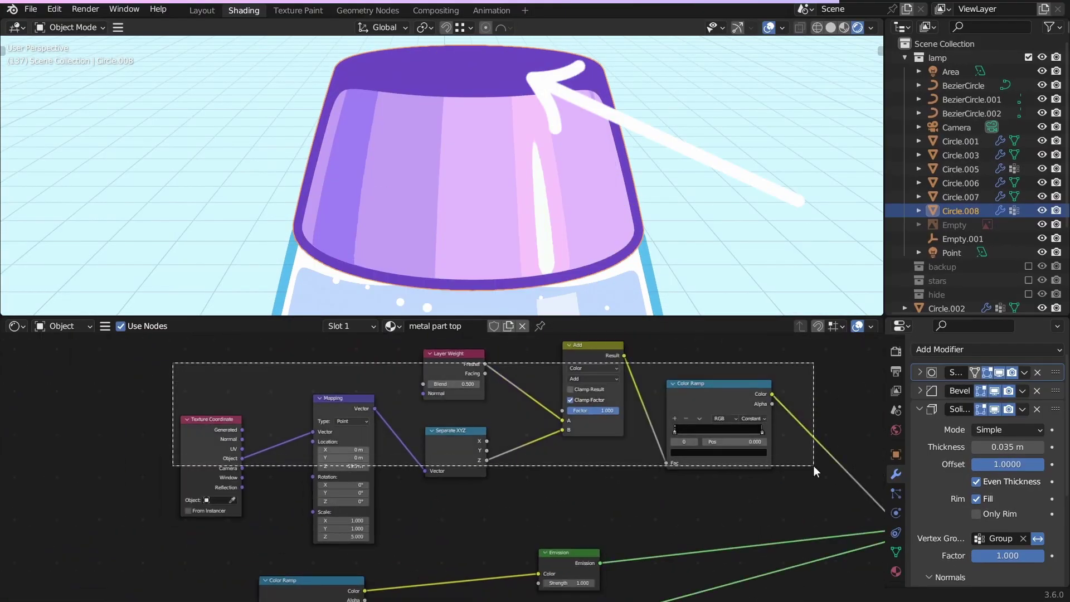
scroll(415, 434, up, 5)
scroll(578, 552, up, 3)
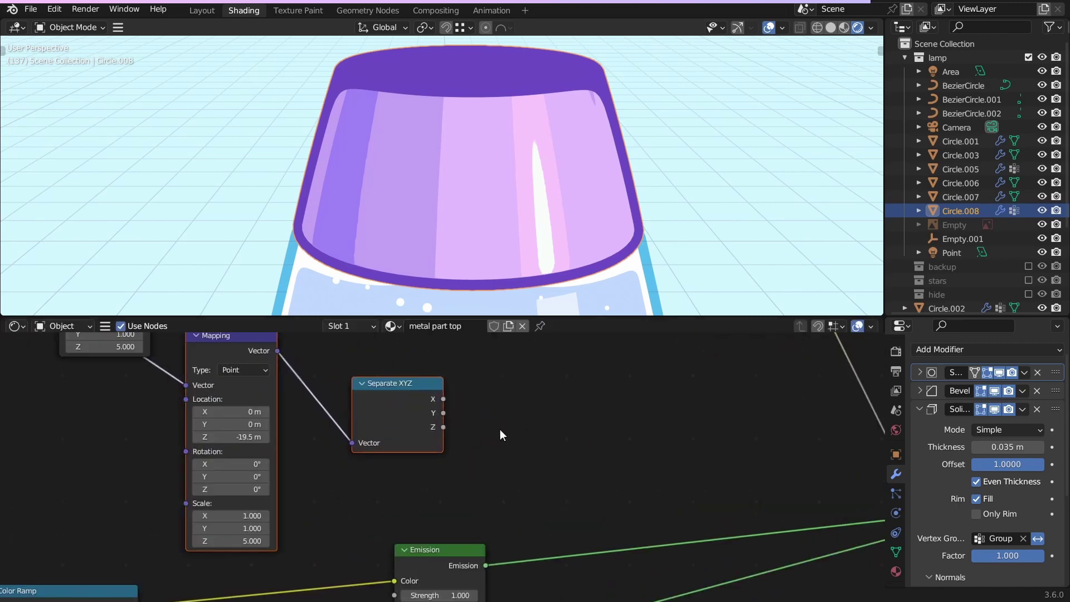
click(517, 449)
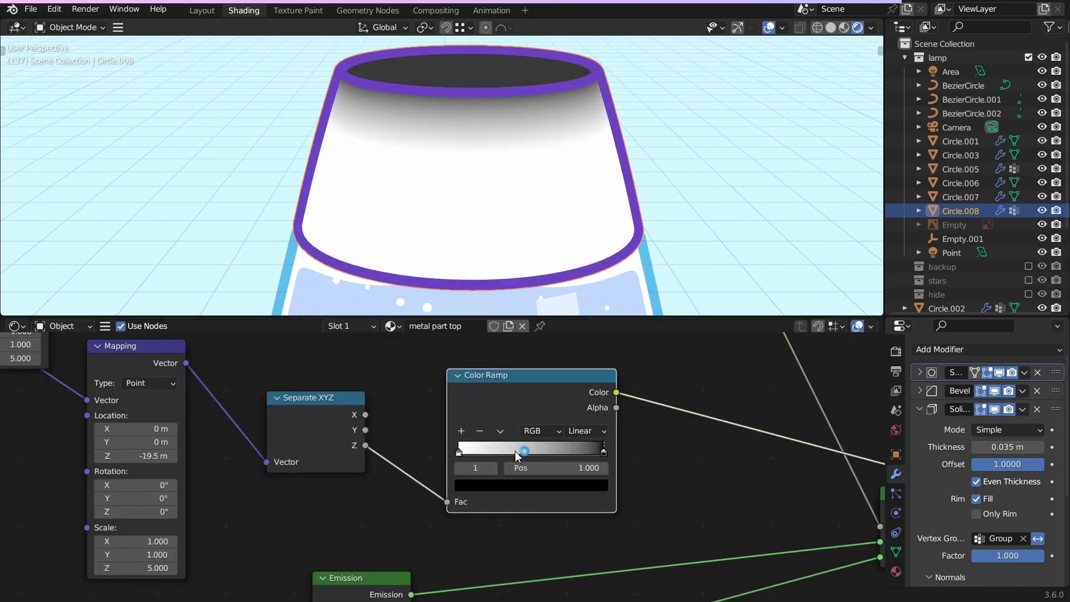
click(599, 505)
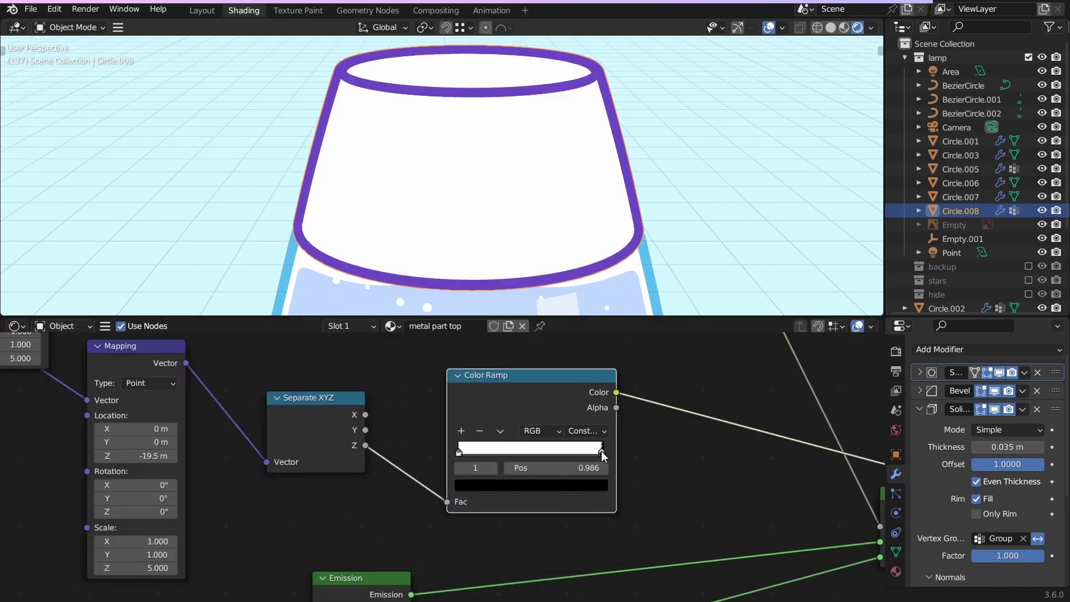
scroll(596, 453, down, 3)
Insert a Mix node set to Multiply before the Mix Shader's Fac input.
middle_drag(574, 390, 338, 498)
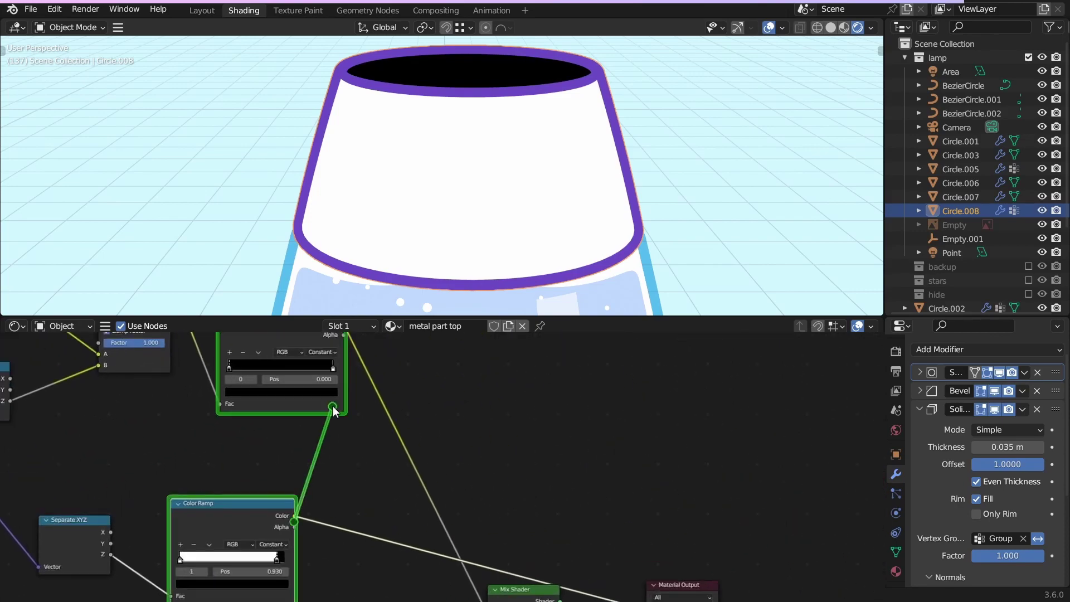
key(shift+a)
click(441, 390)
scroll(441, 391, up, 2)
click(431, 426)
click(430, 376)
scroll(482, 525, down, 2)
key(g)
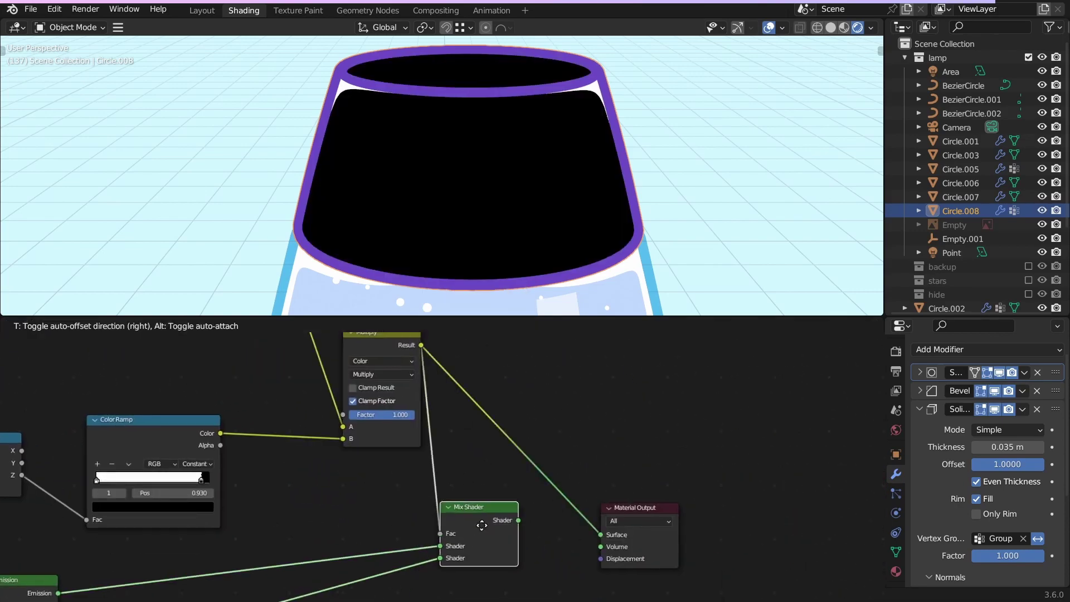
click(482, 525)
scroll(535, 458, down, 2)
middle_drag(533, 209, 437, 215)
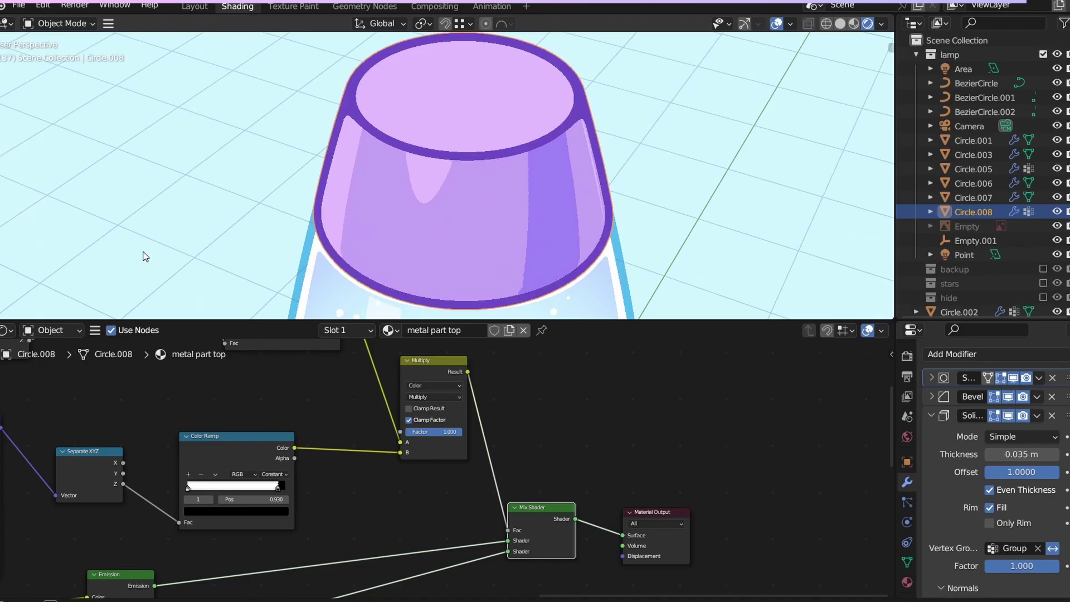
middle_drag(144, 256, 575, 222)
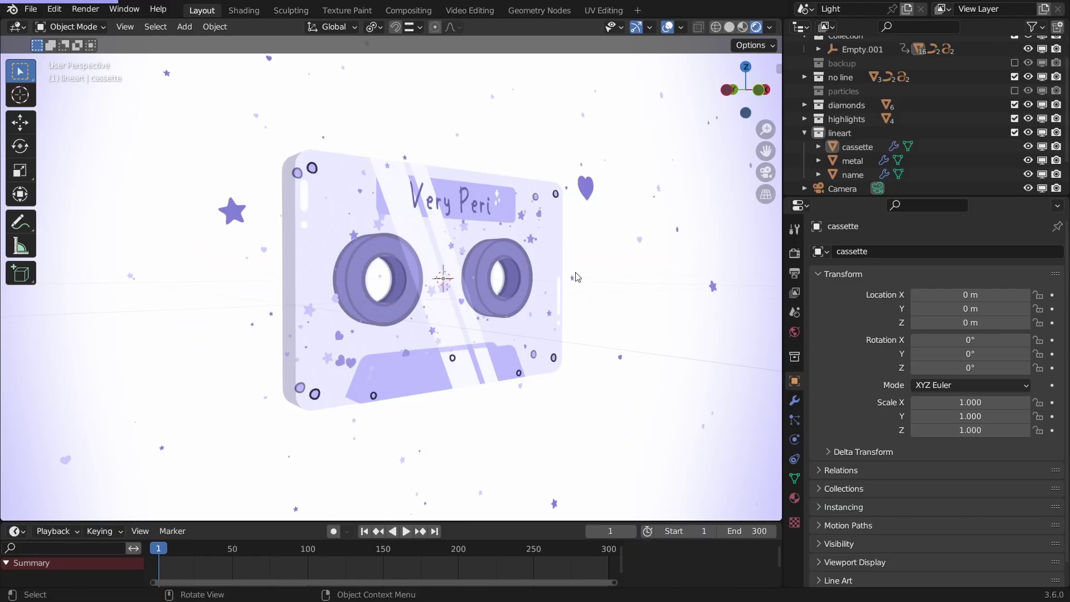
Add an Object Line Art grease pencil for the cassette.
key(shift+a)
mouse_move(554, 262)
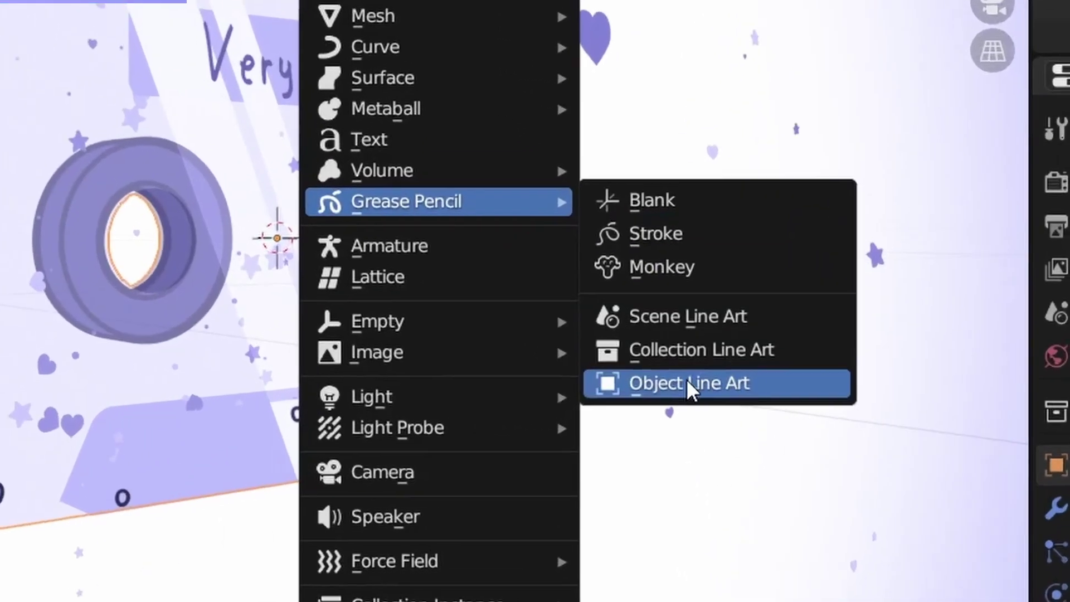
click(691, 384)
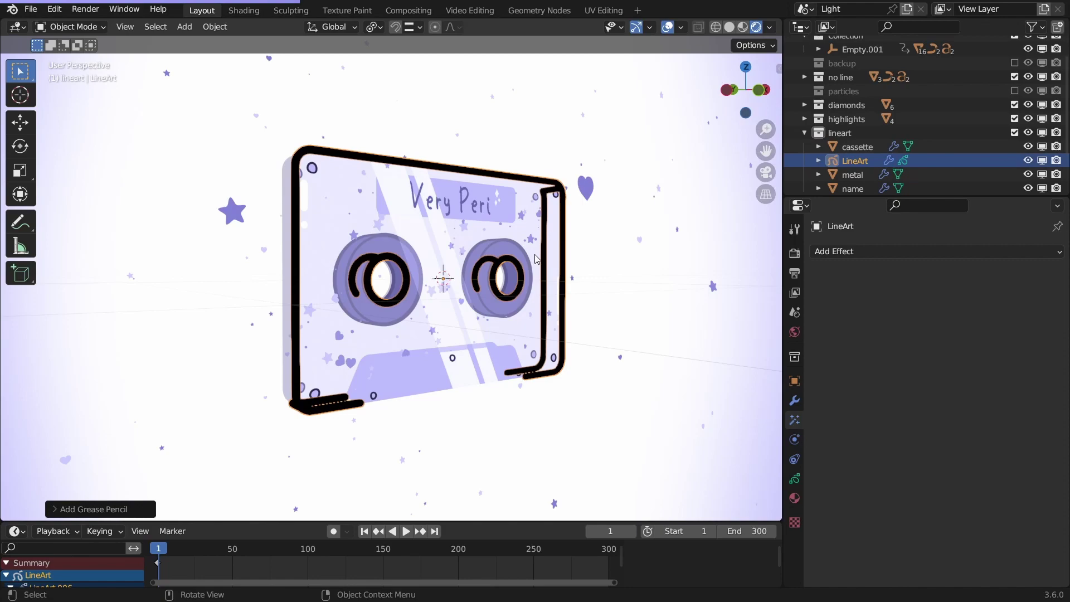
Look through the scene camera and enable Camera to View.
key(KP_0)
key(n)
click(664, 236)
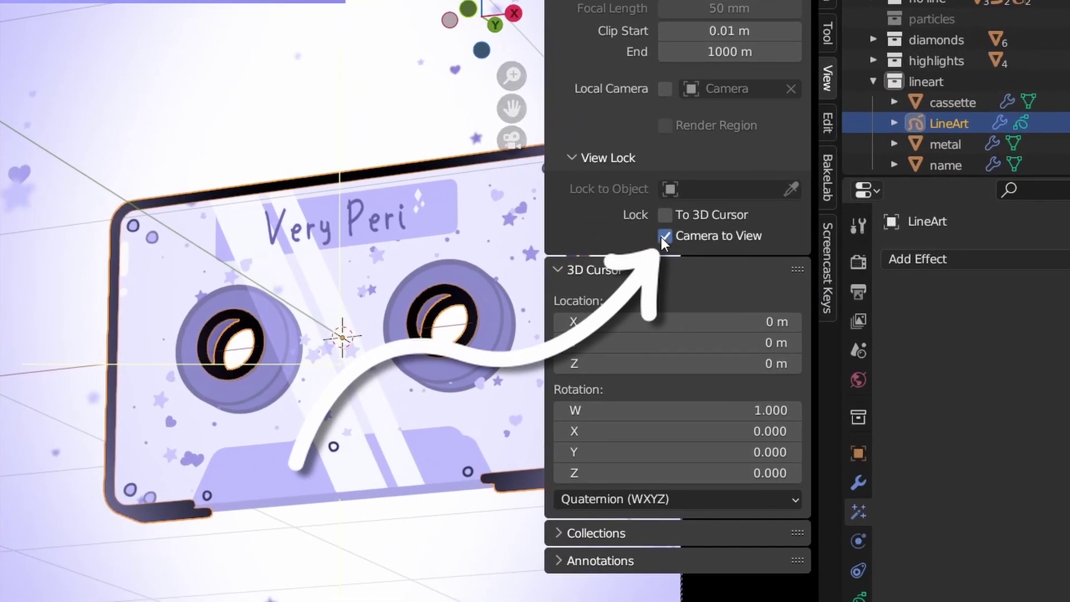
key(n)
middle_drag(479, 262, 508, 245)
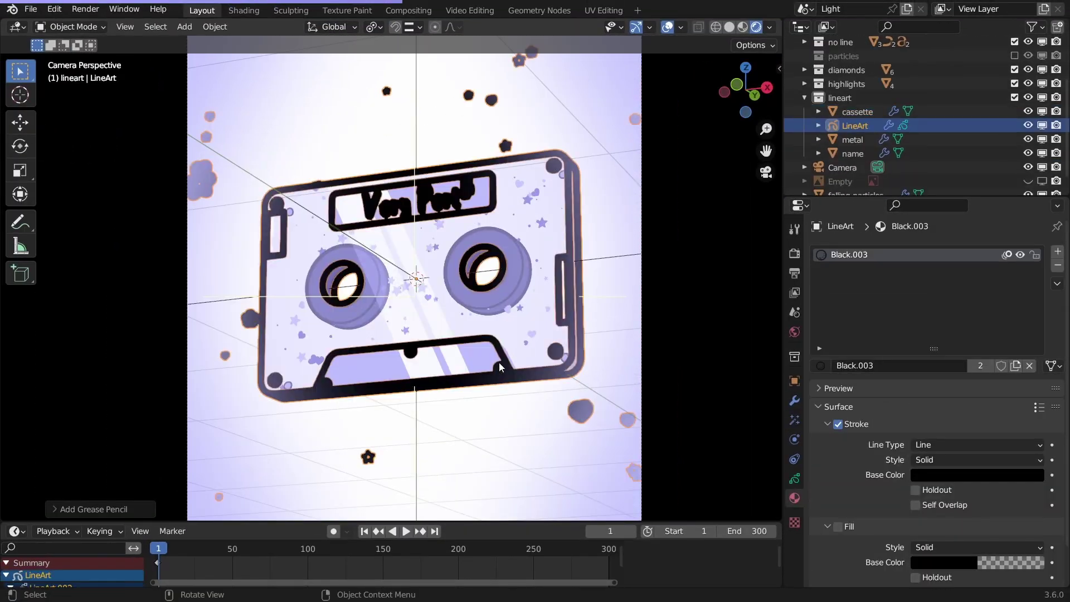
Add a cube mesh and move it up above the cassette.
key(shift+a)
mouse_move(461, 214)
click(526, 225)
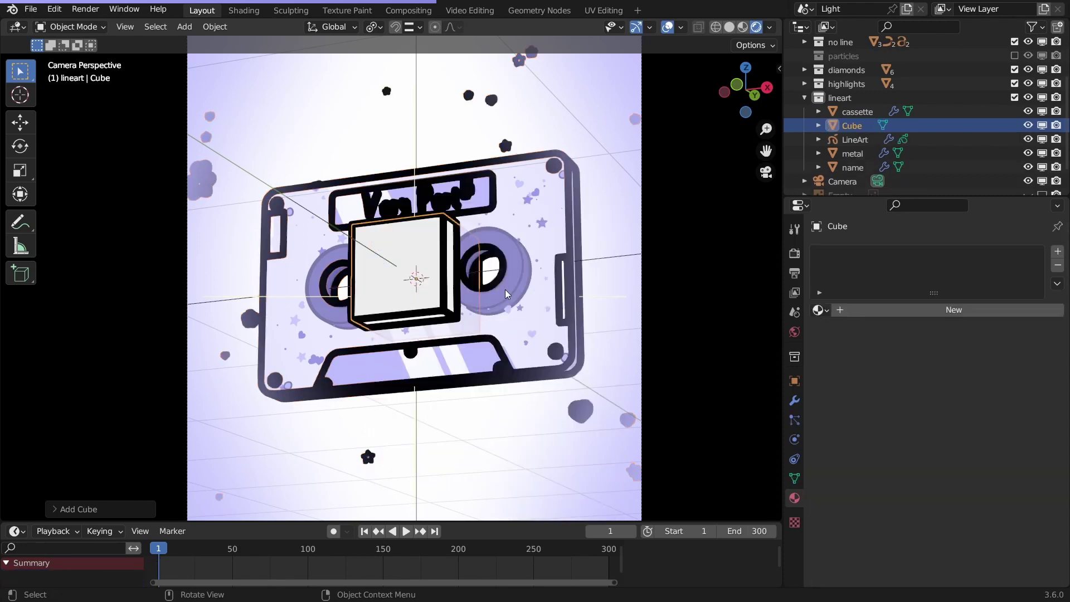
key(g)
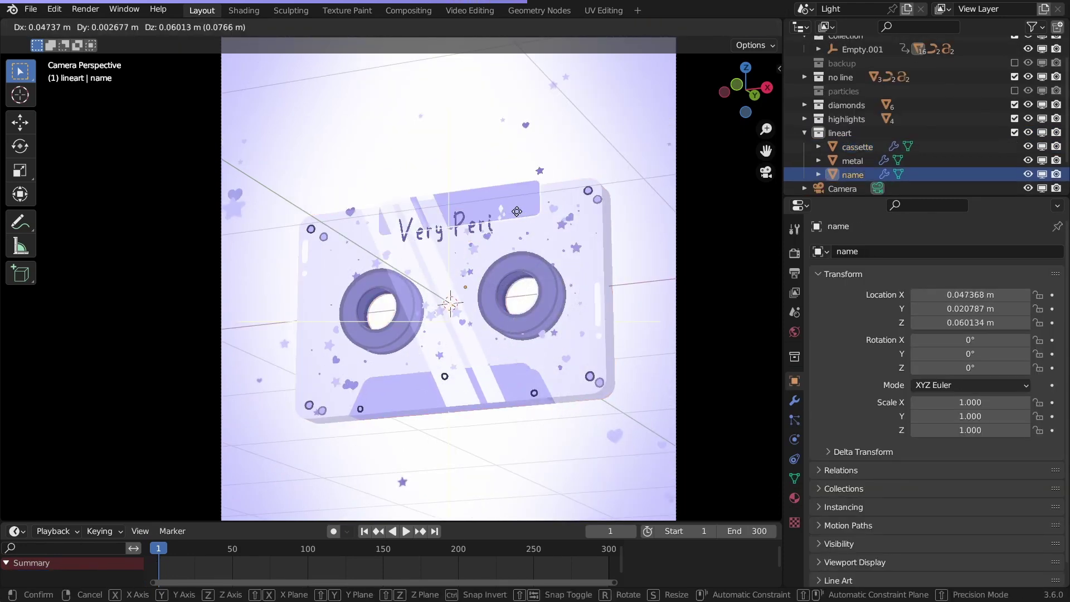
Select the cassette and add Collection Line Art for its whole collection.
click(855, 147)
key(shift+a)
mouse_move(604, 219)
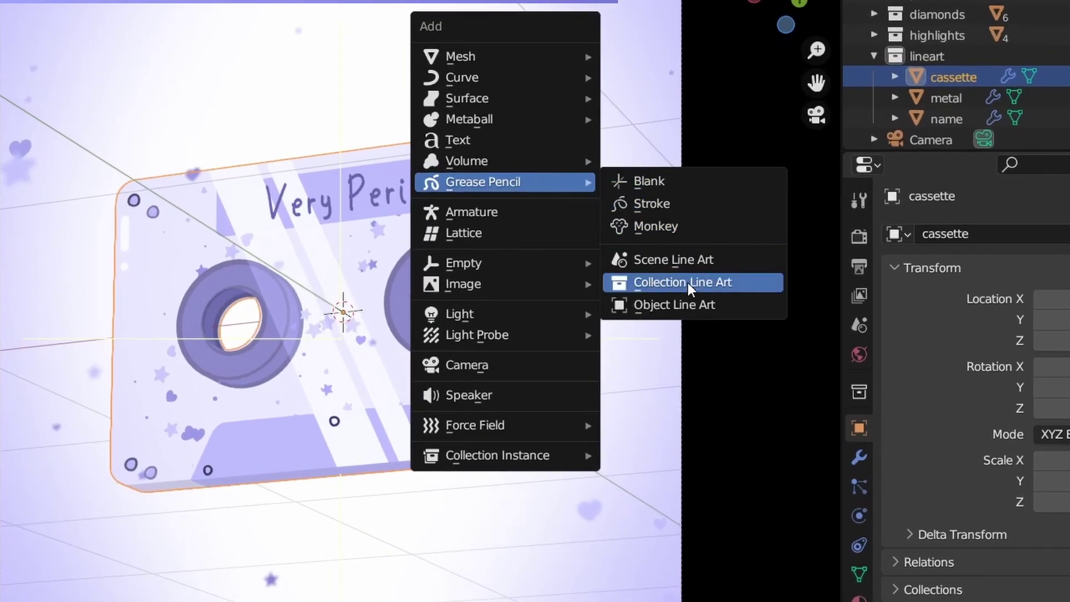
click(688, 283)
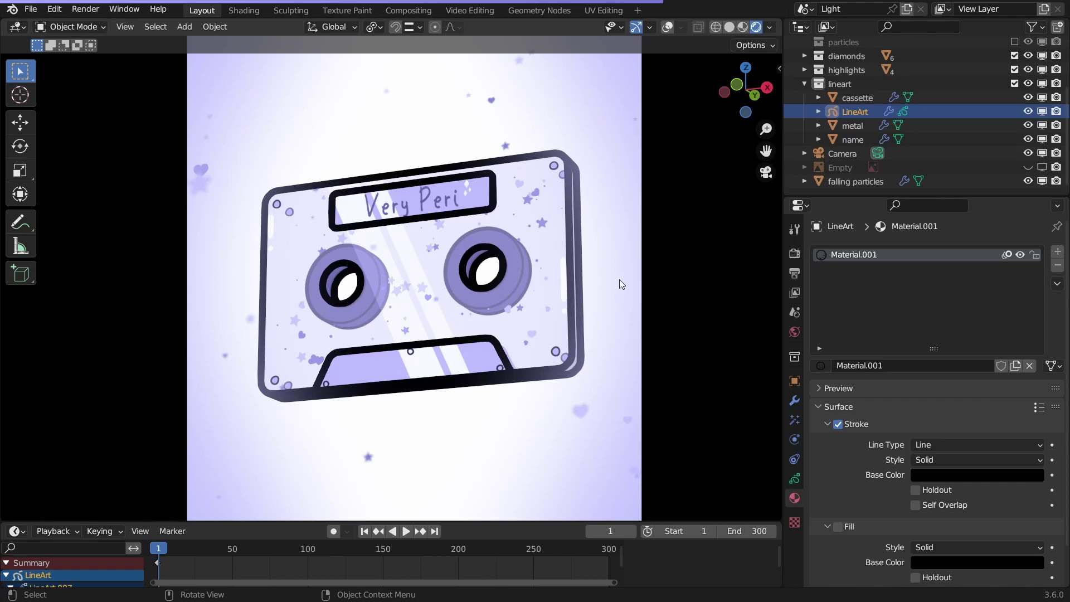
Set the Line Art modifier's Line Thickness to 6 and its edge types to Contour.
click(794, 400)
scroll(854, 306, down, 2)
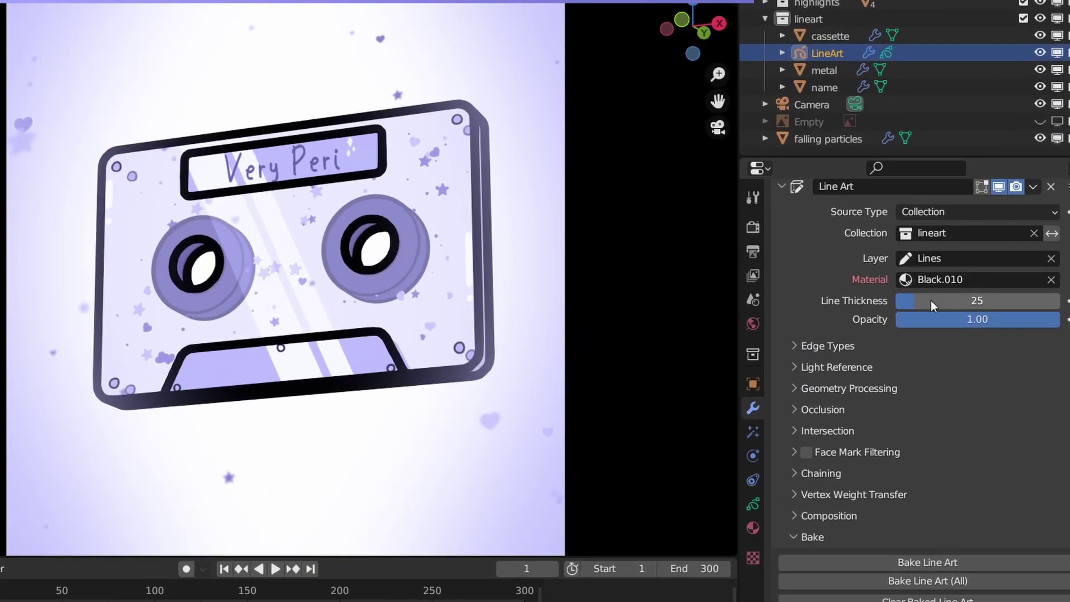
drag(928, 313, 917, 313)
text(6)
key(Return)
click(803, 345)
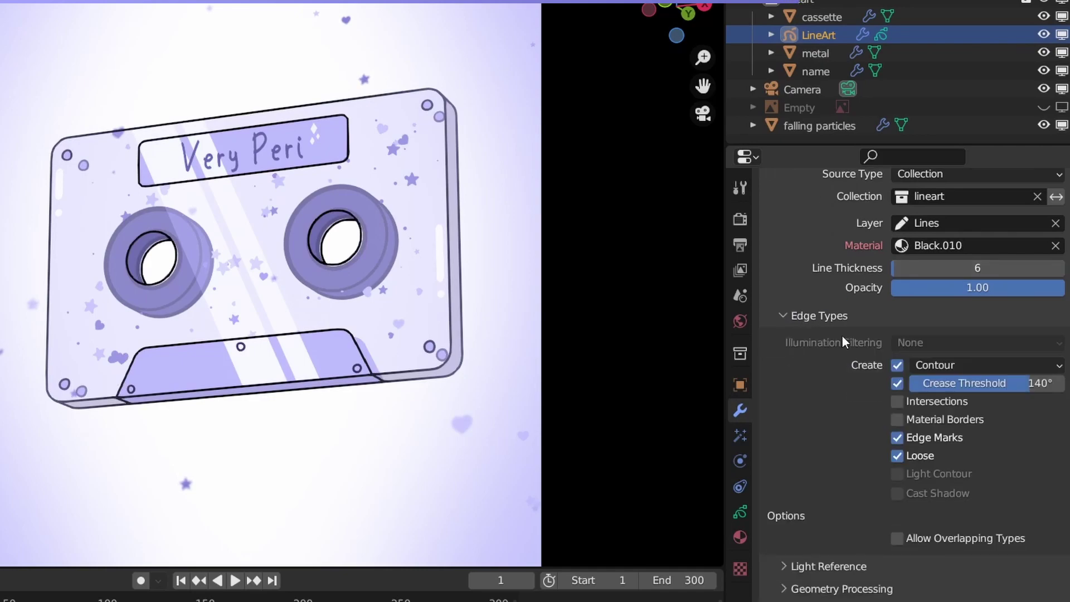
scroll(842, 335, down, 3)
click(973, 307)
click(954, 309)
Open the line art material's stroke base colour picker.
click(944, 328)
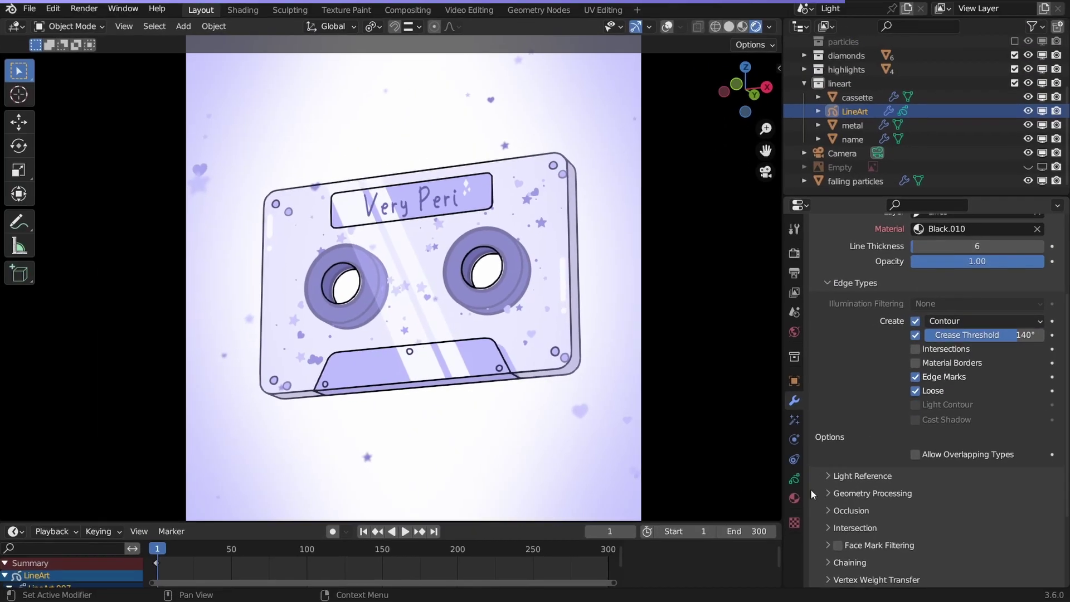
click(740, 537)
click(977, 434)
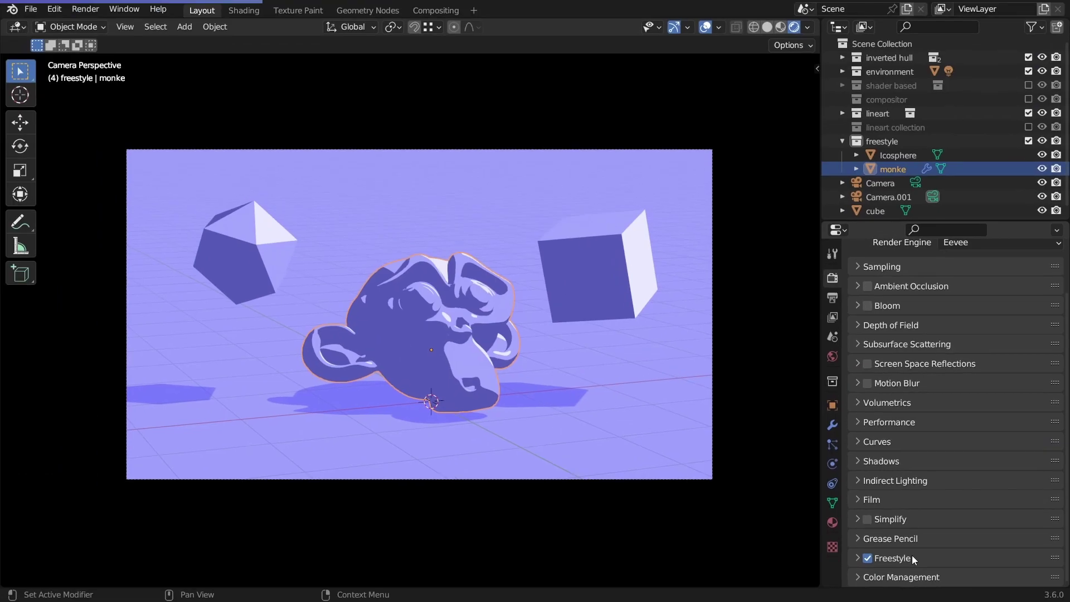
Render a Freestyle preview with F12 and adjust the render's Freestyle line setting.
key(F12)
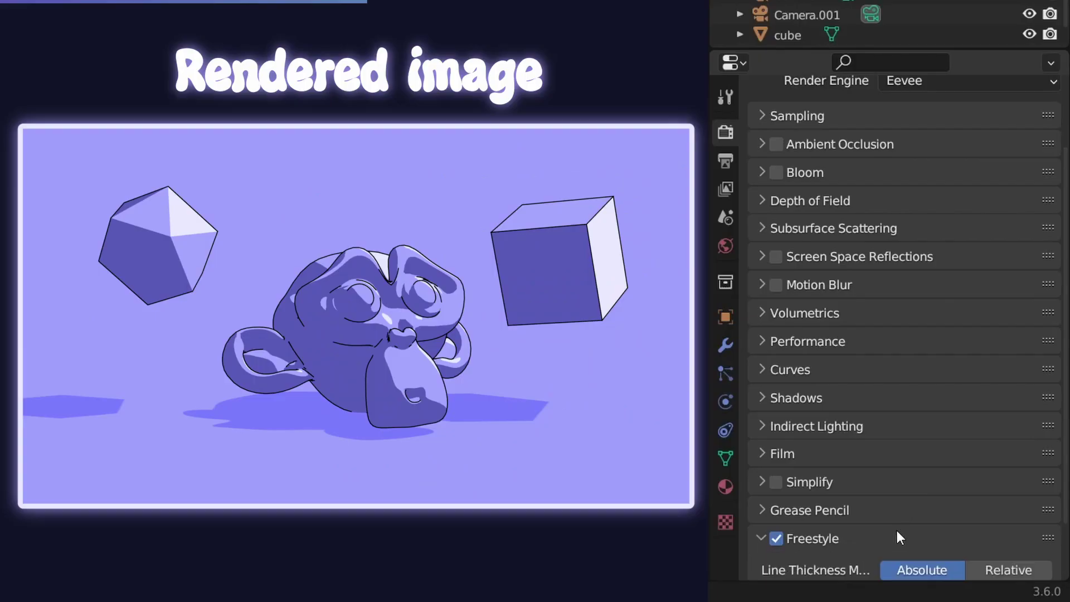
scroll(898, 537, down, 2)
drag(967, 530, 981, 530)
drag(981, 531, 995, 530)
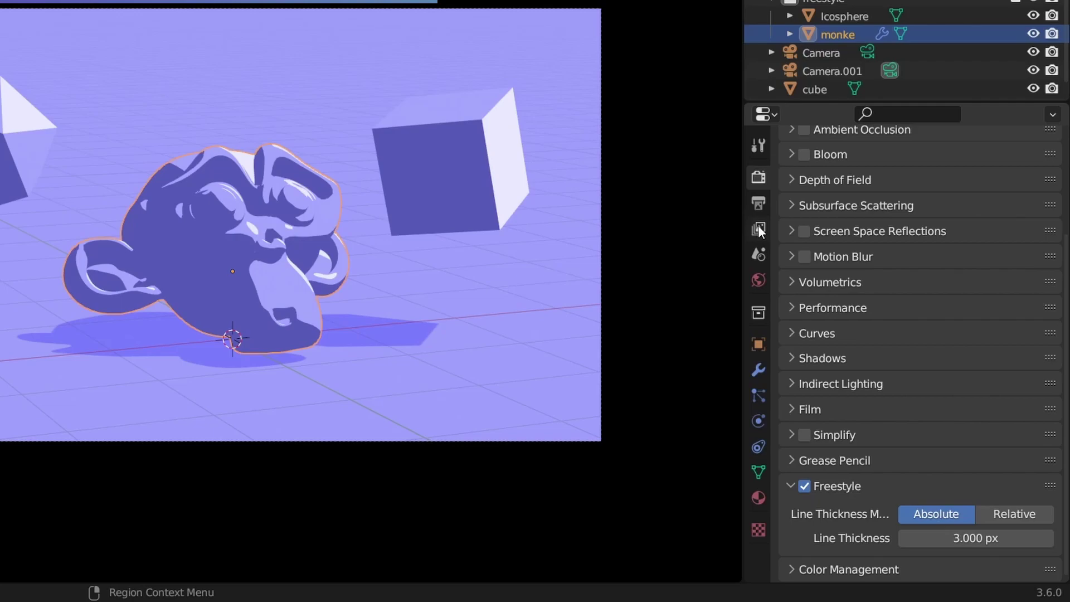
Set the view layer's Freestyle line set to the freestyle collection.
click(833, 317)
scroll(878, 385, down, 10)
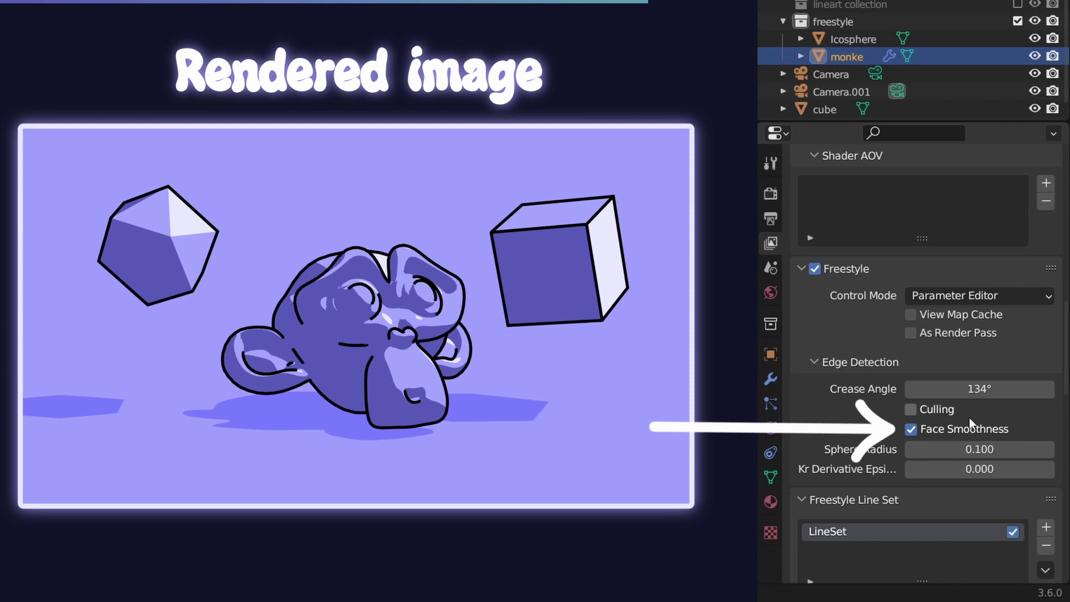
scroll(913, 334, down, 10)
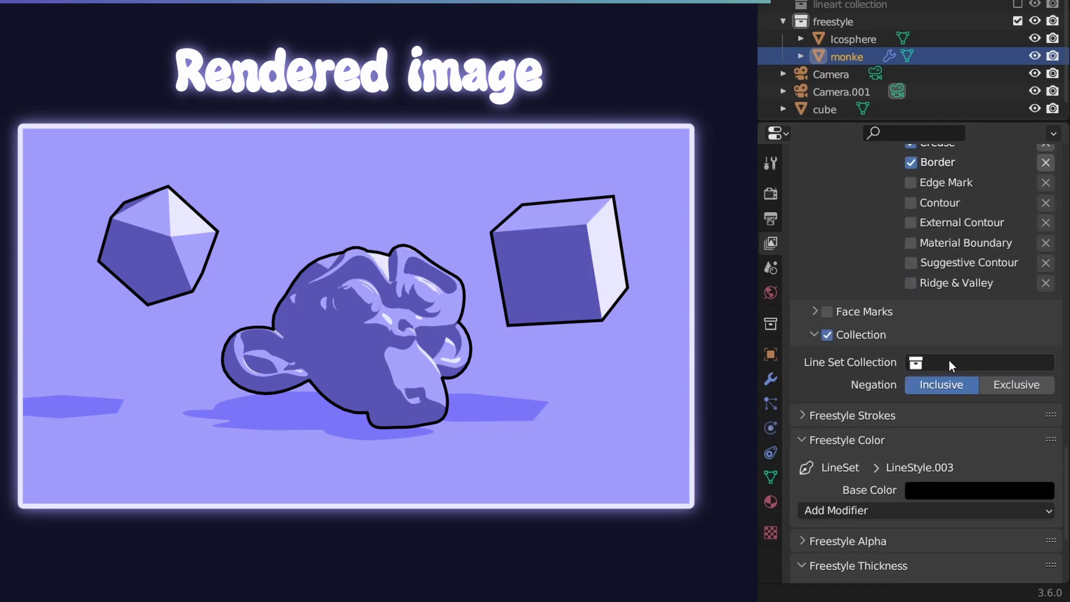
click(981, 362)
text(frees)
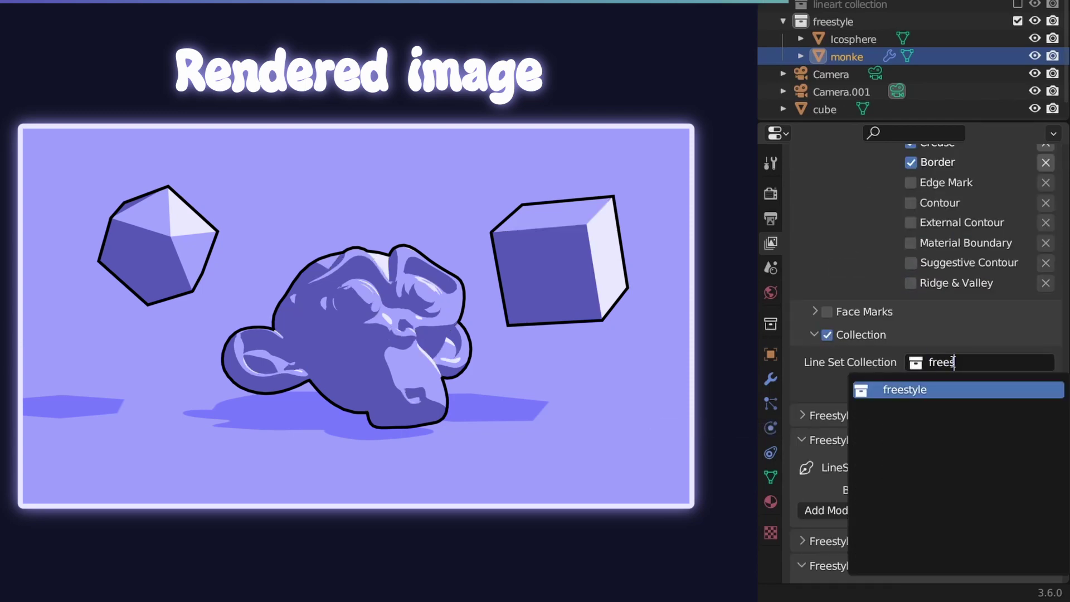
key(Return)
Give the Freestyle strokes Round caps and add an Alpha Noise modifier.
scroll(892, 418, down, 1)
click(948, 363)
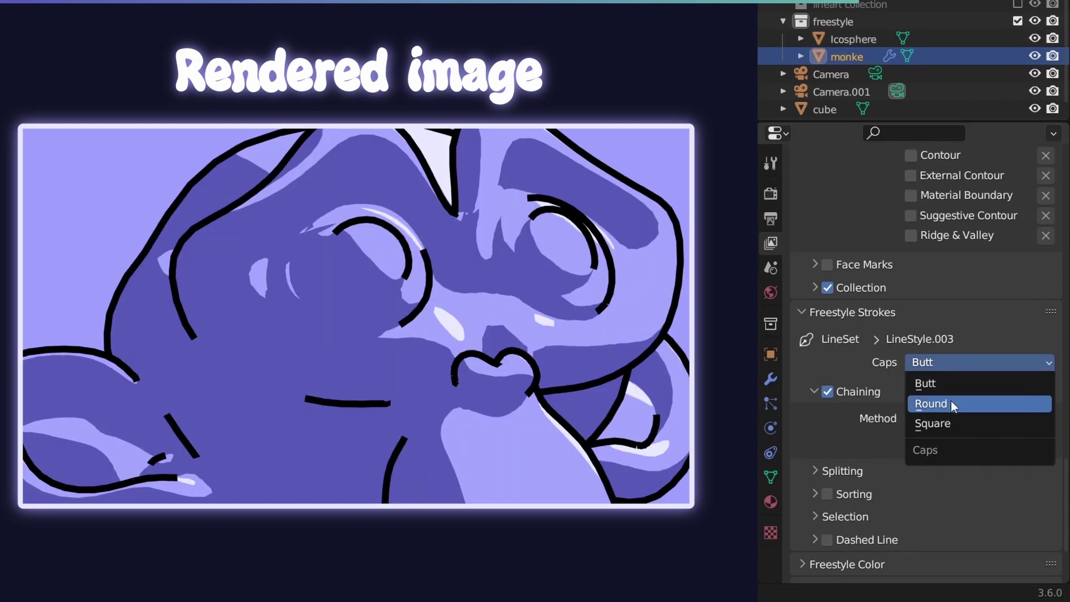
click(951, 401)
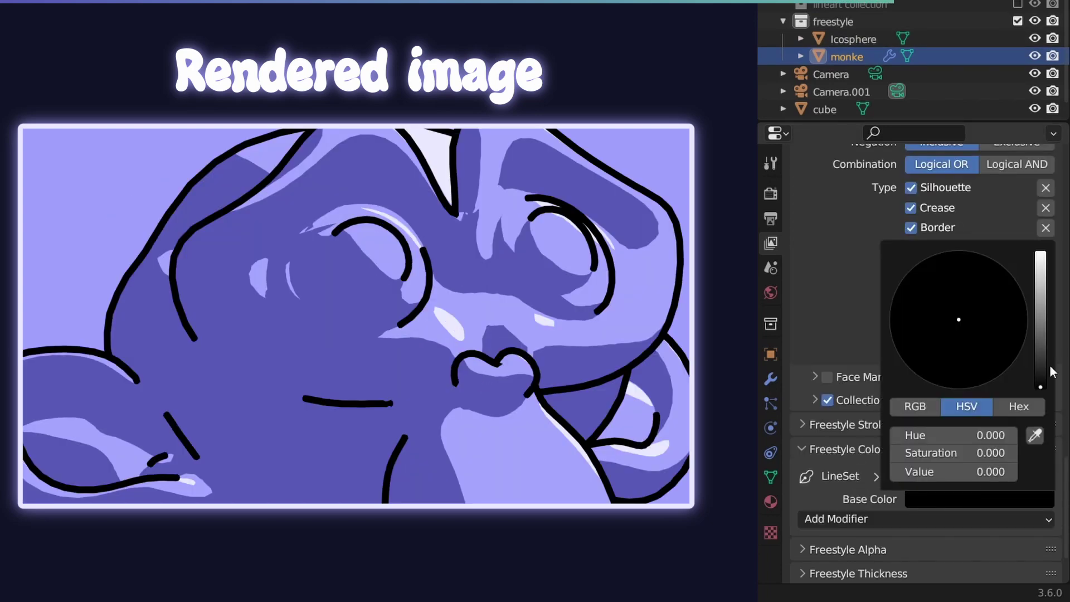
scroll(983, 310, up, 2)
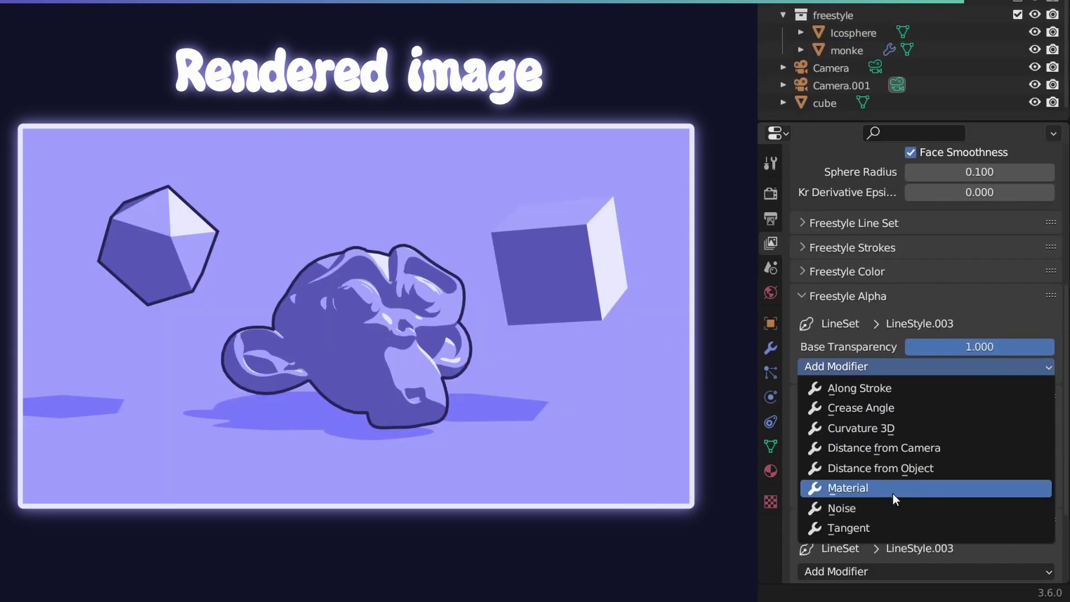
click(888, 500)
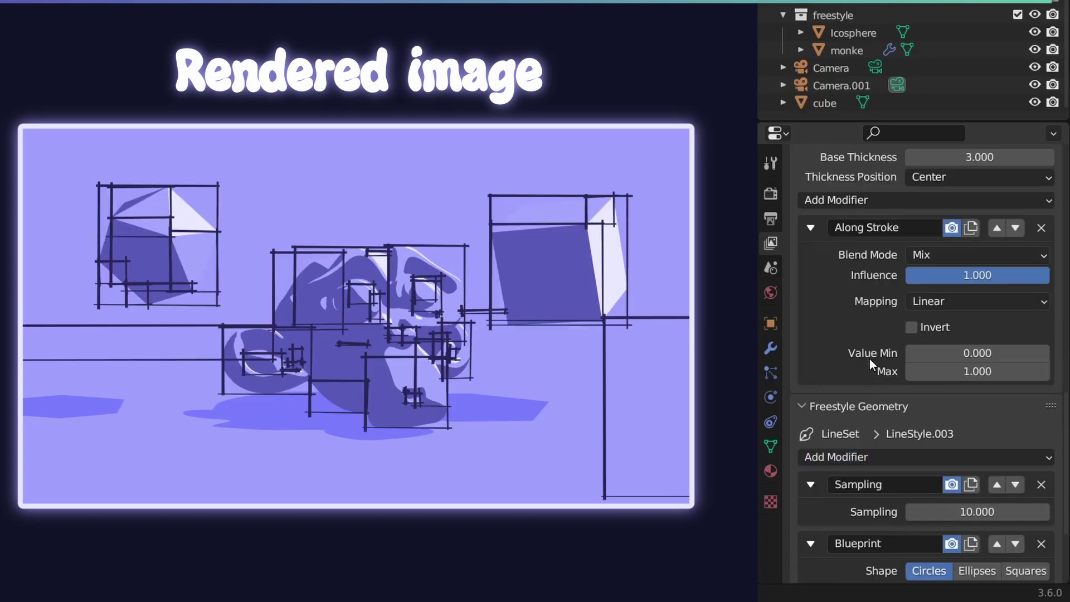
scroll(870, 359, down, 4)
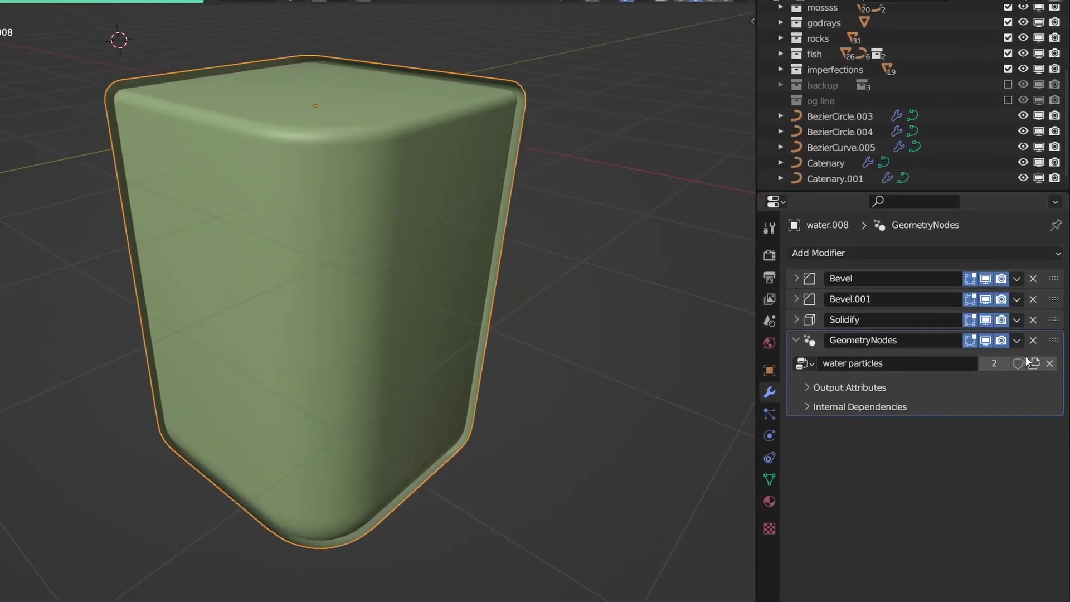
Remove the GeometryNodes modifier and delete the water box's bottom vertices in X-ray edit mode.
click(1033, 340)
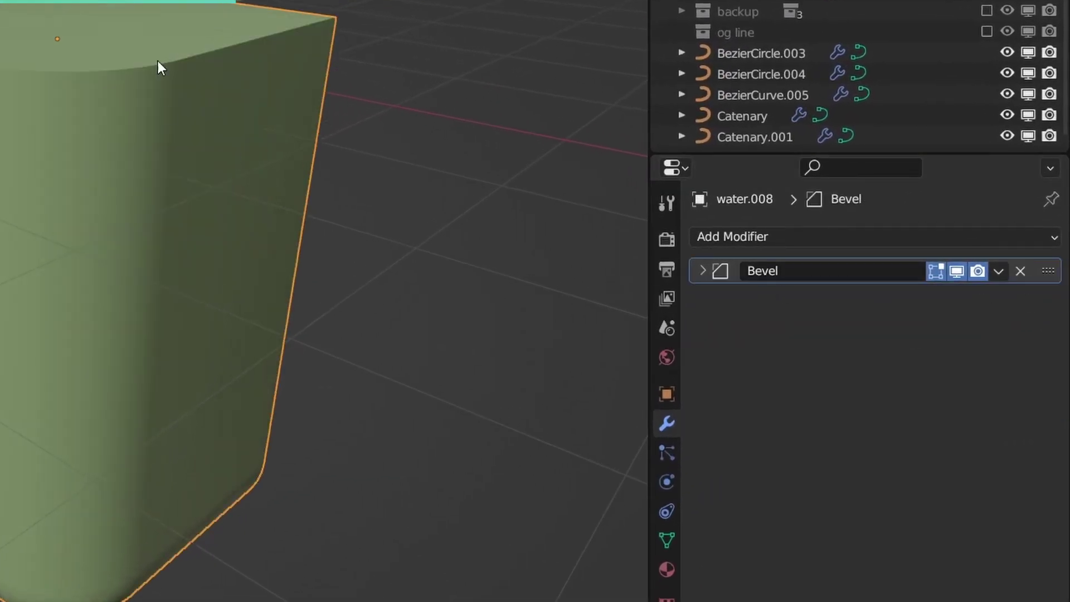
key(Tab)
key(alt+z)
key(x)
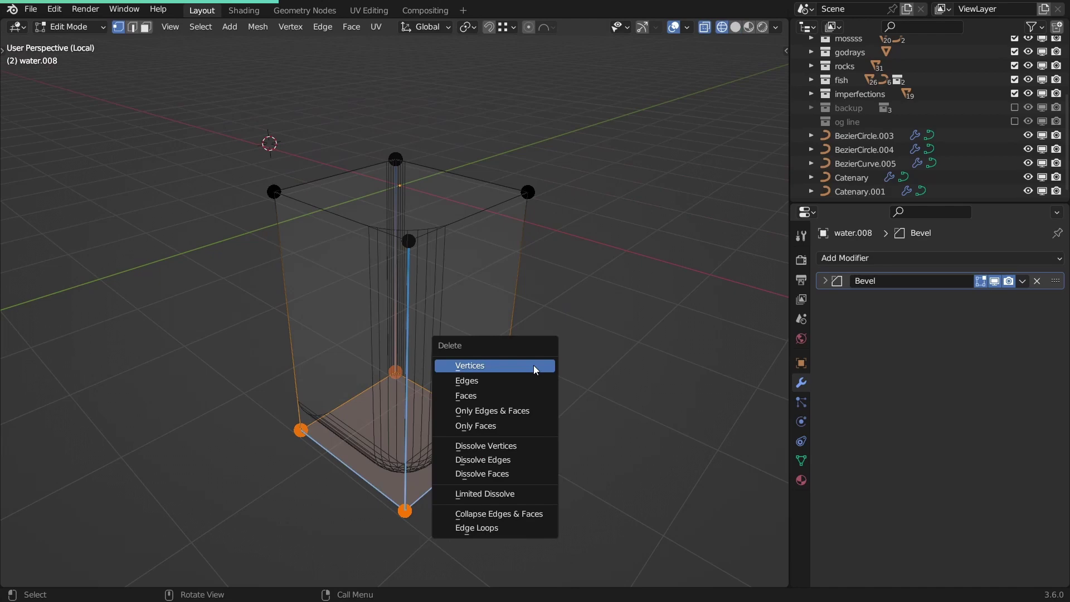
click(535, 366)
Add a Skin modifier to the remaining edge outline and start shrinking its radius.
key(x)
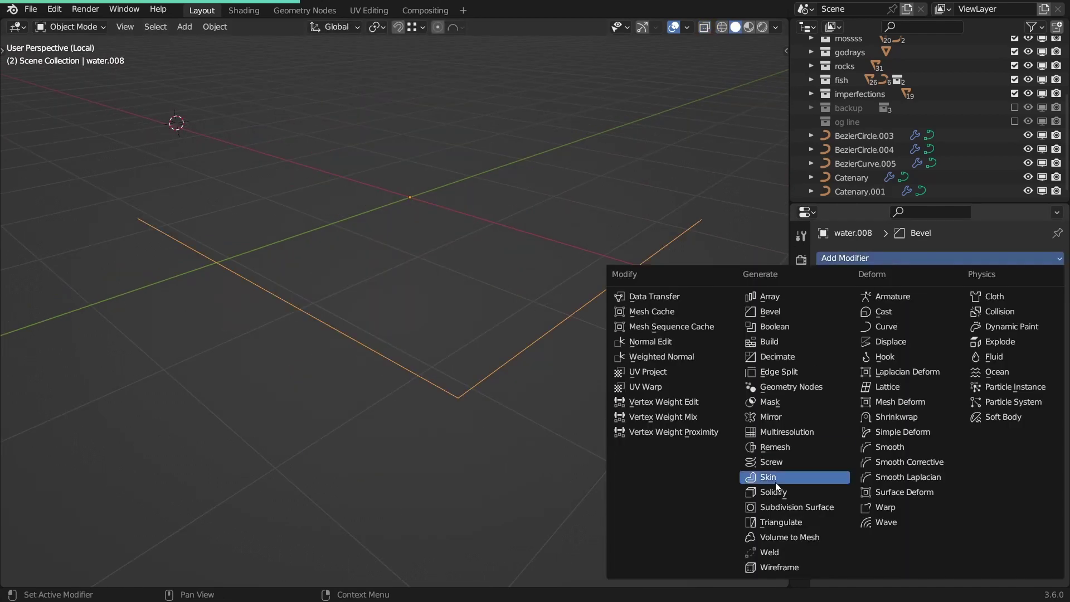
click(776, 481)
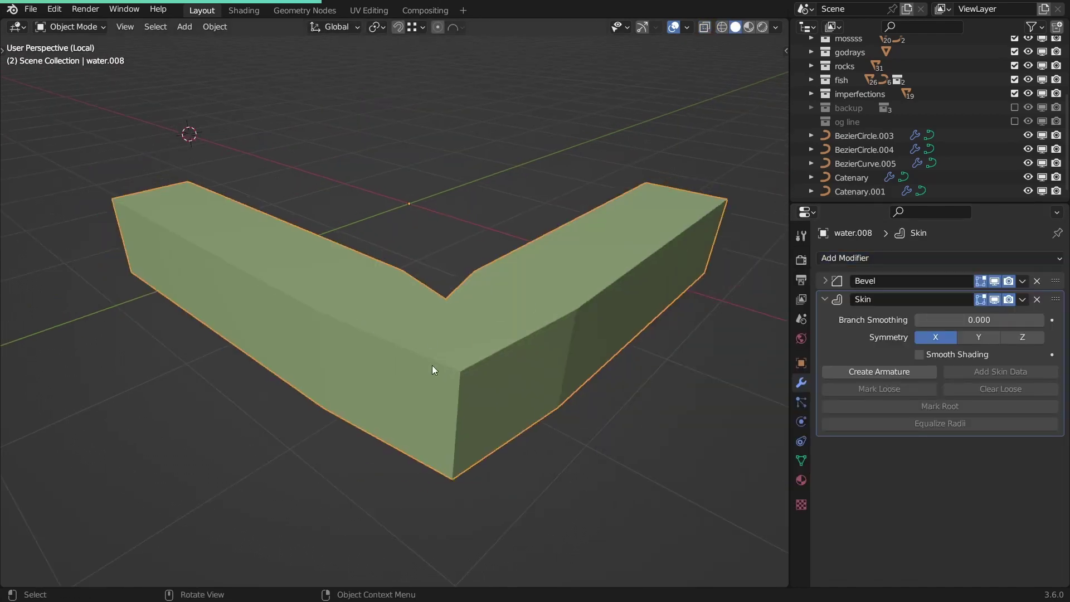
key(Tab)
key(alt+z)
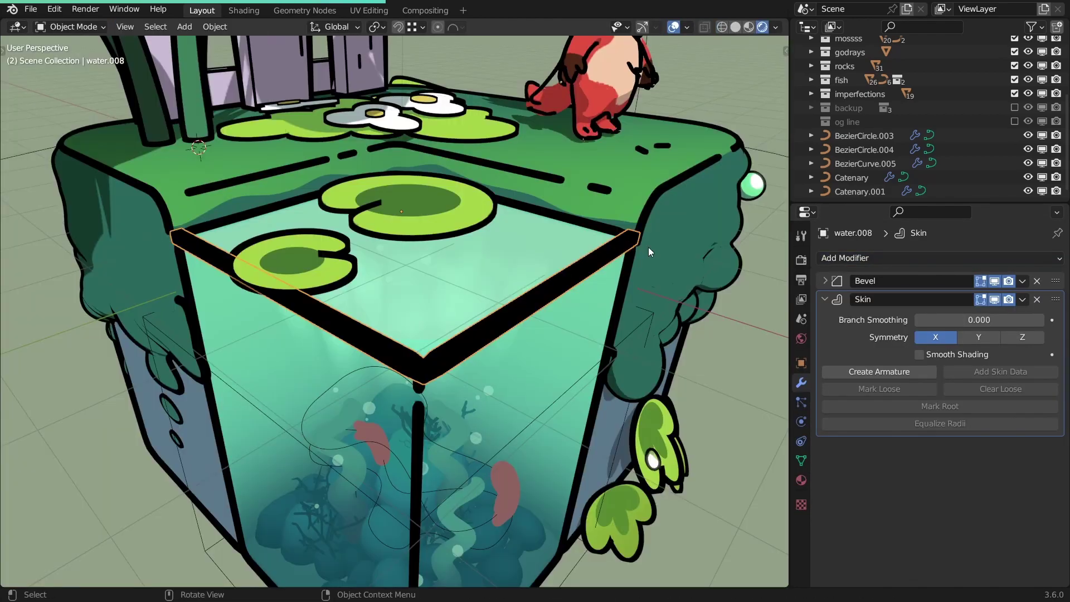
Add a Subdivision Surface modifier and set Bevel to Vertices with an Angle limit.
click(845, 258)
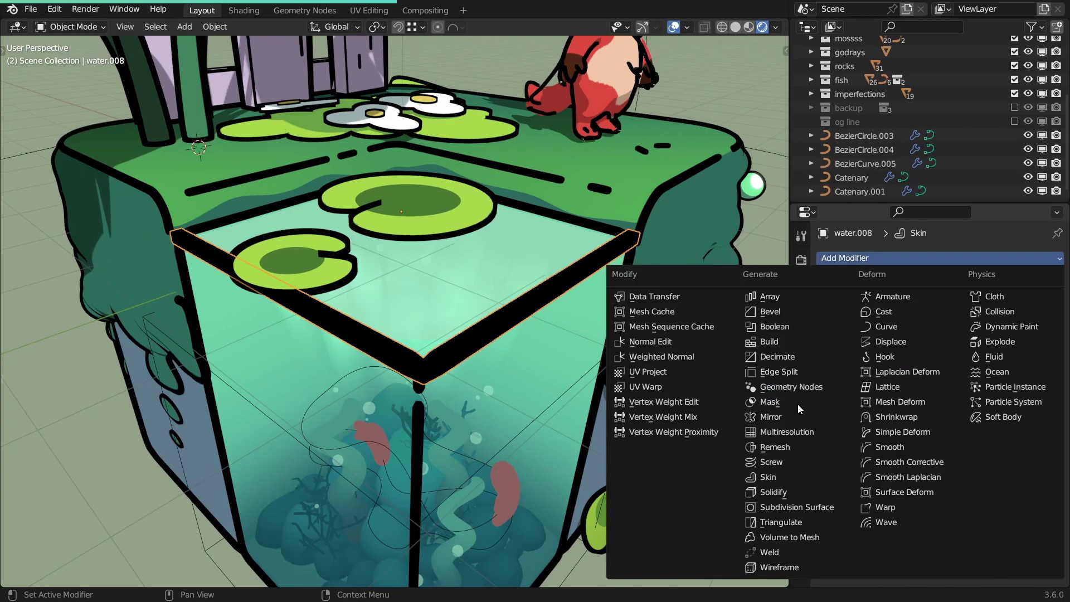
click(801, 510)
click(825, 281)
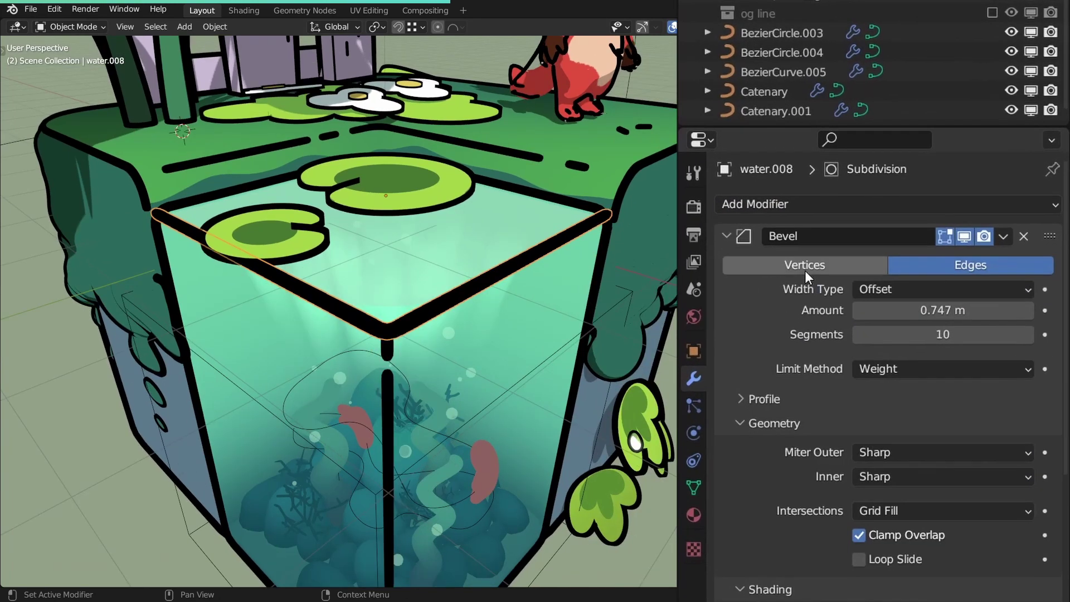
click(881, 301)
click(922, 368)
click(891, 413)
Loop-cut the outline edge and slide the new vertices into position.
middle_drag(641, 379, 815, 325)
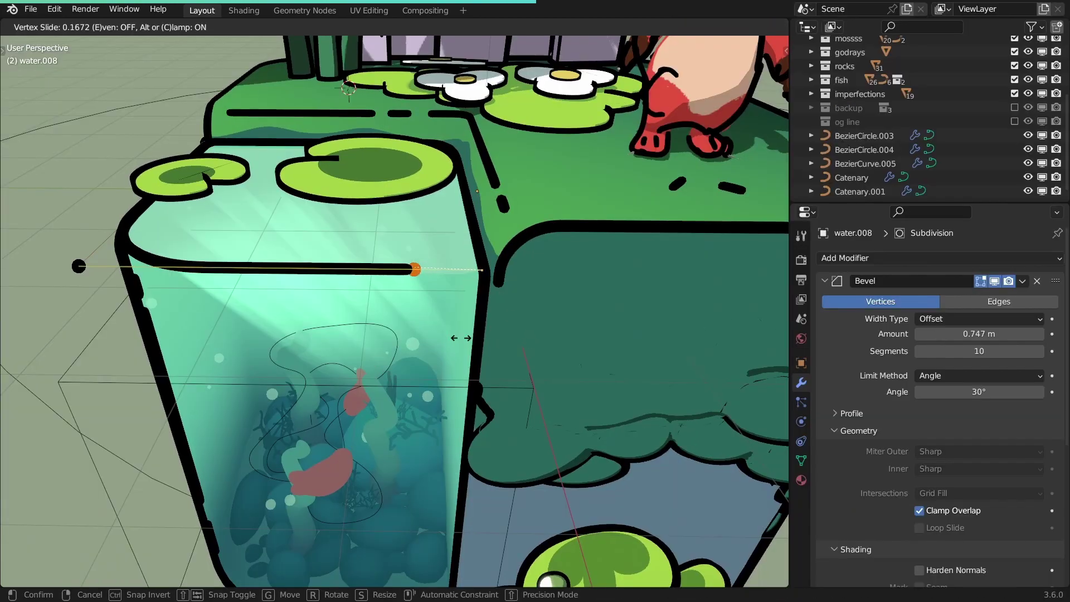
click(461, 338)
scroll(142, 303, up, 2)
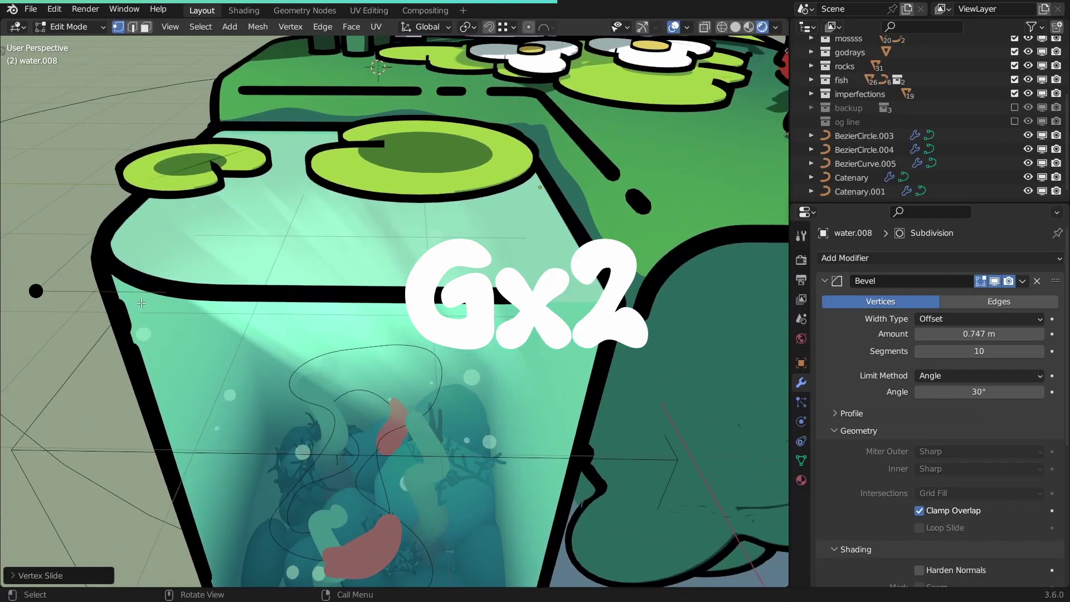
click(276, 293)
key(shift+z)
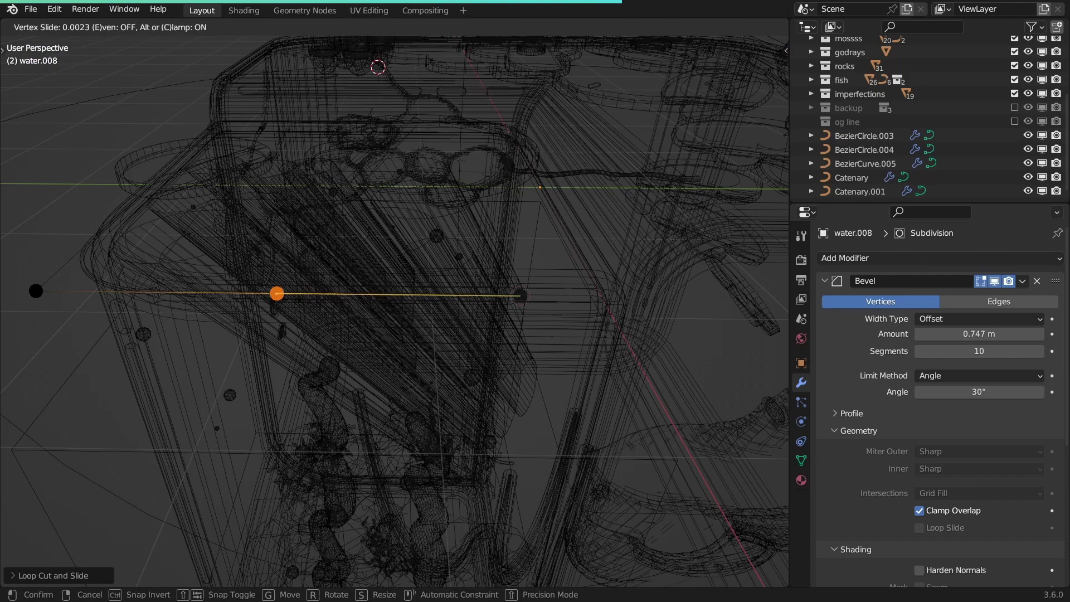
click(446, 296)
key(shift+z)
scroll(460, 320, up, 2)
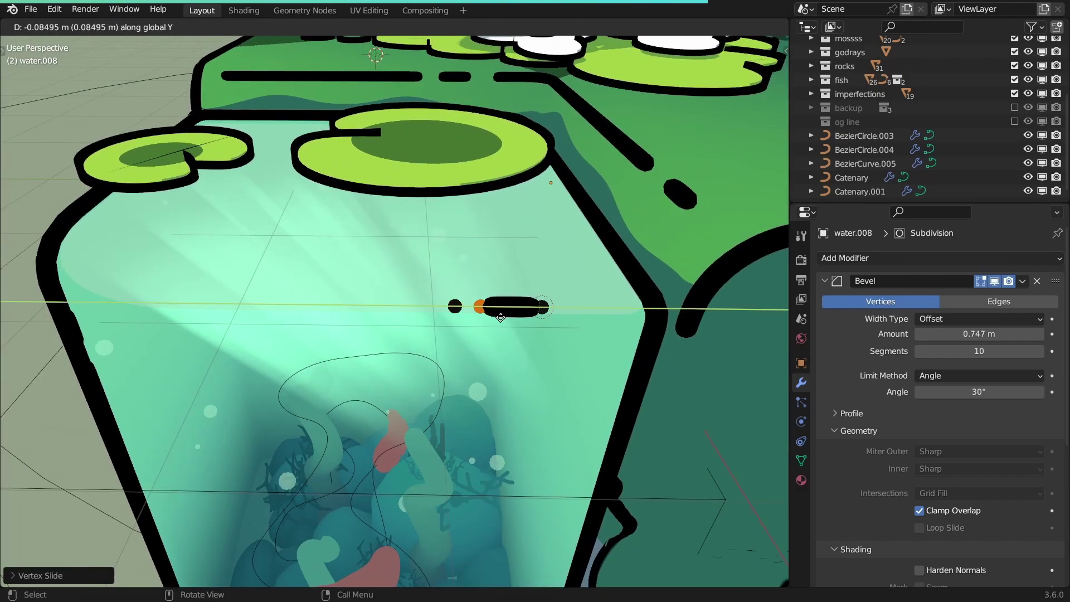
click(501, 318)
key(Tab)
middle_drag(500, 317, 418, 305)
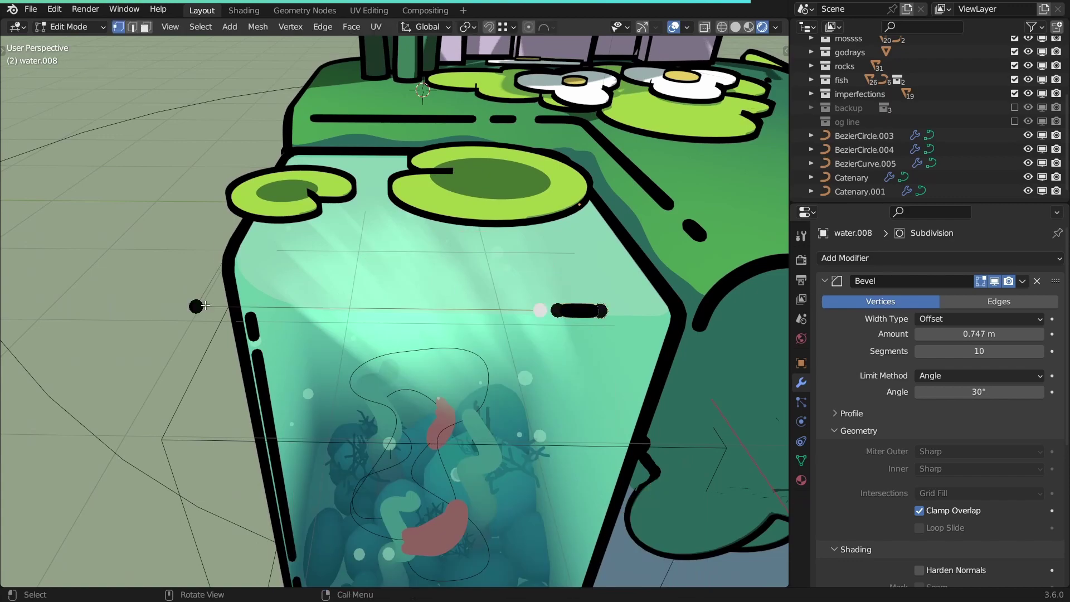
Mark the selected vertex as skin root and delete the top edge to leave a gap.
click(826, 280)
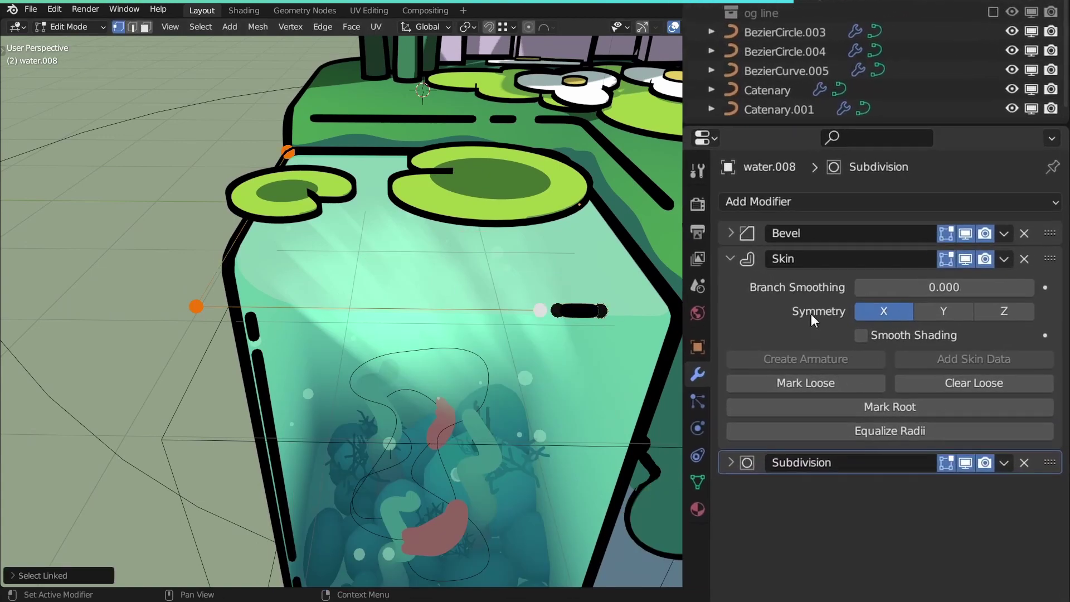
click(868, 406)
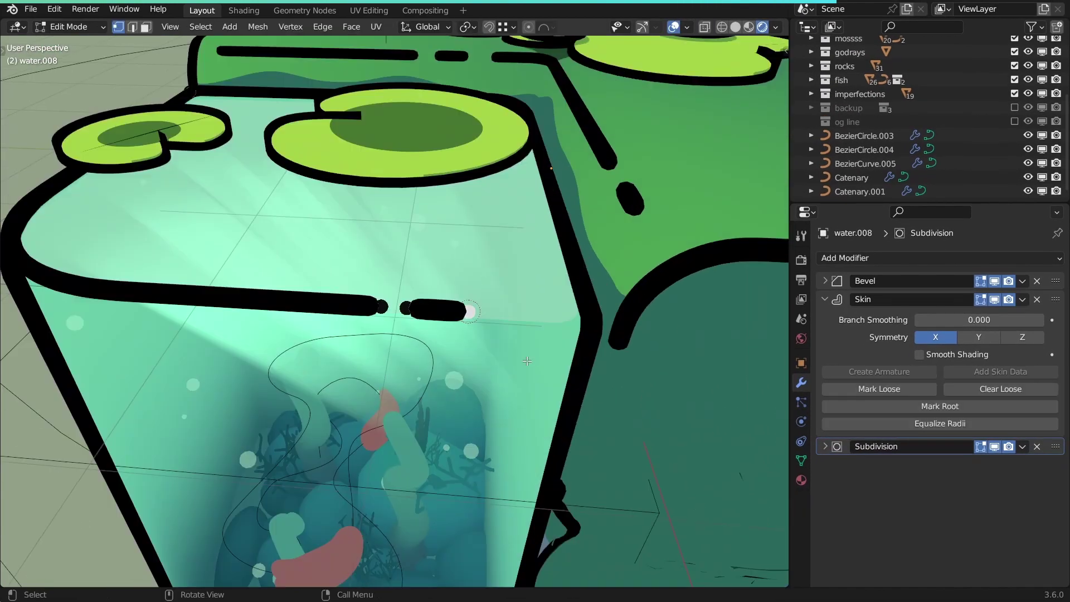
scroll(527, 361, up, 1)
key(shift+v)
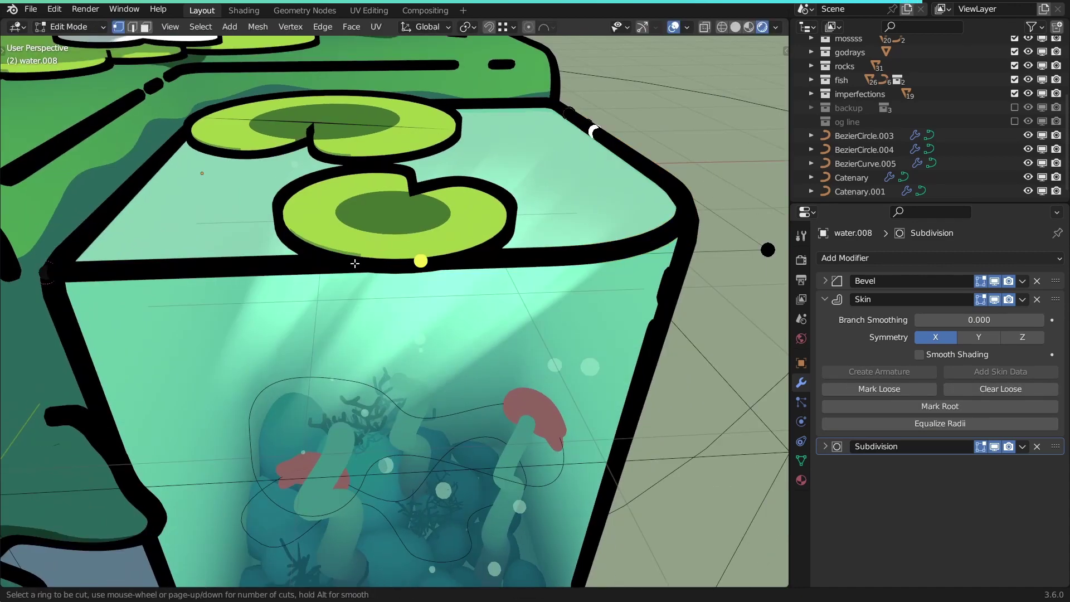
key(x)
click(402, 277)
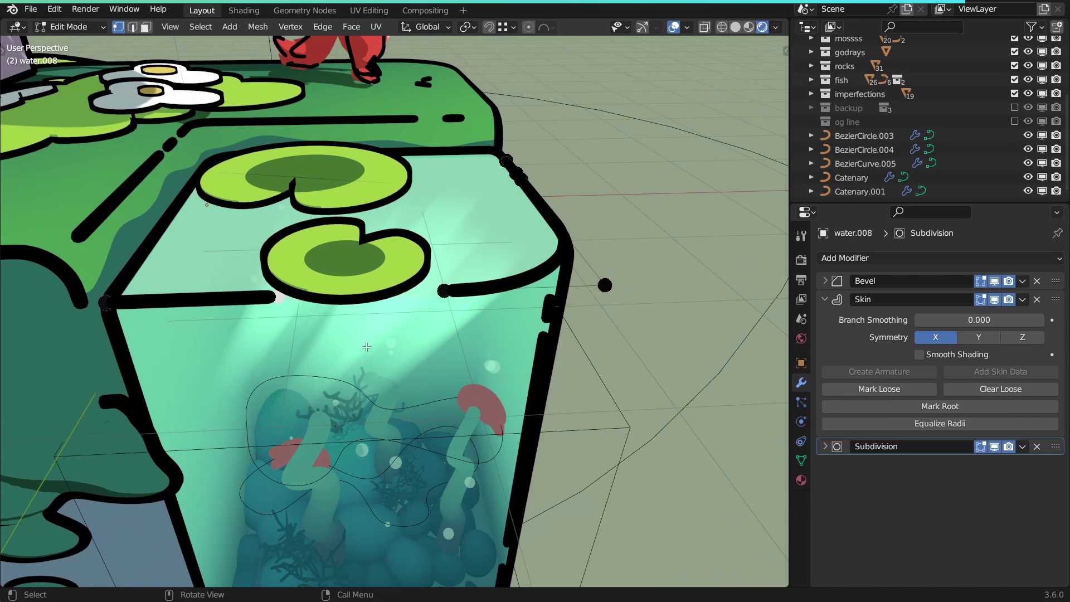
key(shift+v)
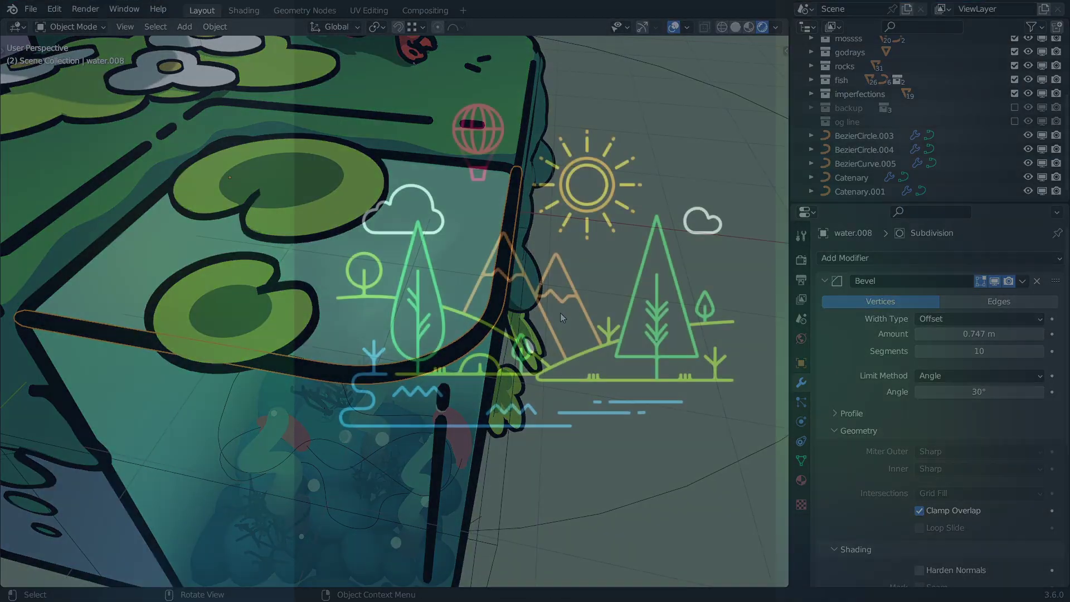